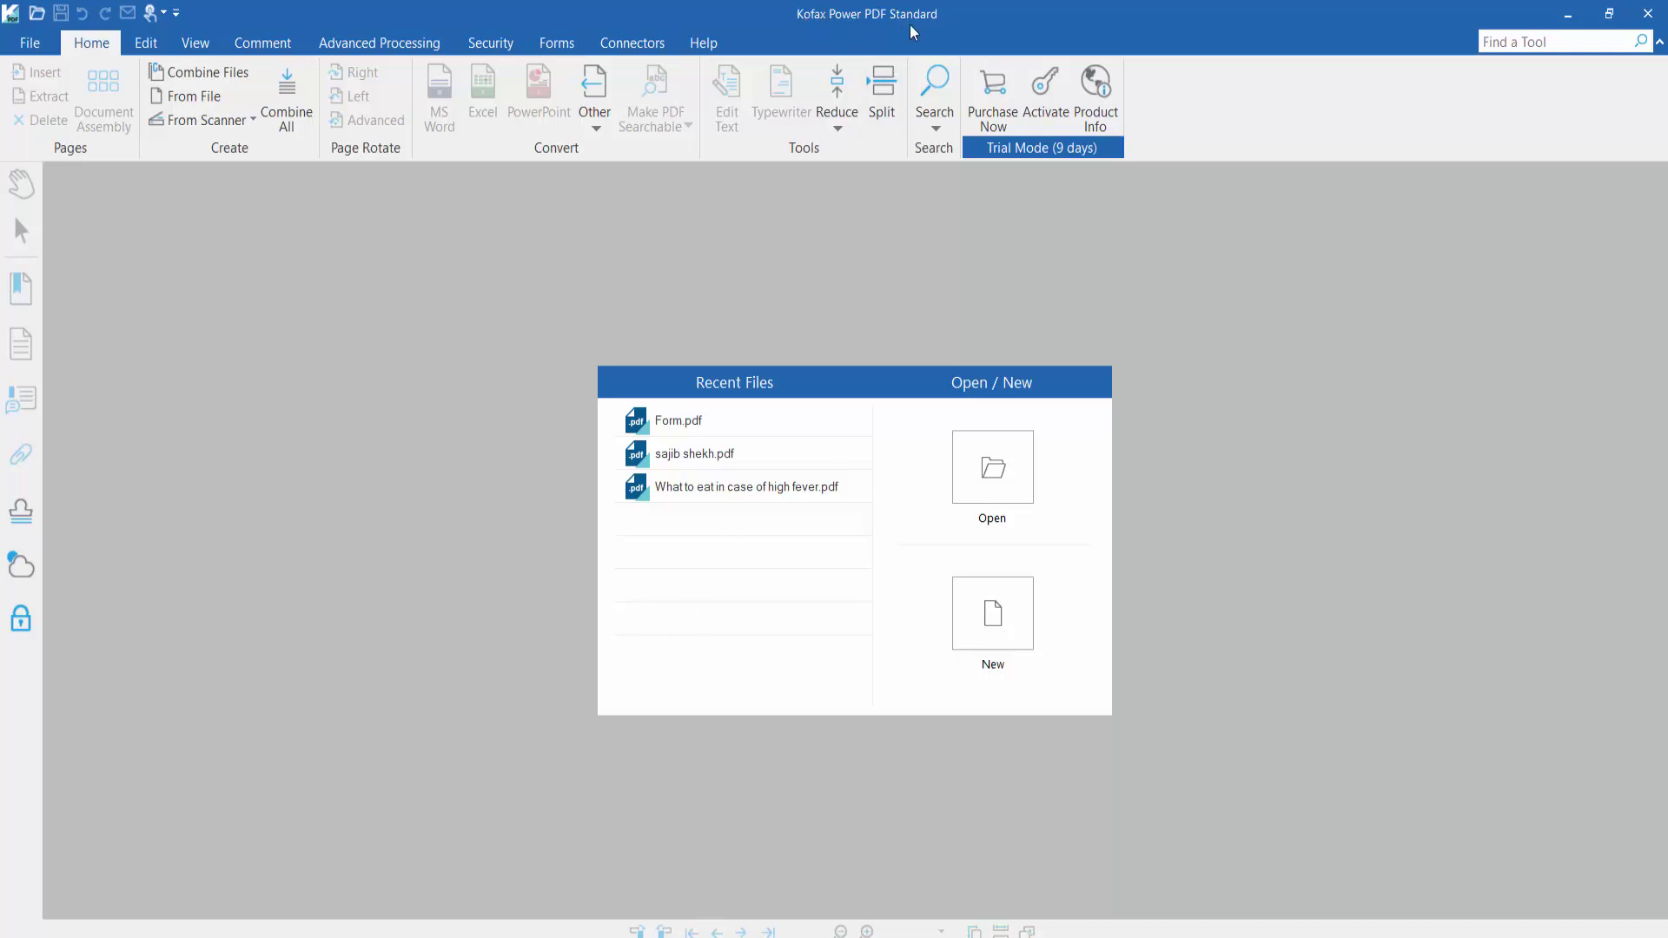
# Step: Open Form.pdf from Recent Files and show the page thumbnails panel
pyautogui.click(701, 420)
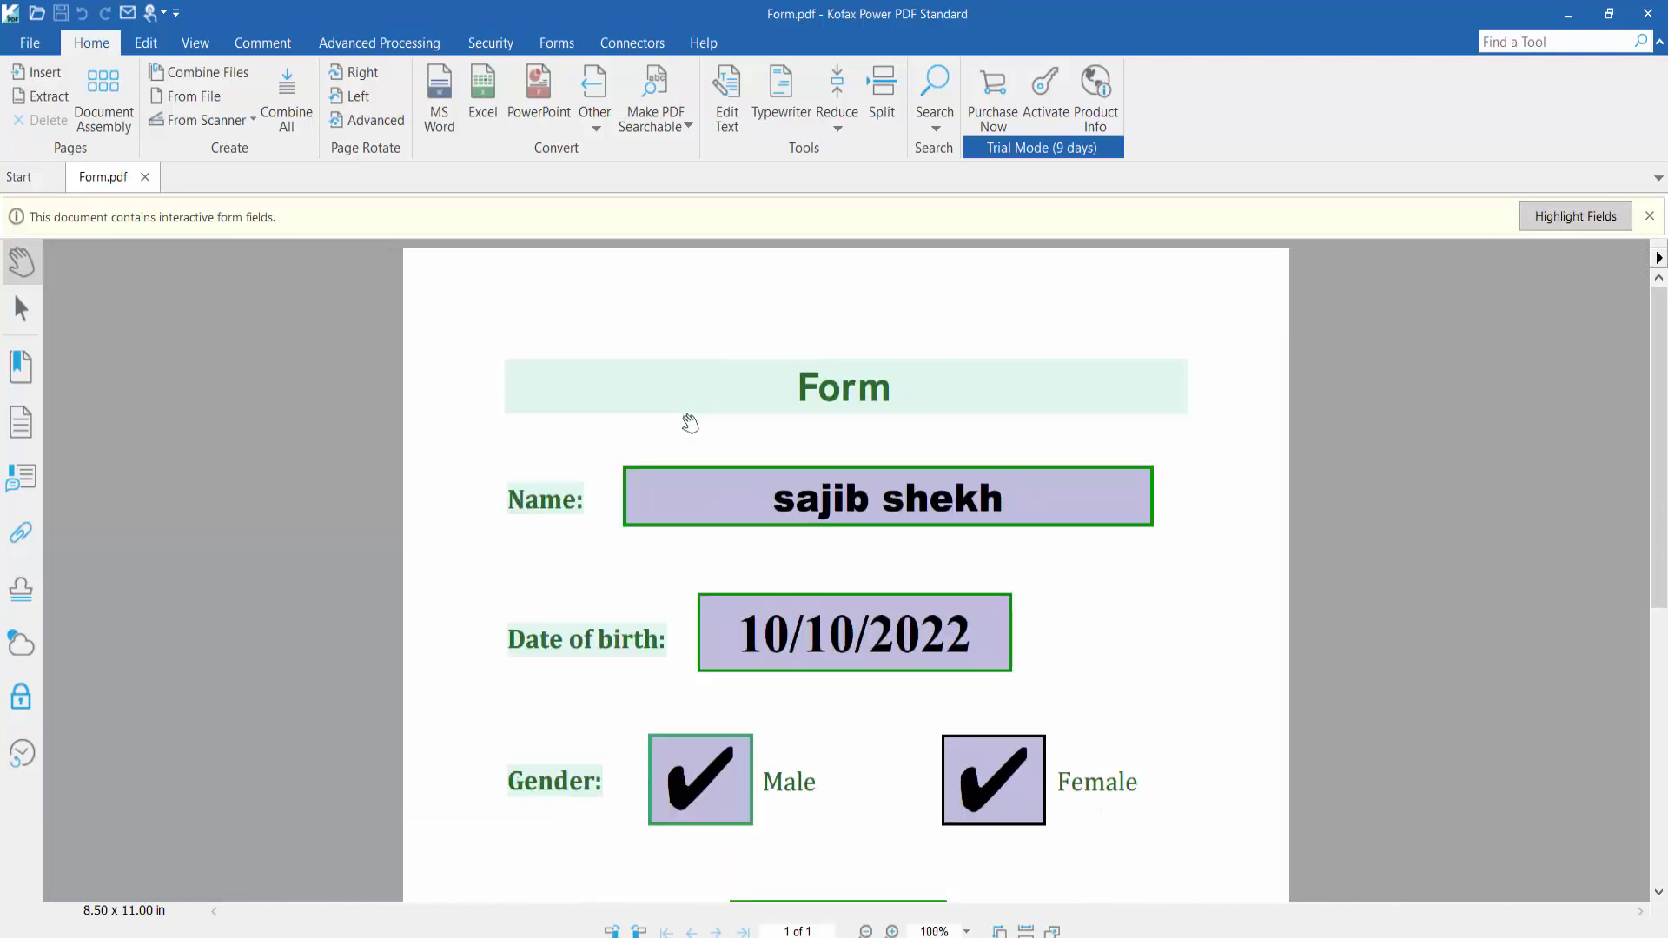
pyautogui.click(20, 422)
pyautogui.scroll(-1, 629, 545)
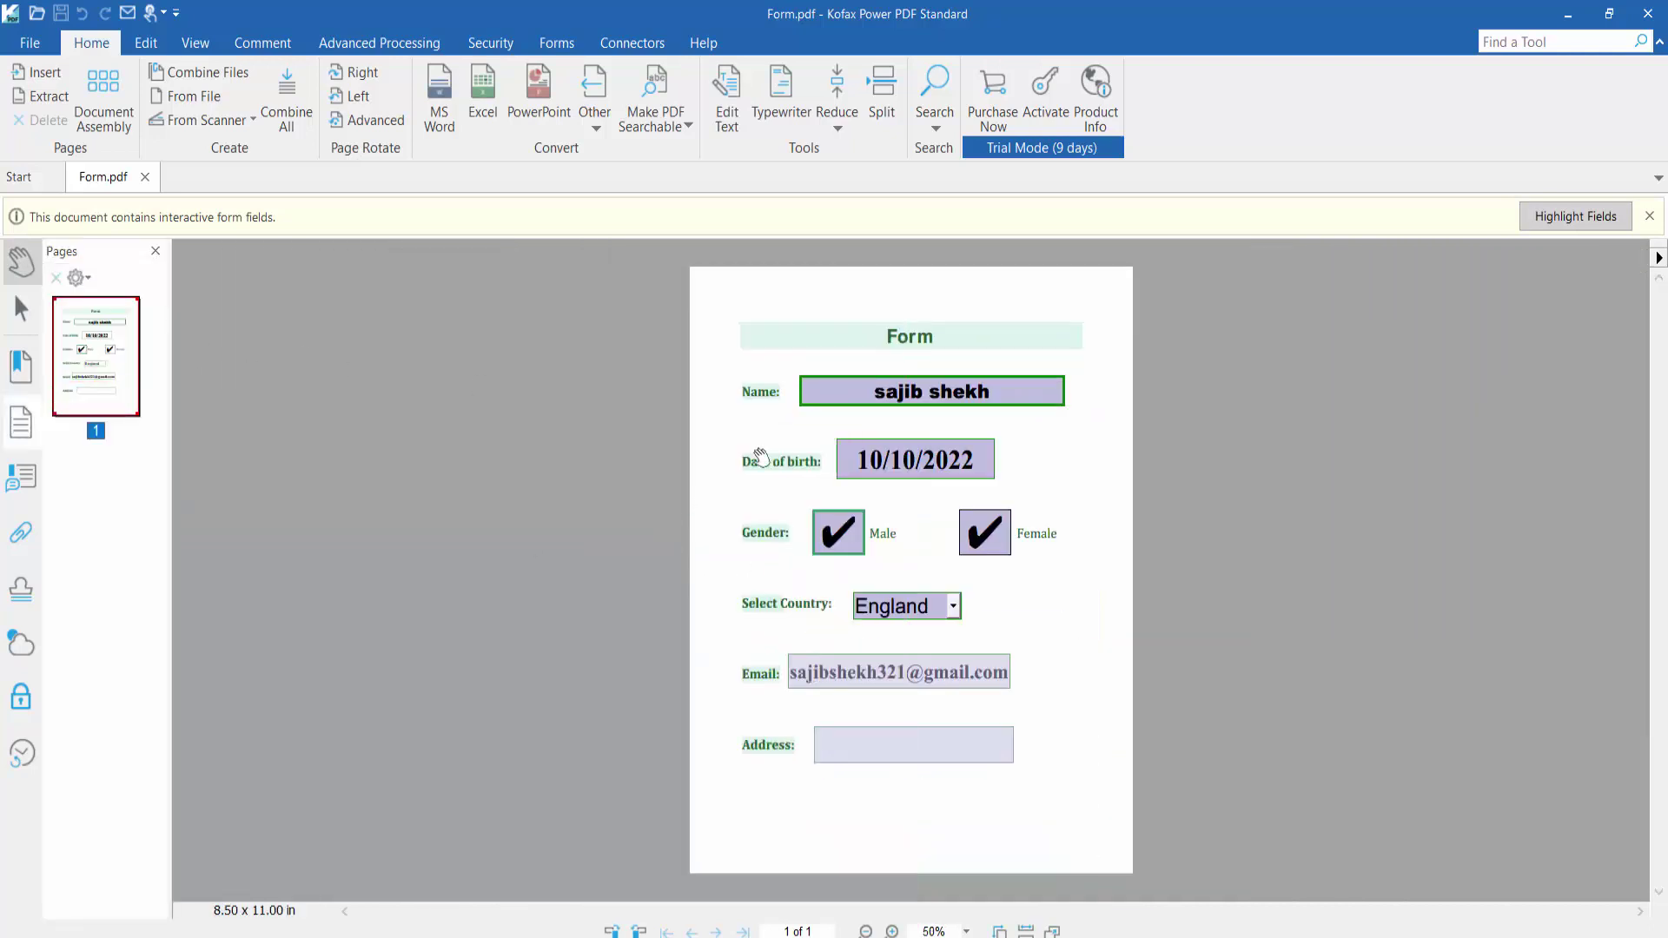
# Step: Set Gender to Male only and bring up the Forms ribbon
pyautogui.click(834, 538)
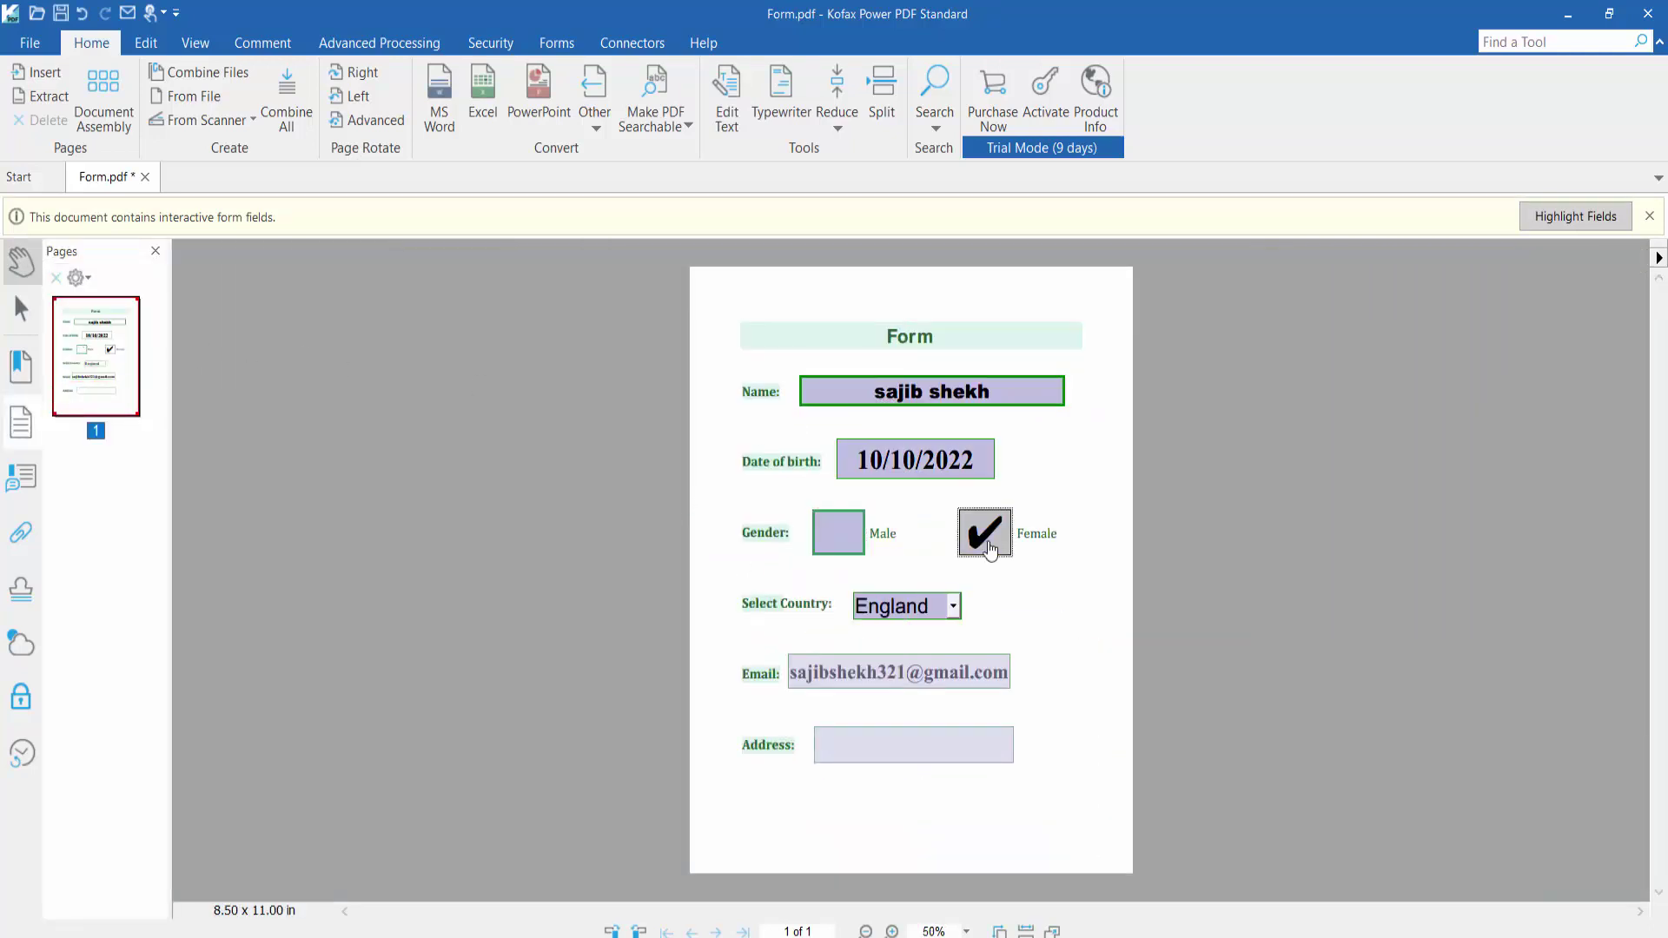
pyautogui.click(844, 542)
pyautogui.click(901, 615)
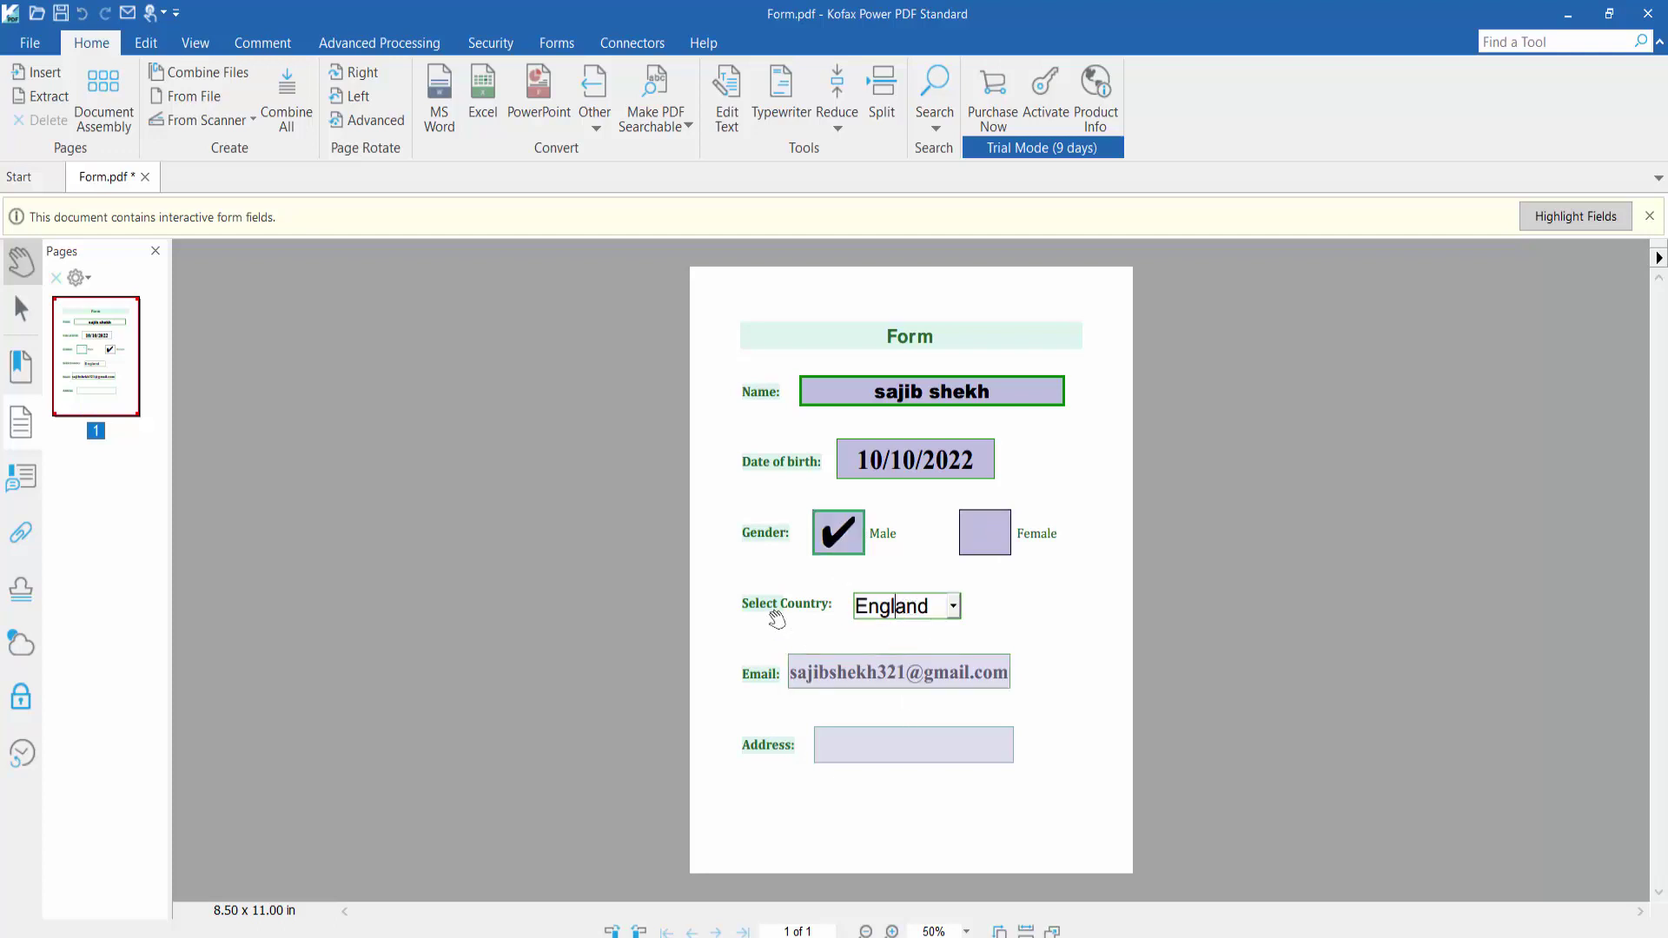
pyautogui.click(557, 45)
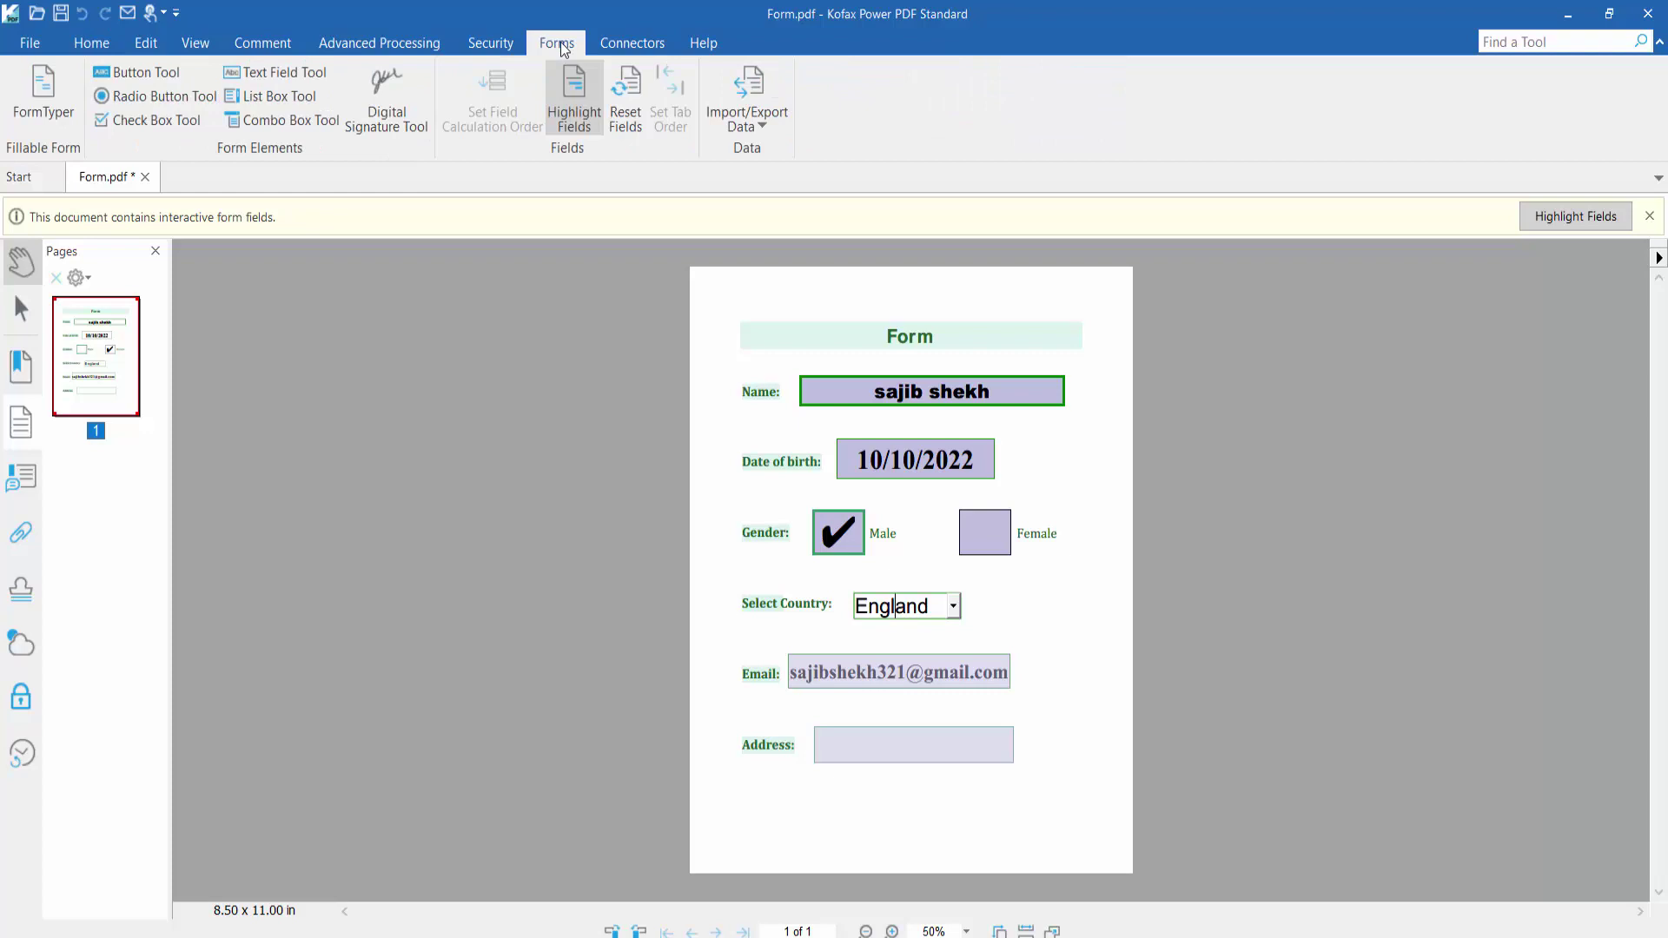
# Step: With the Text Field Tool, open the Name field's (Text1) Text Field Properties dialog
pyautogui.keyDown('ctrl'); pyautogui.scroll(1, 764, 538); pyautogui.keyUp('ctrl')
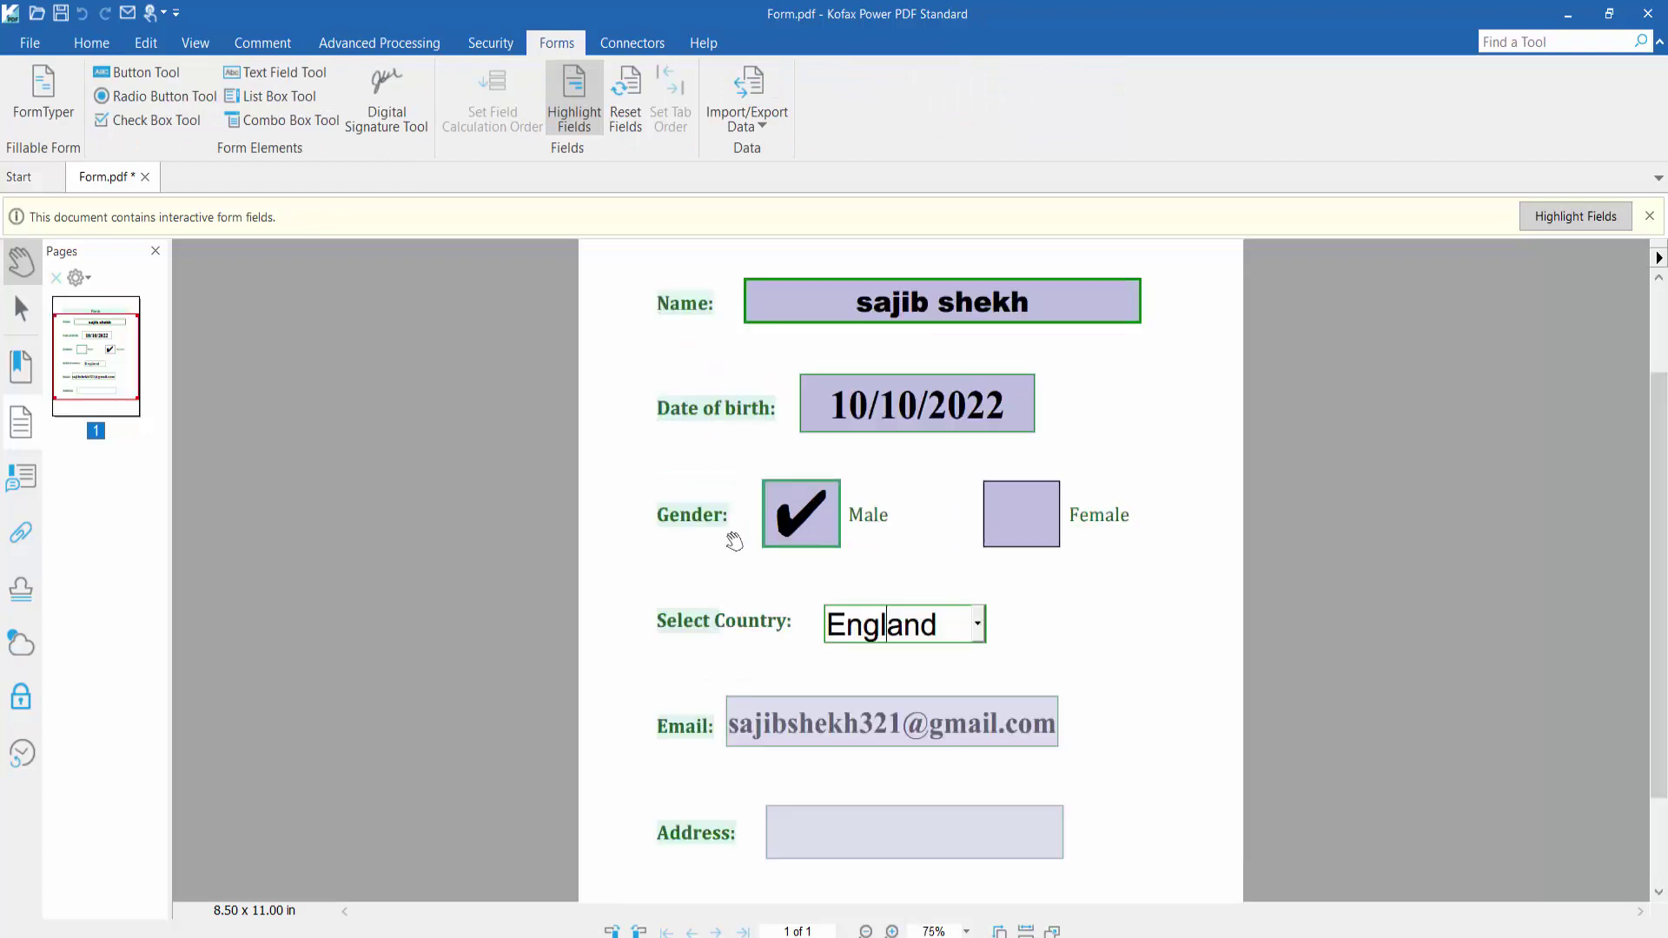
pyautogui.scroll(2, 1144, 502)
pyautogui.click(962, 444)
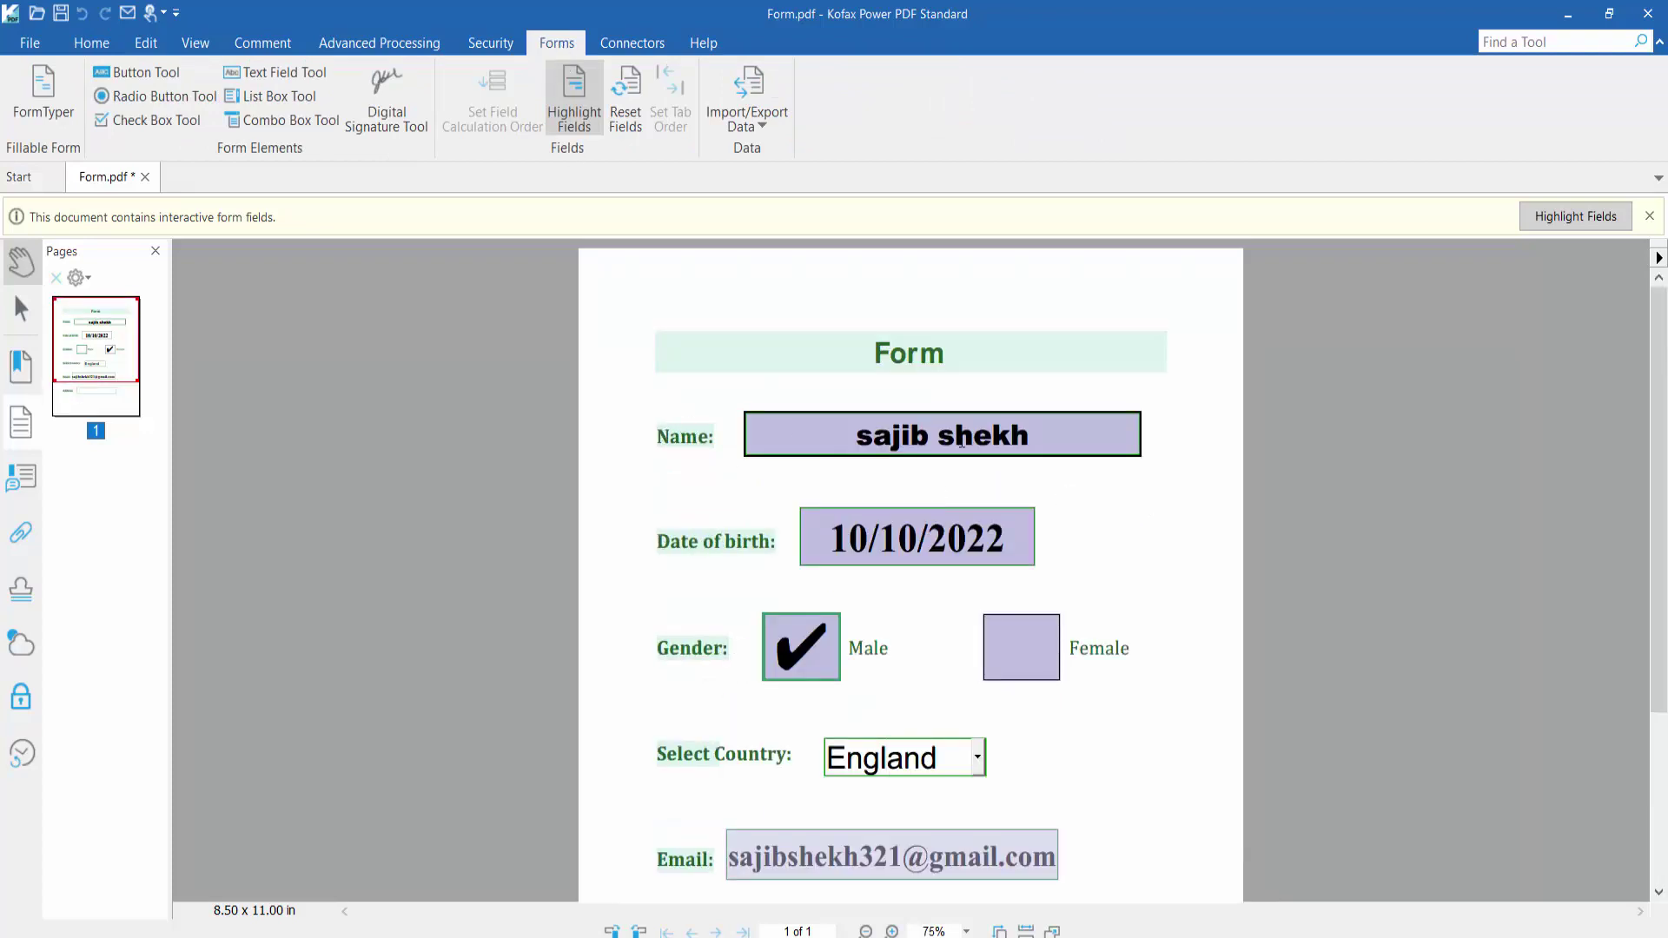
pyautogui.click(276, 71)
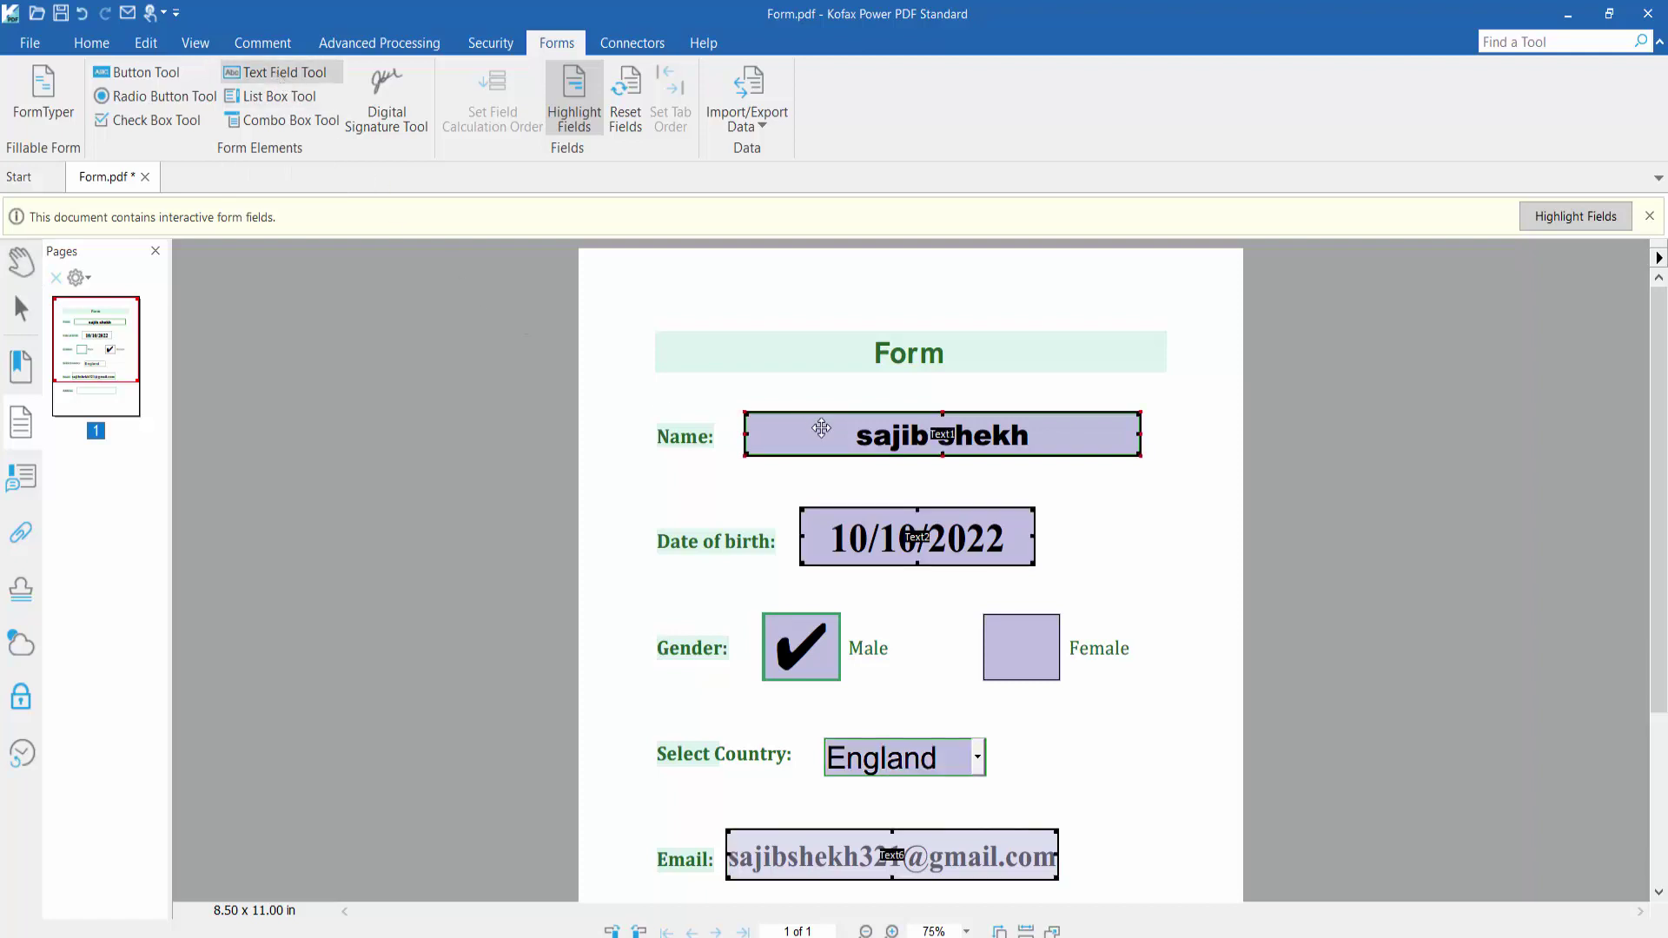
pyautogui.rightClick(865, 443)
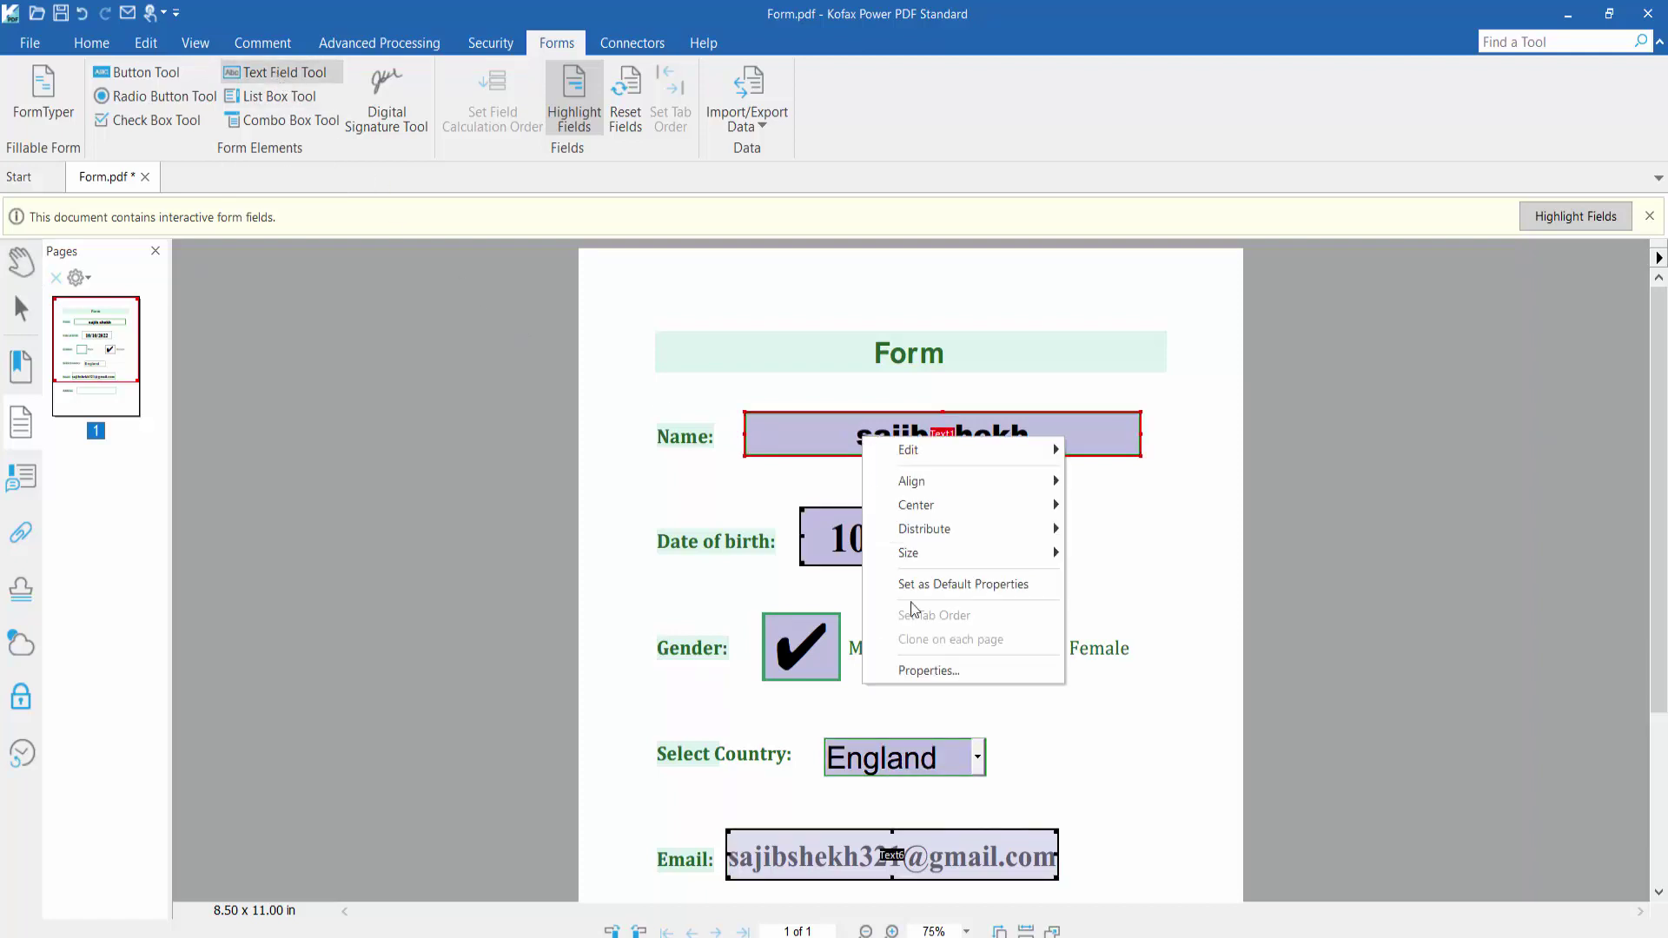
pyautogui.click(925, 671)
pyautogui.moveTo(369, 250); pyautogui.dragTo(312, 221)
# Step: Keep the Name field's Solid border style and make its outline blue
pyautogui.click(246, 309)
pyautogui.click(369, 462)
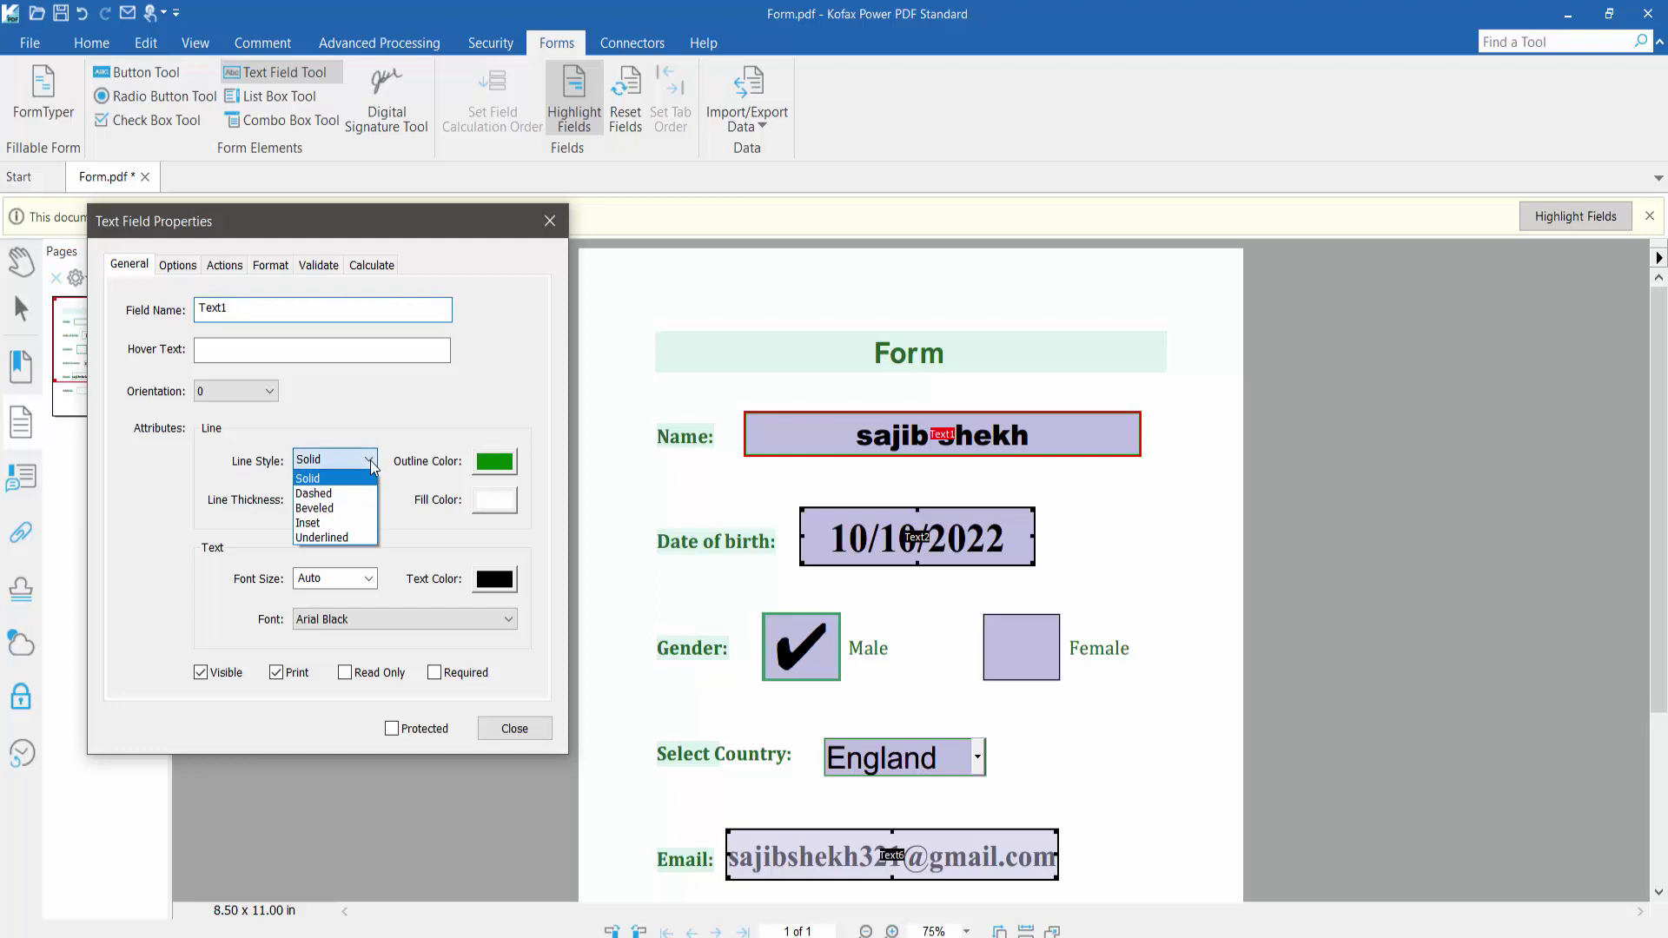
pyautogui.click(374, 469)
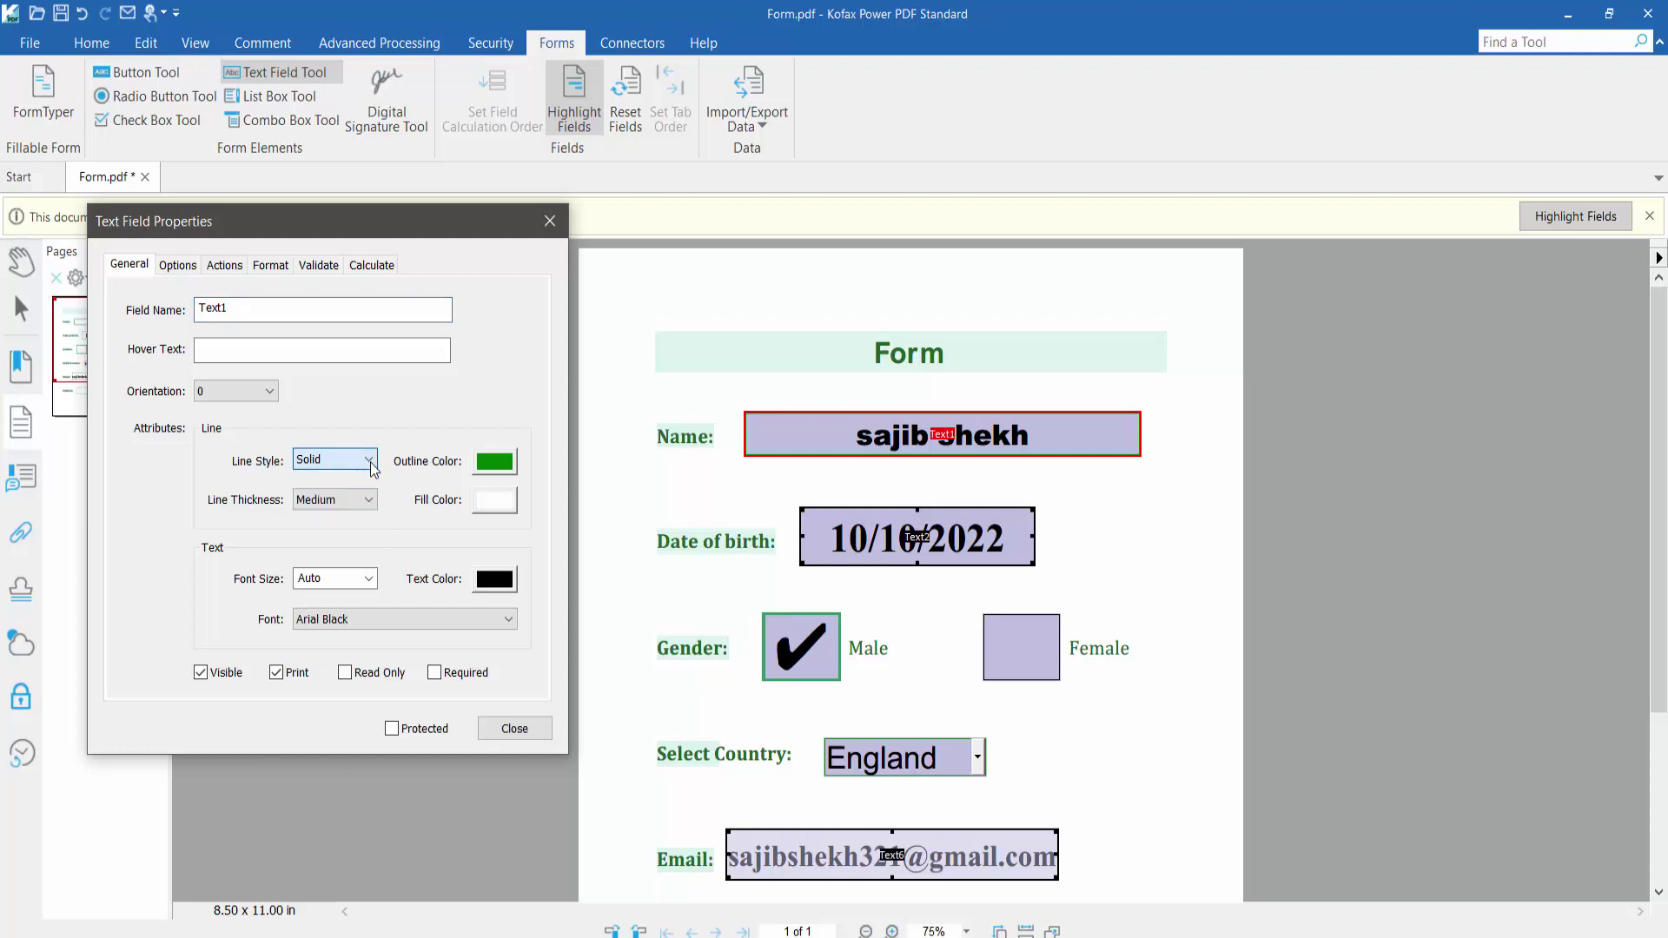
pyautogui.click(508, 462)
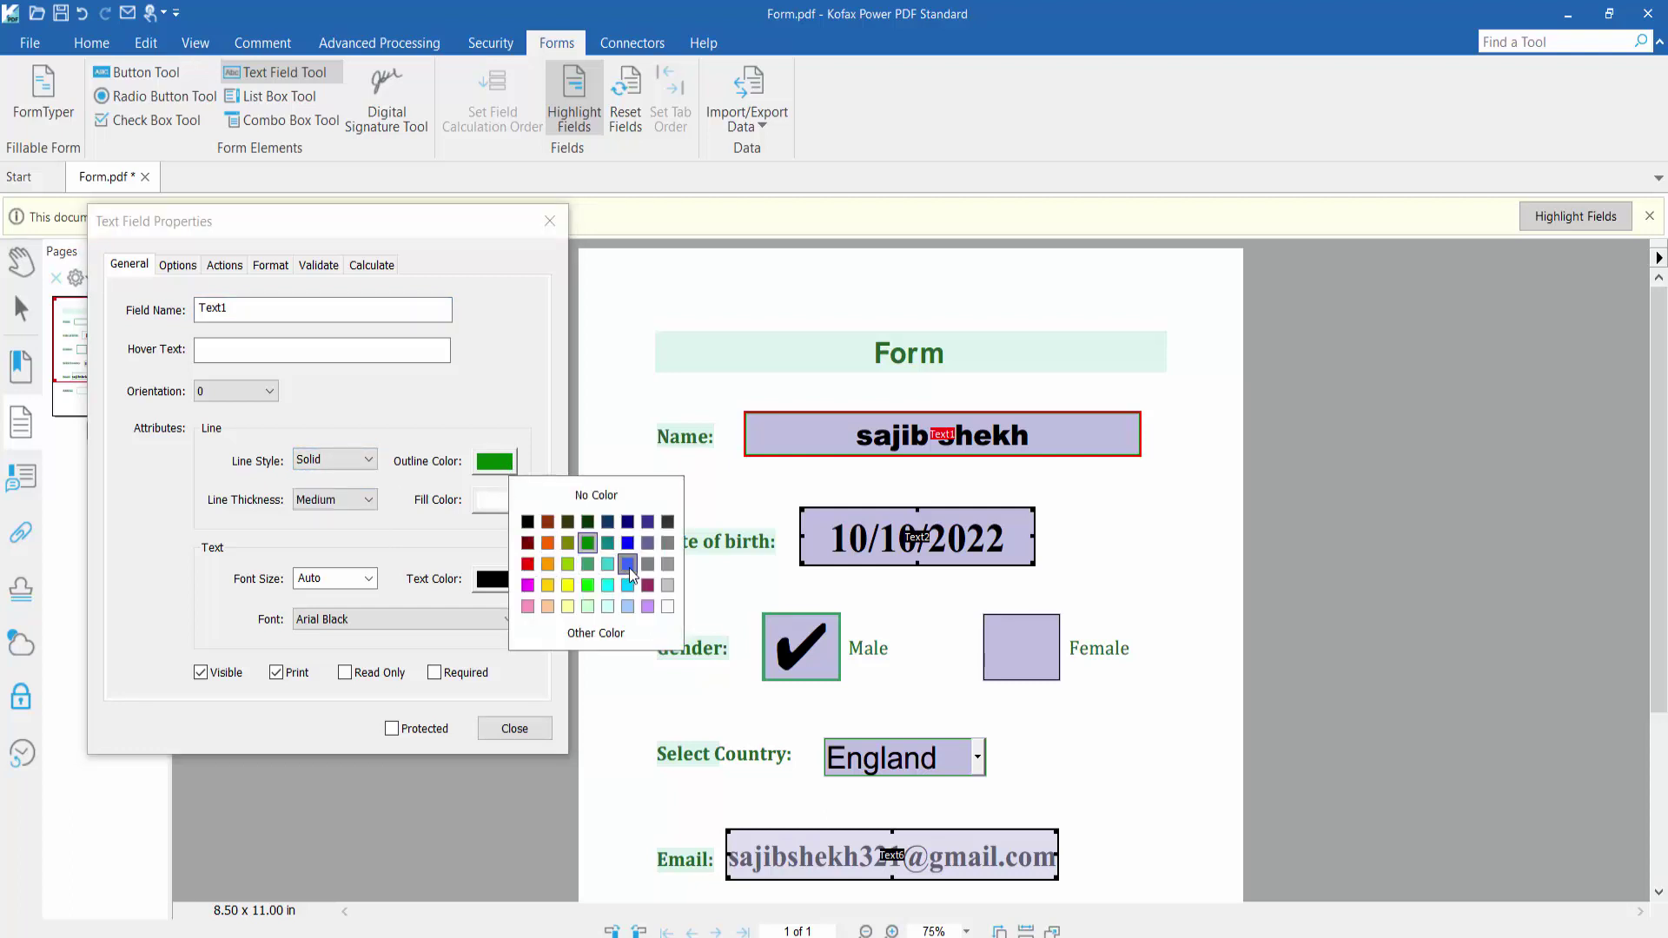
pyautogui.click(625, 543)
# Step: Make the Name text dark magenta in Arial Bold, keeping font size Auto
pyautogui.click(368, 579)
pyautogui.click(368, 598)
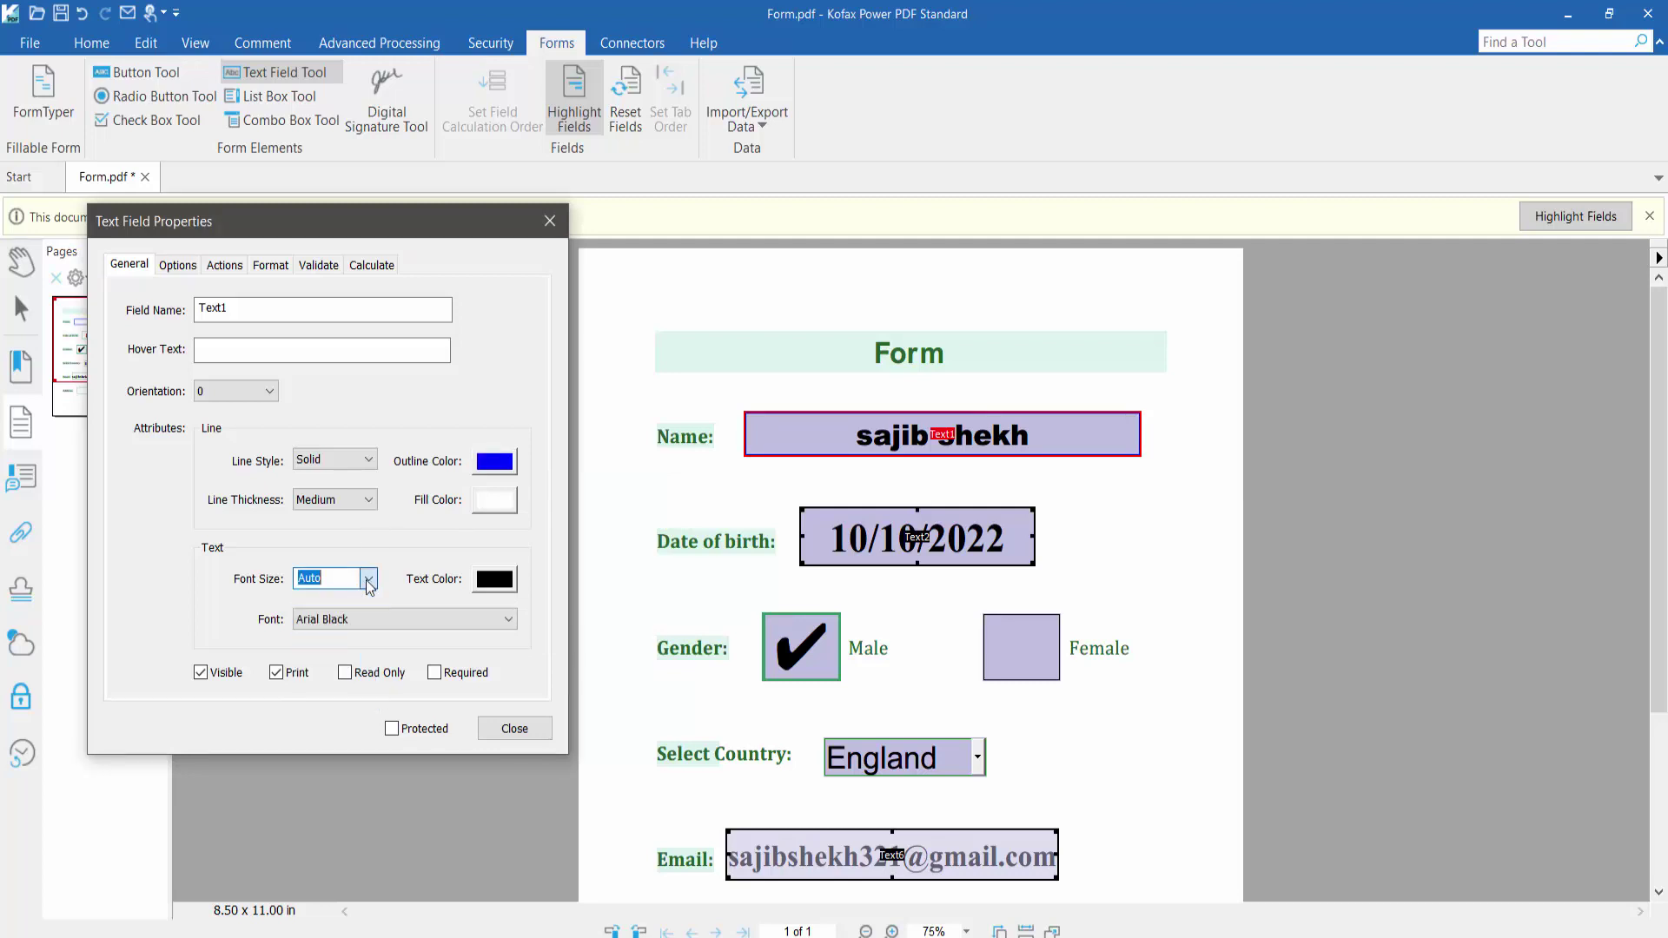
pyautogui.click(496, 584)
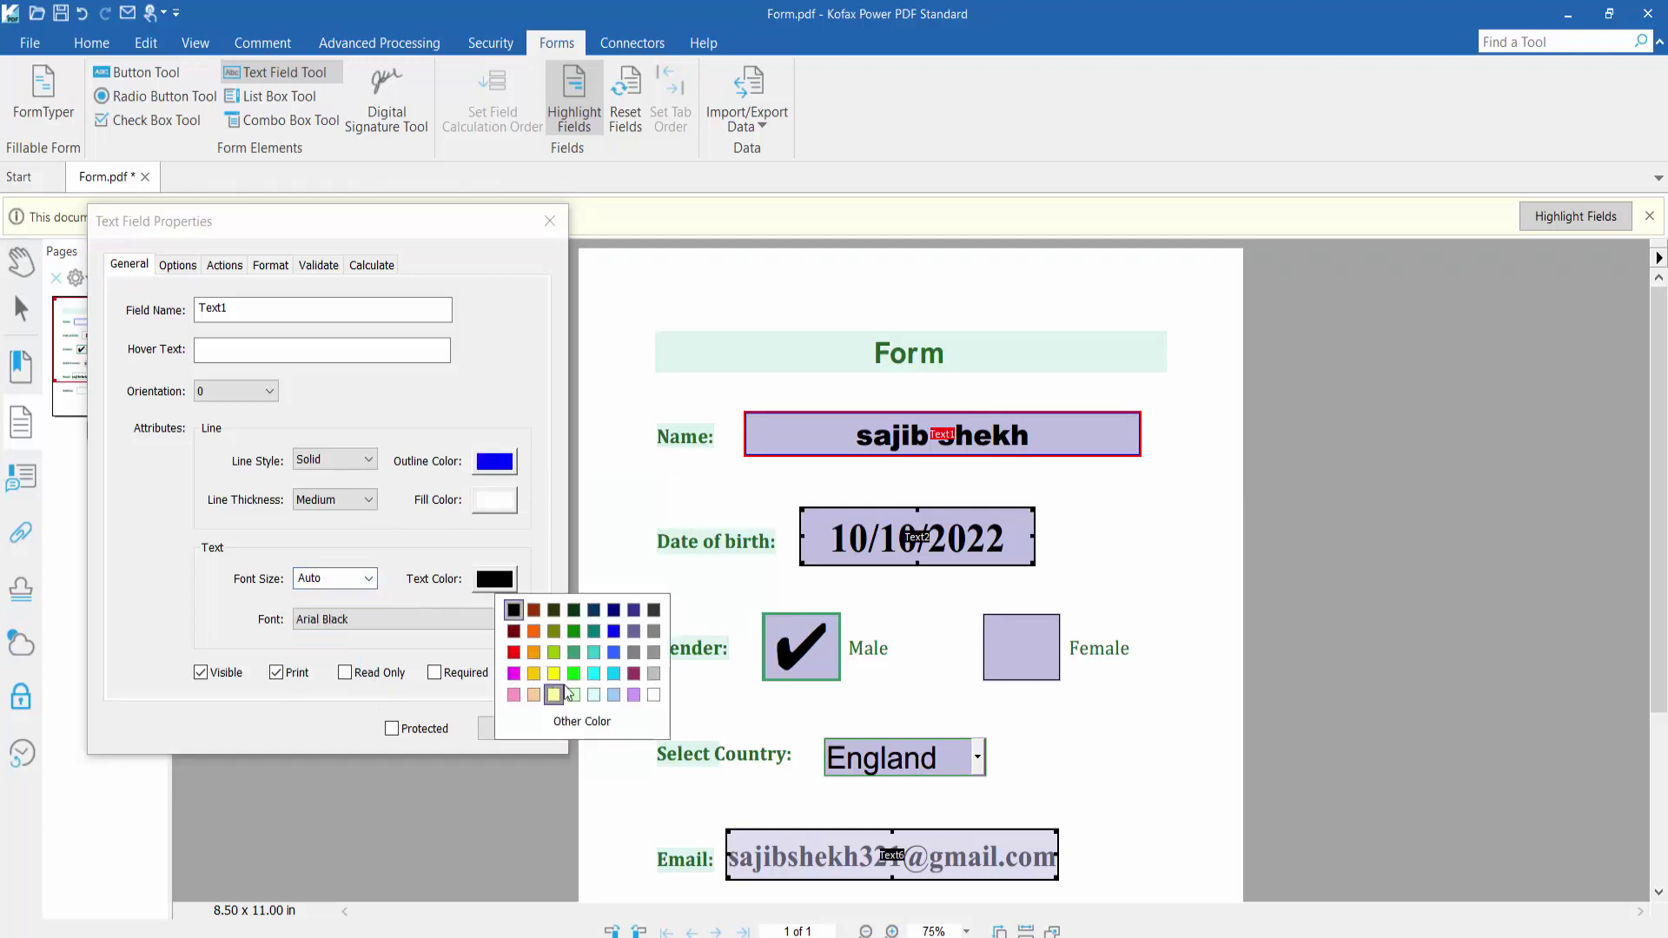
pyautogui.click(640, 685)
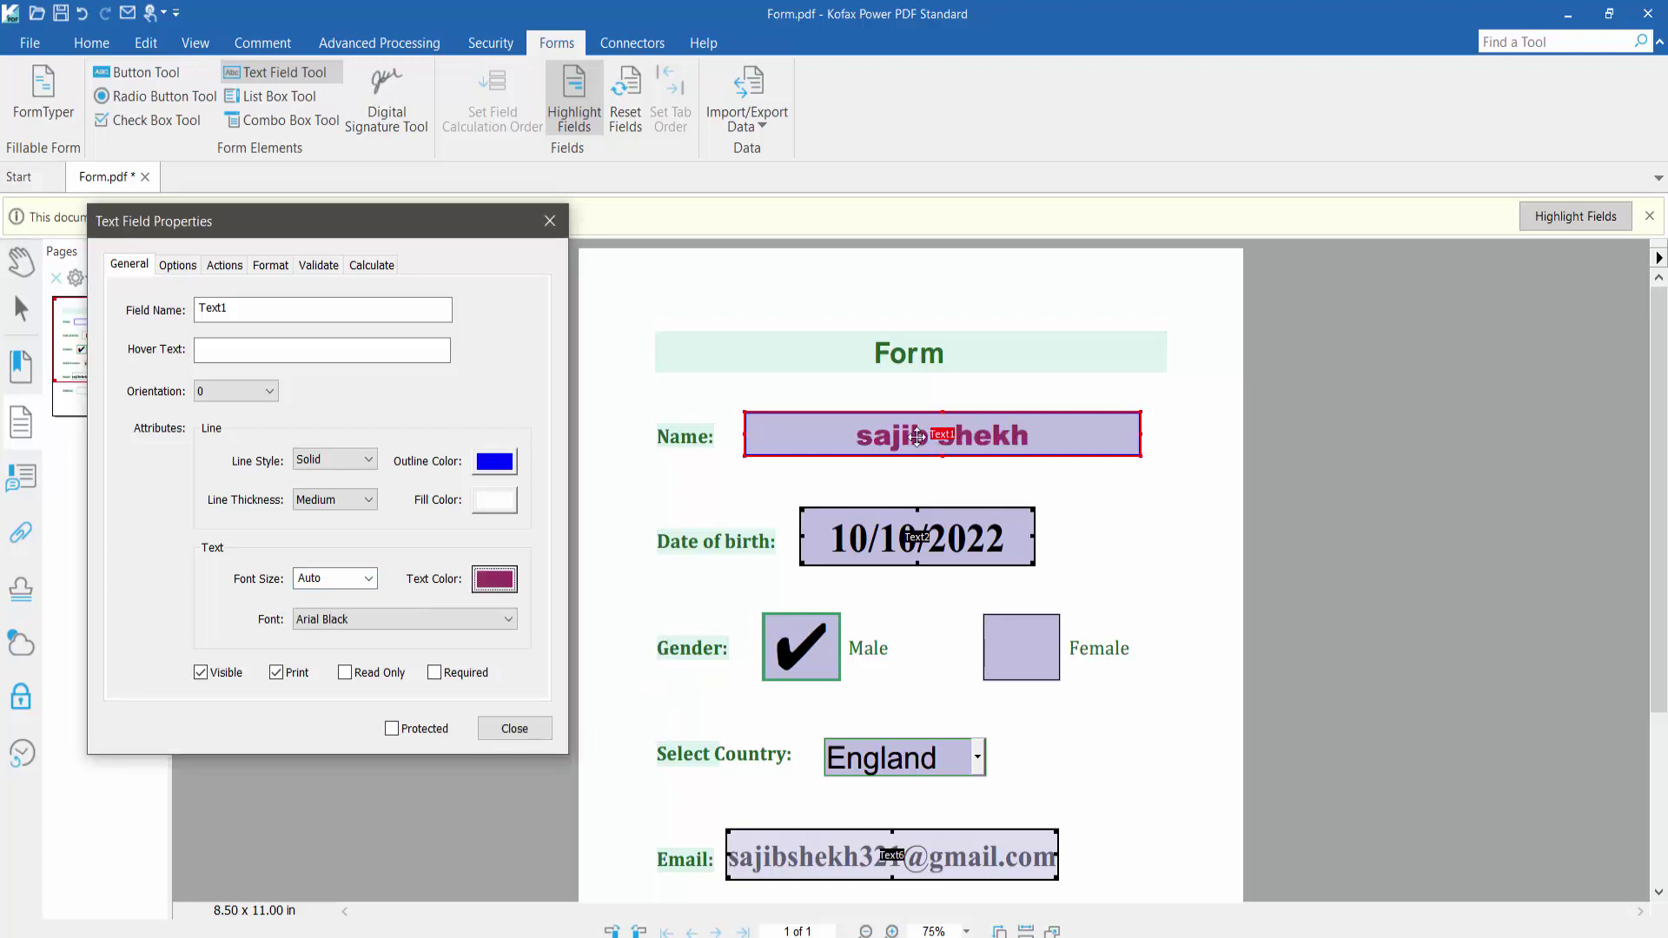
pyautogui.click(411, 618)
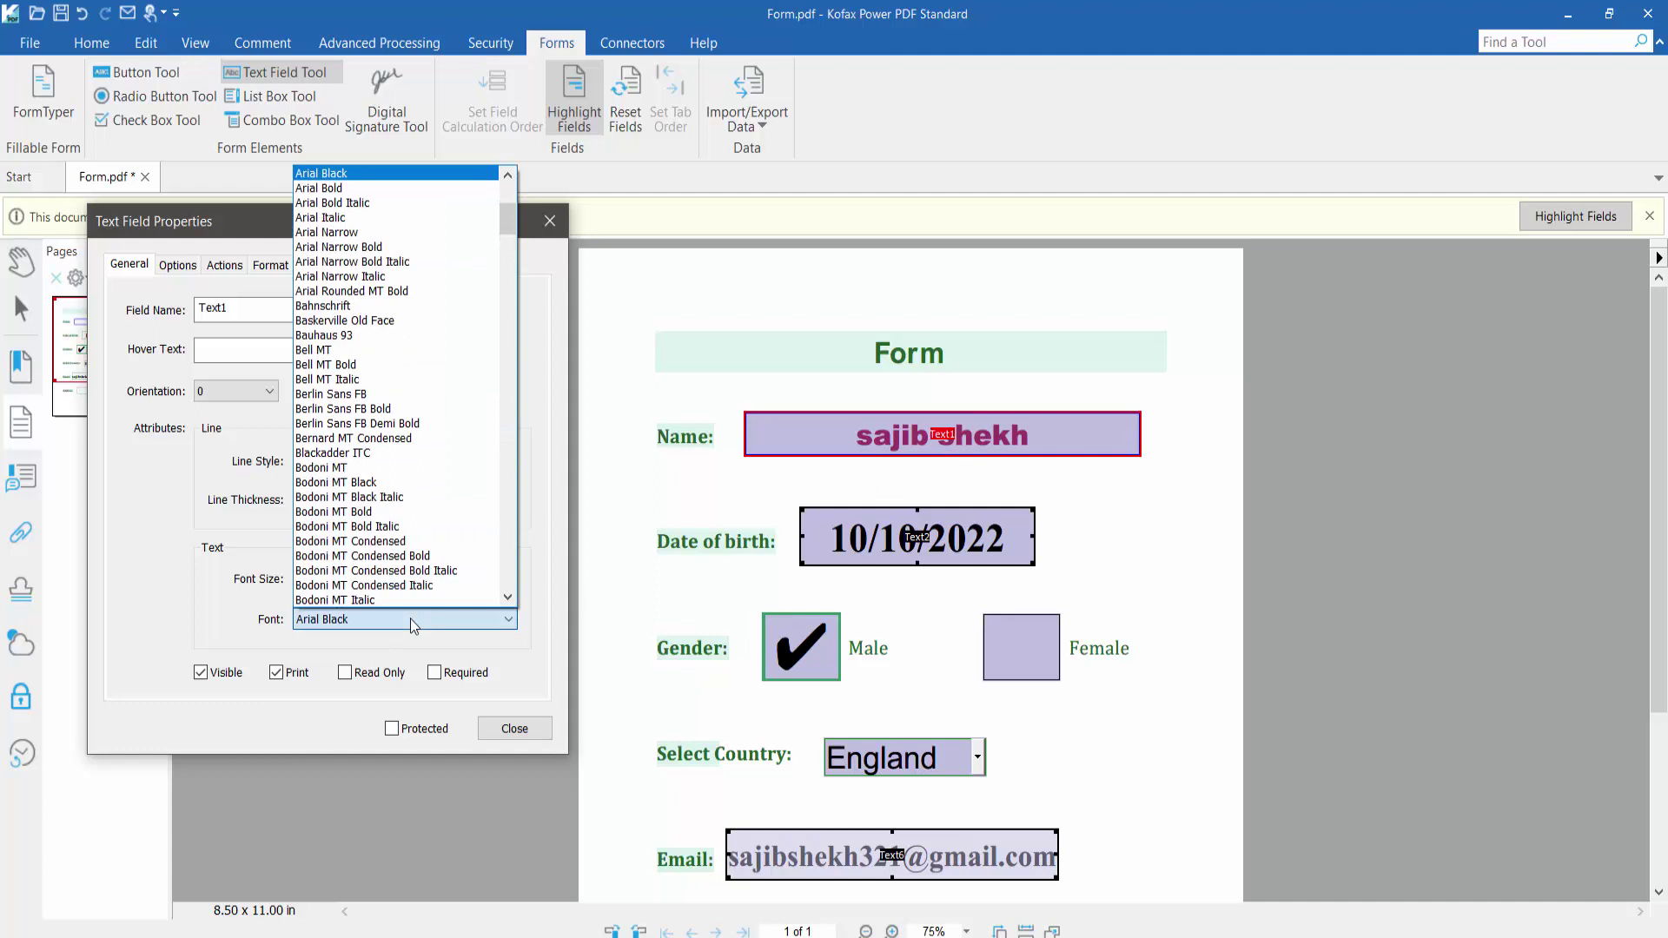
pyautogui.click(339, 189)
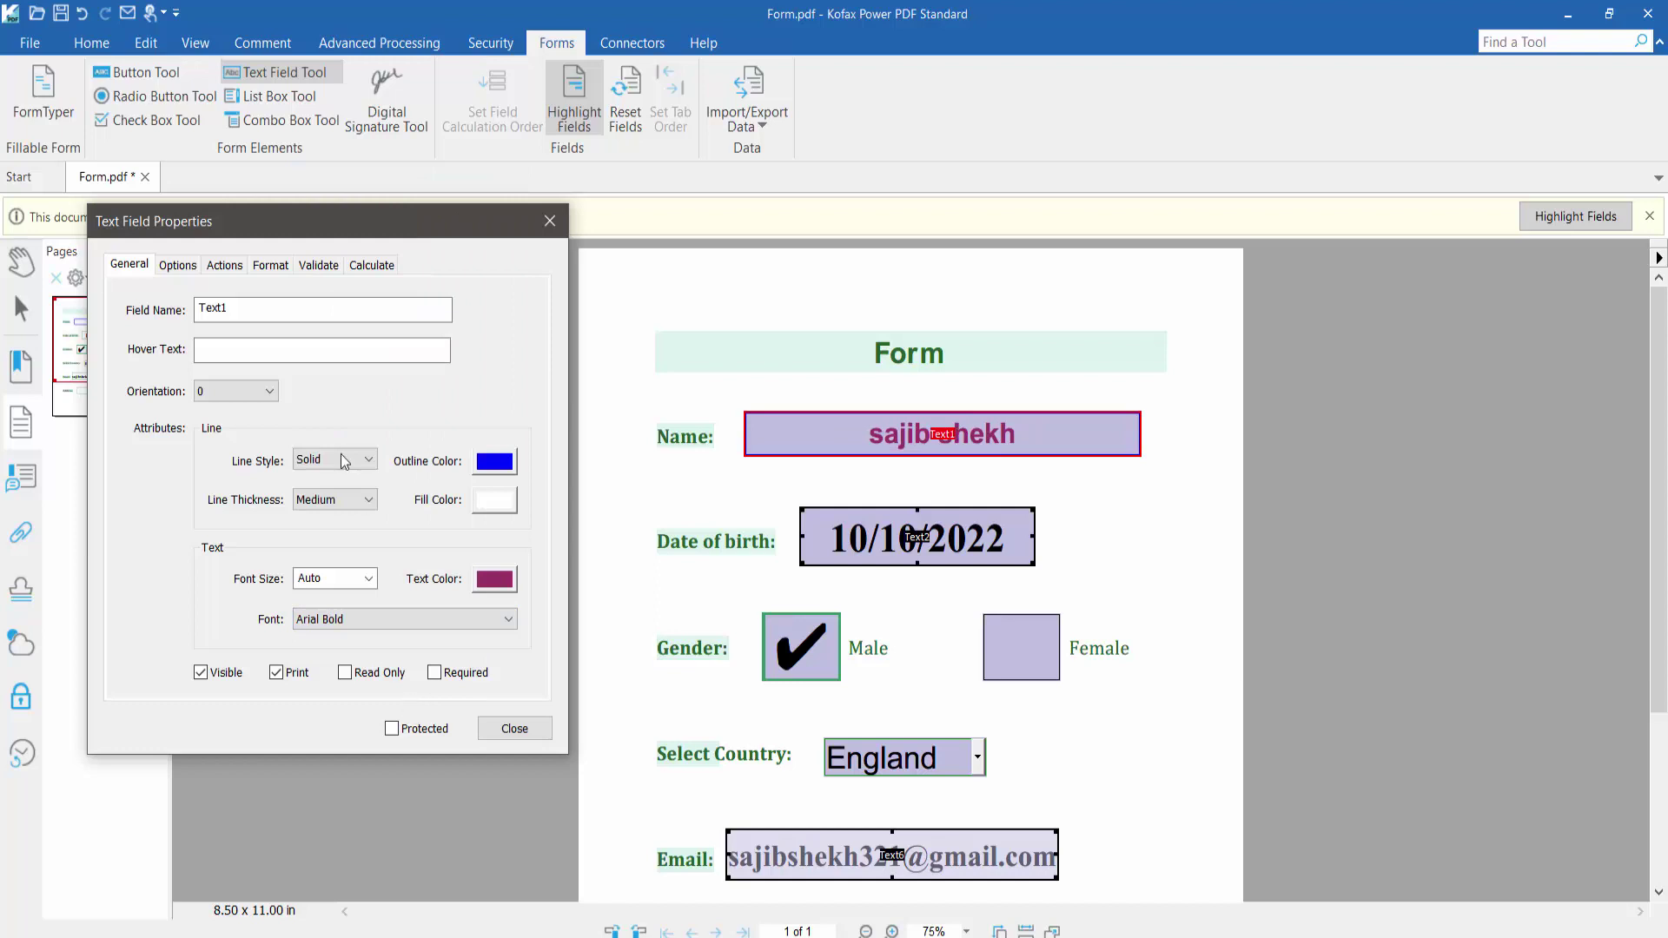
pyautogui.click(178, 266)
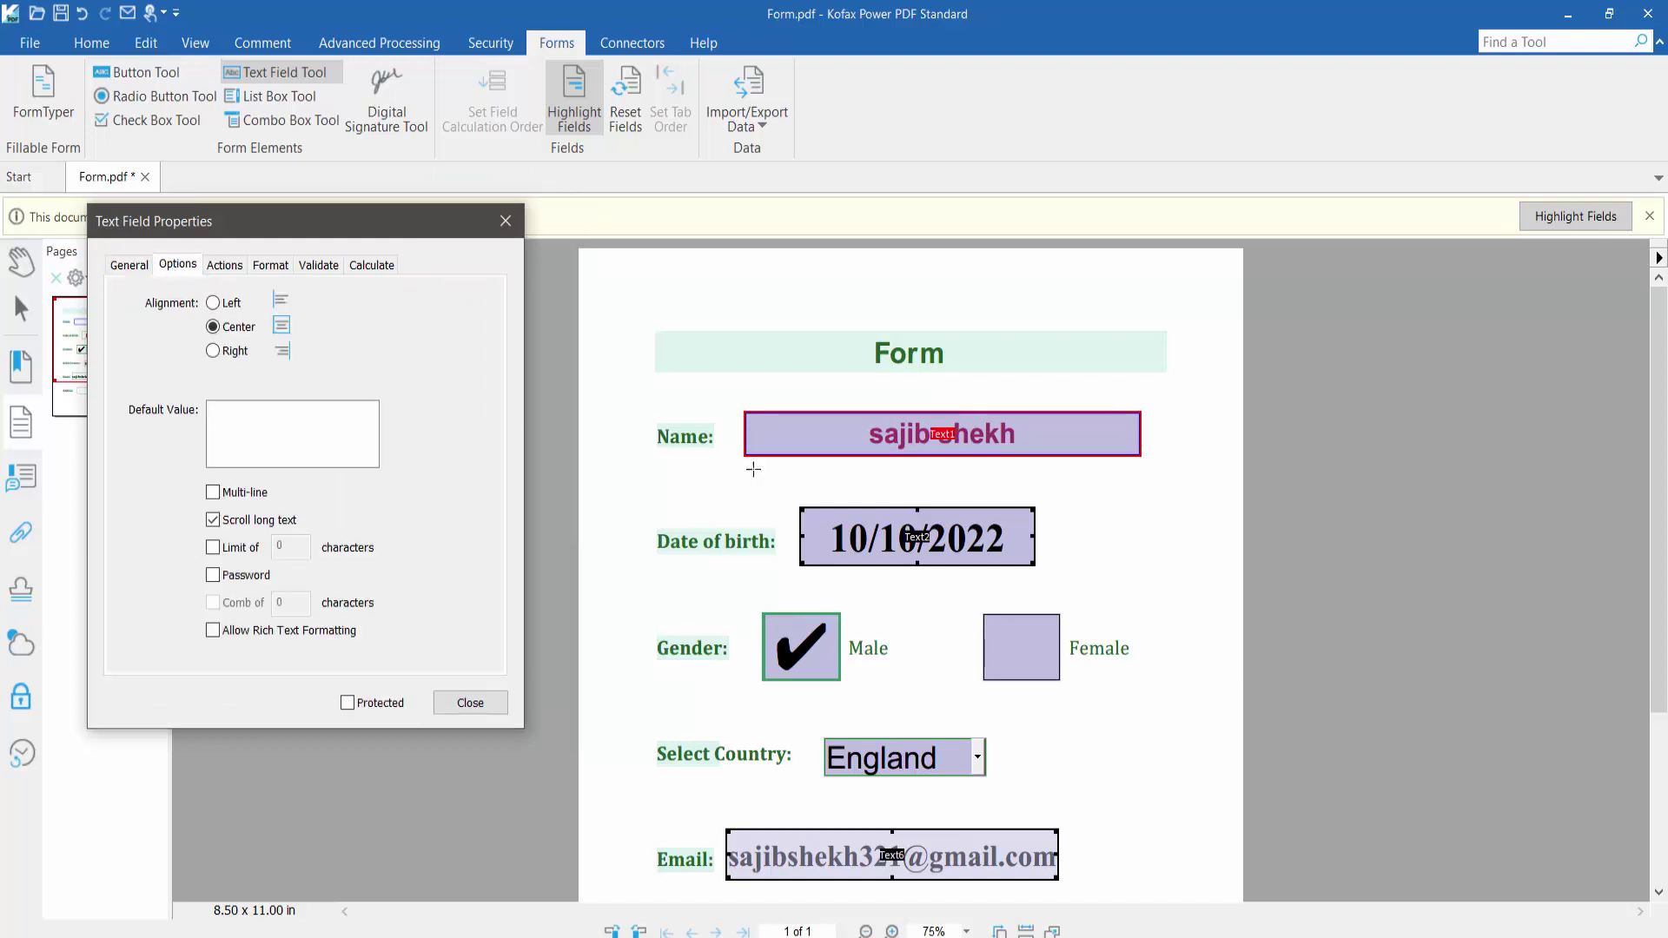
# Step: Try left and right alignment, leaving the Name text centred
pyautogui.click(213, 303)
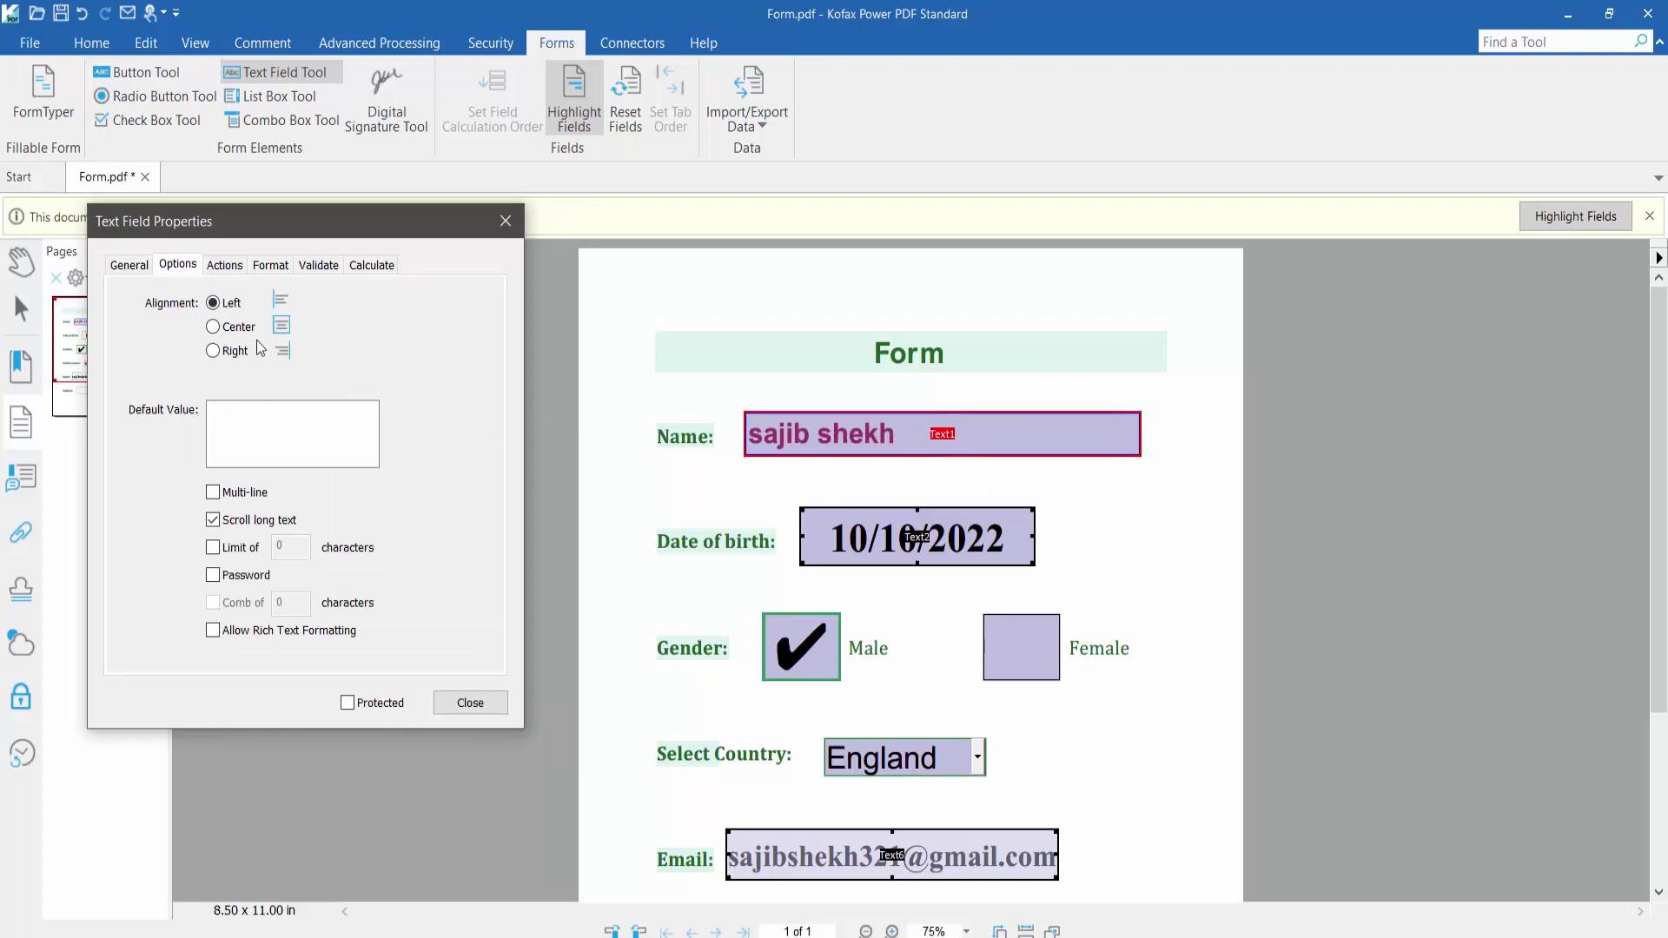
pyautogui.click(211, 352)
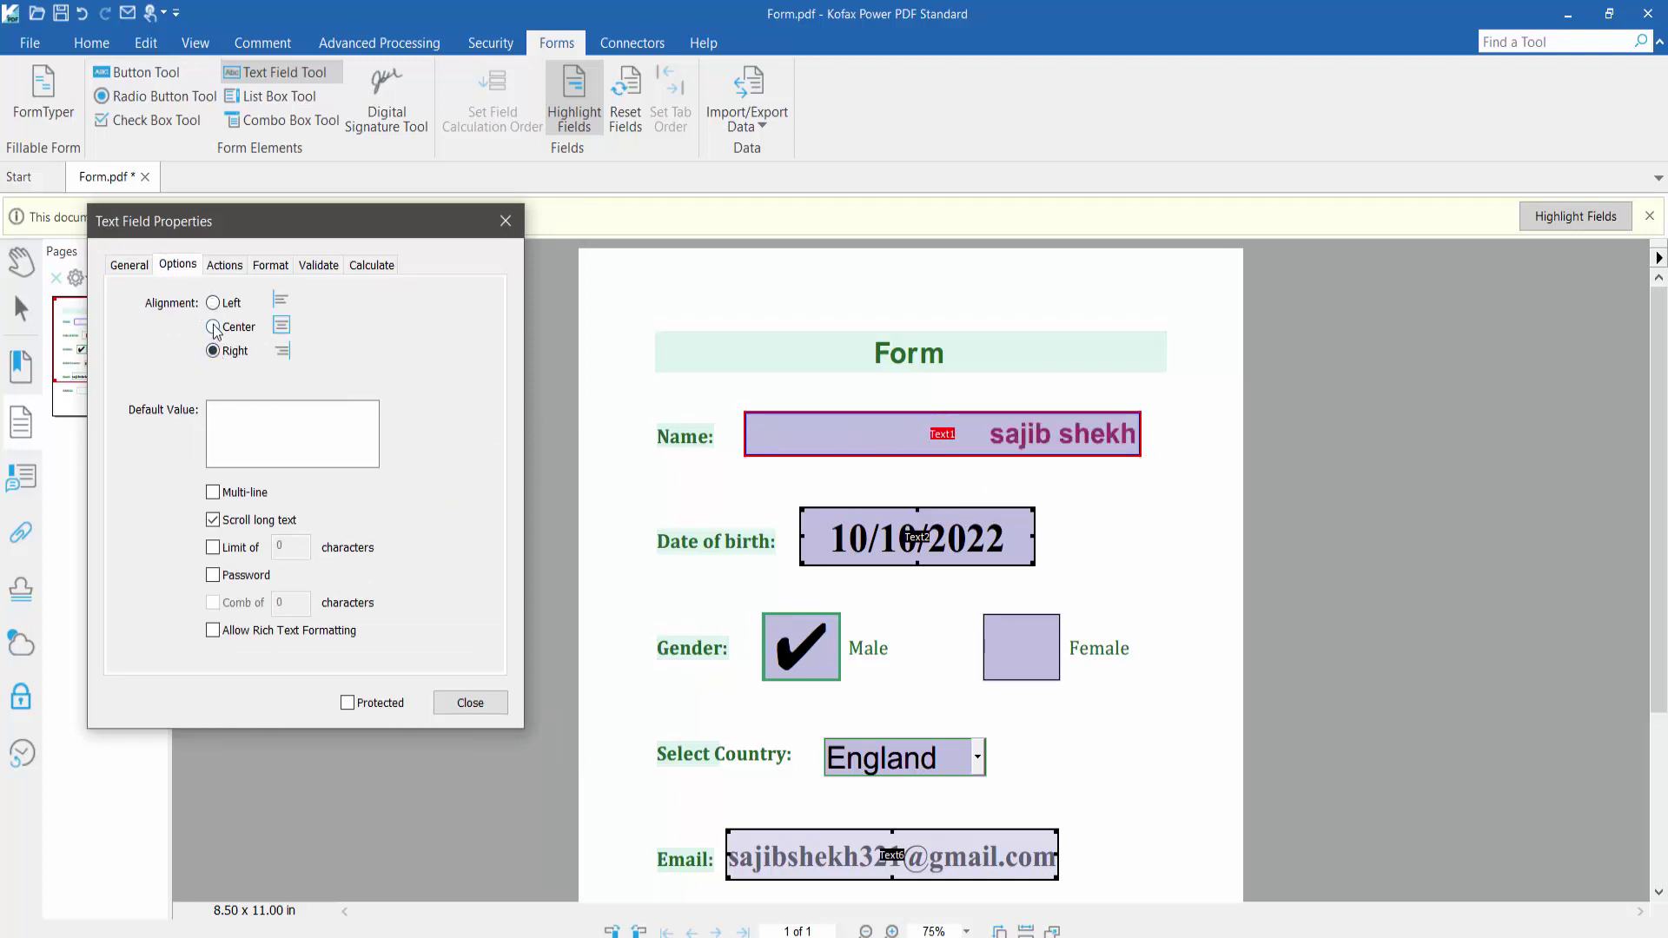
pyautogui.click(213, 327)
# Step: After trying Date, Time and Special, set the Name field's format to None and close
pyautogui.click(225, 266)
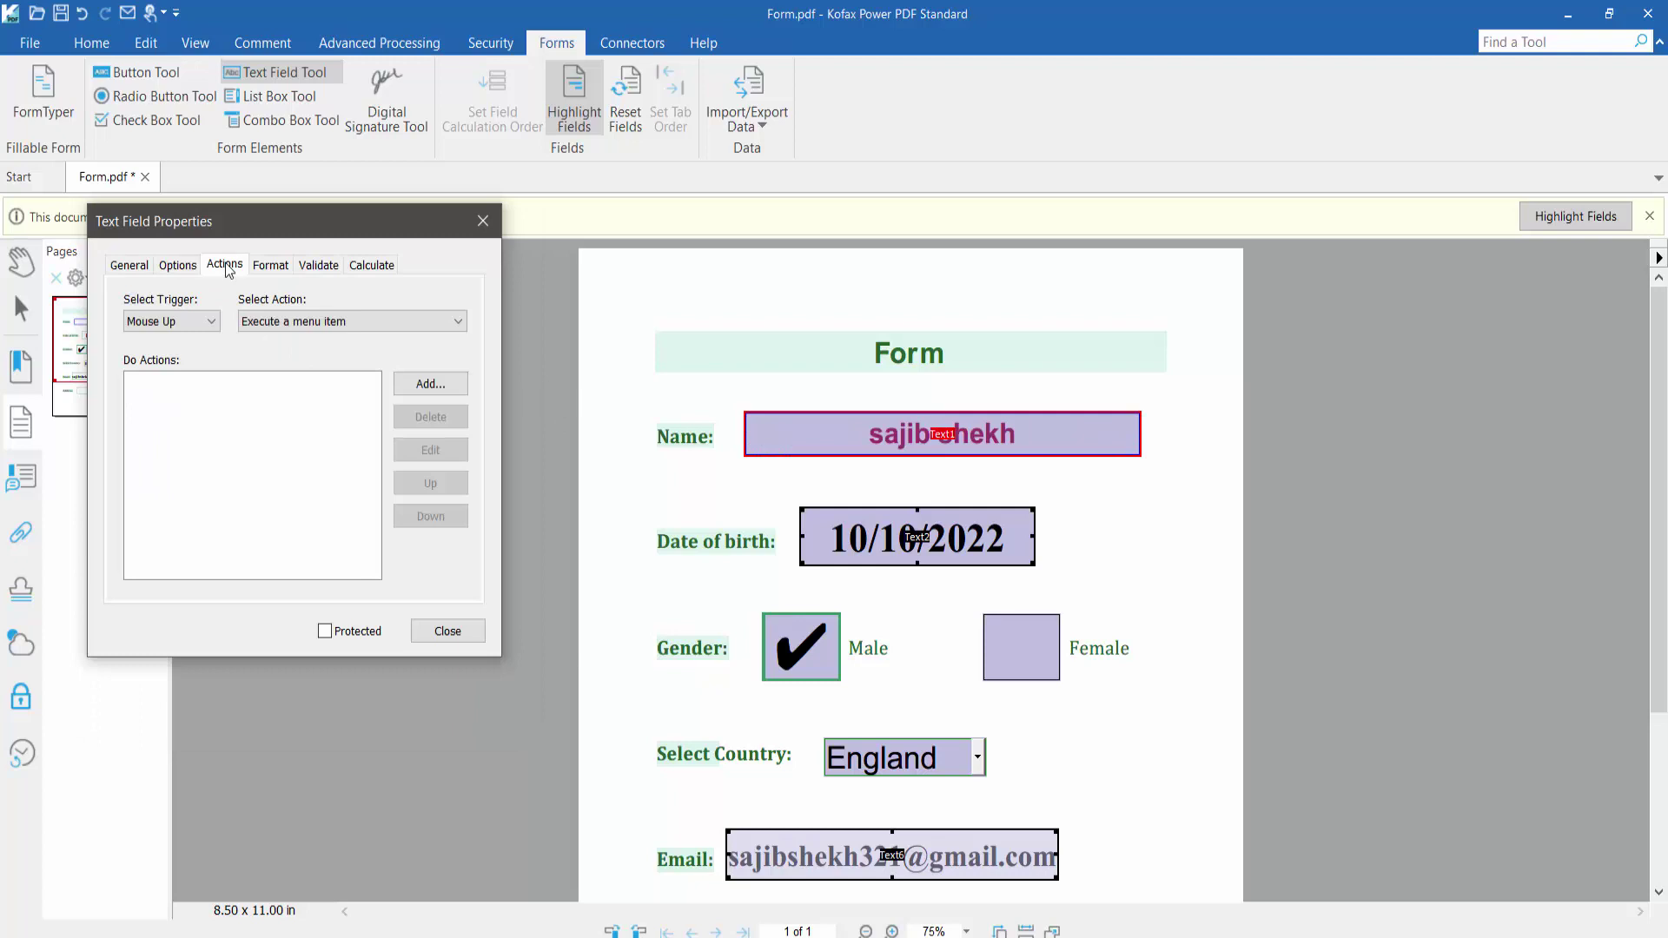
pyautogui.click(270, 266)
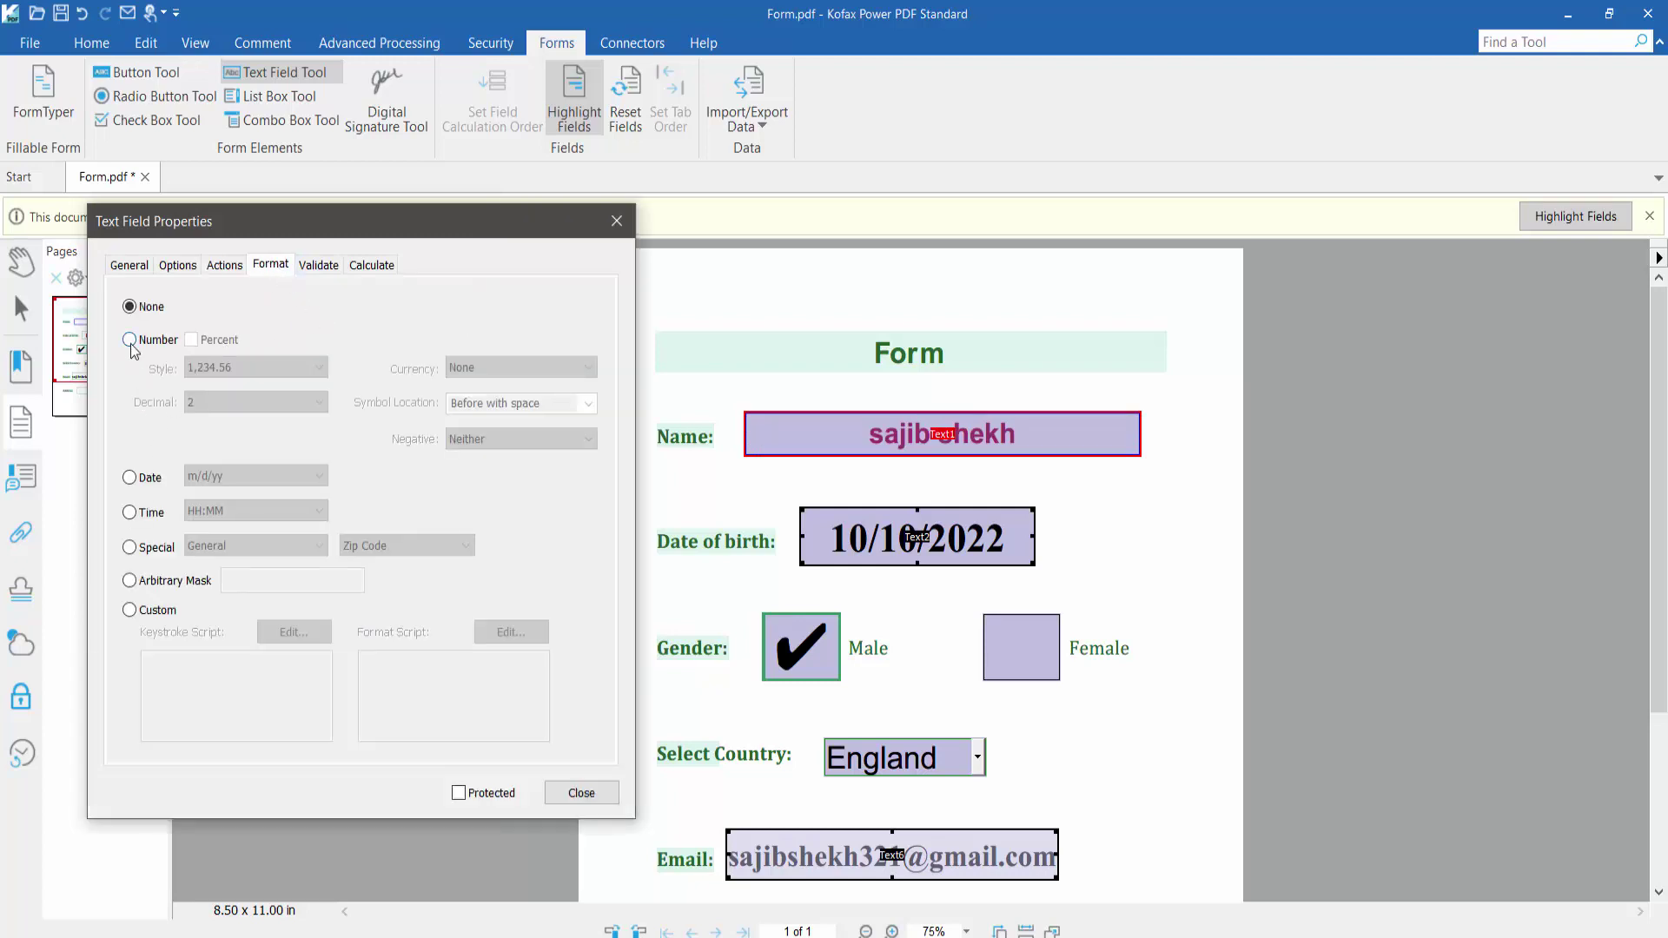
pyautogui.click(130, 478)
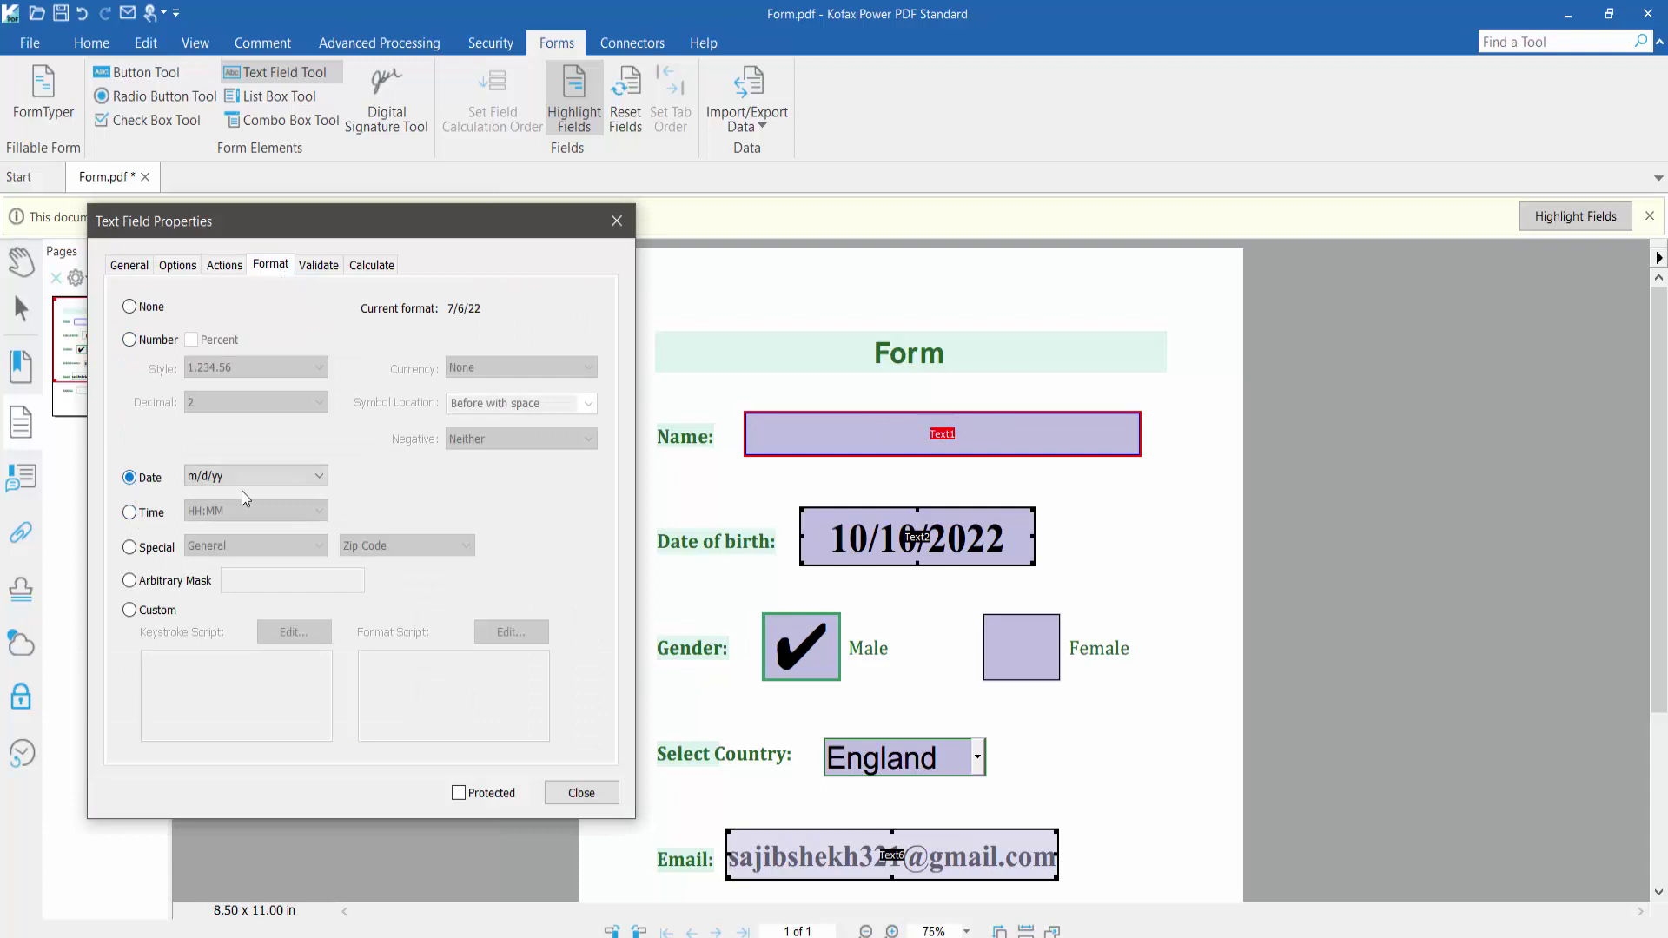
pyautogui.click(128, 513)
pyautogui.click(130, 548)
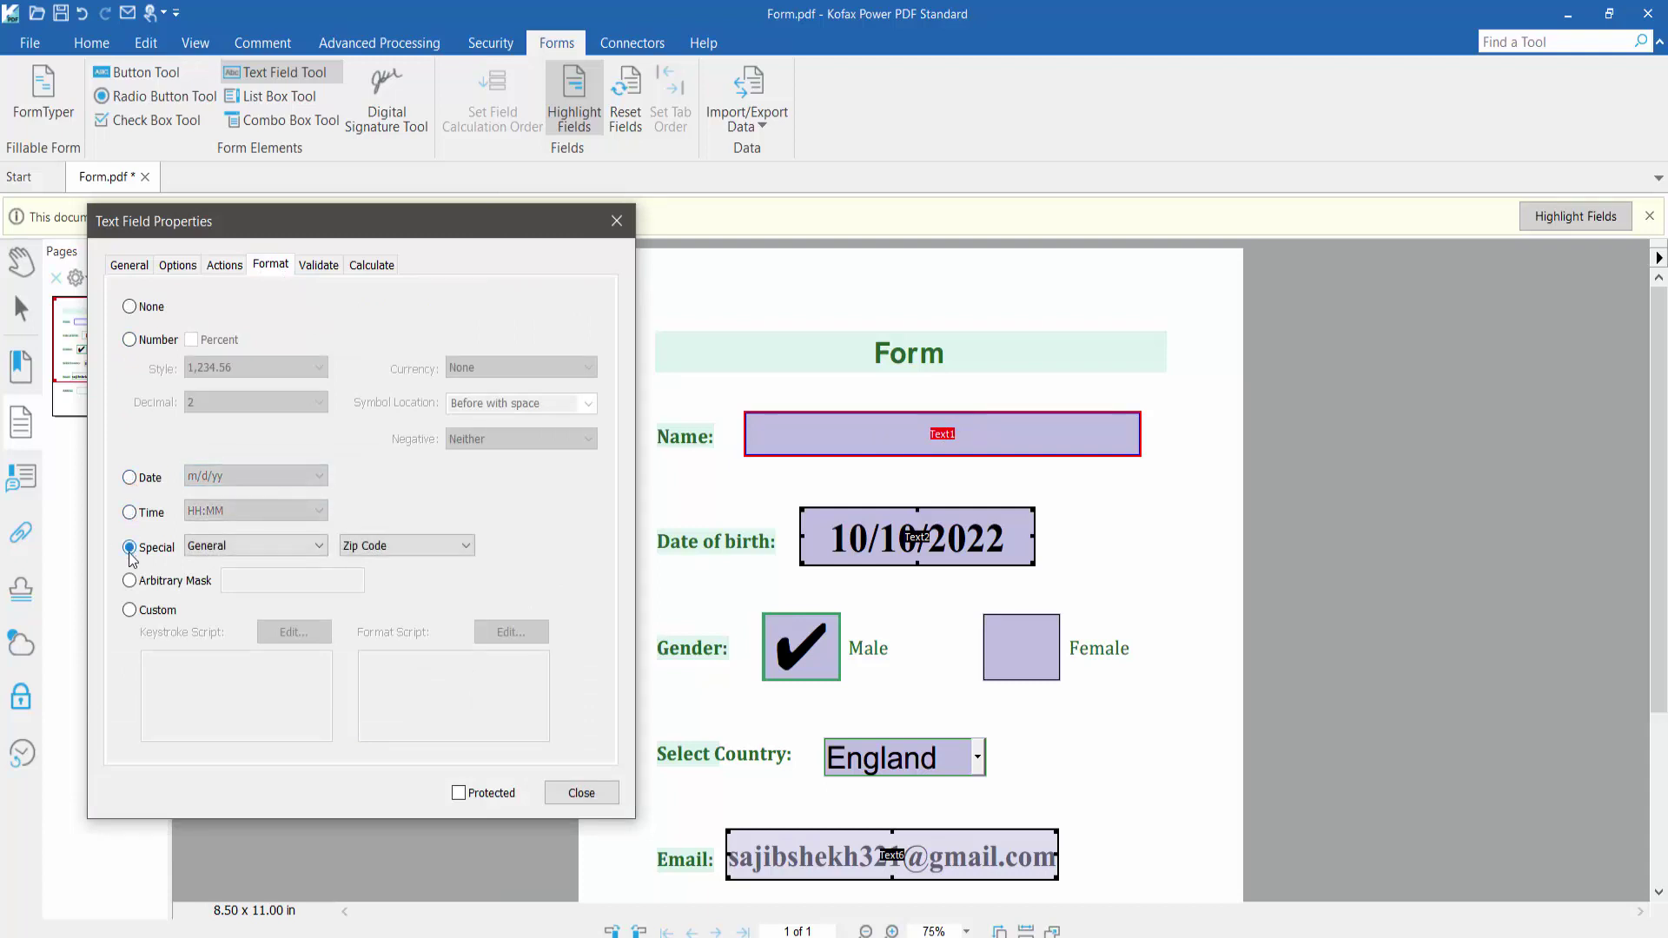
pyautogui.click(130, 308)
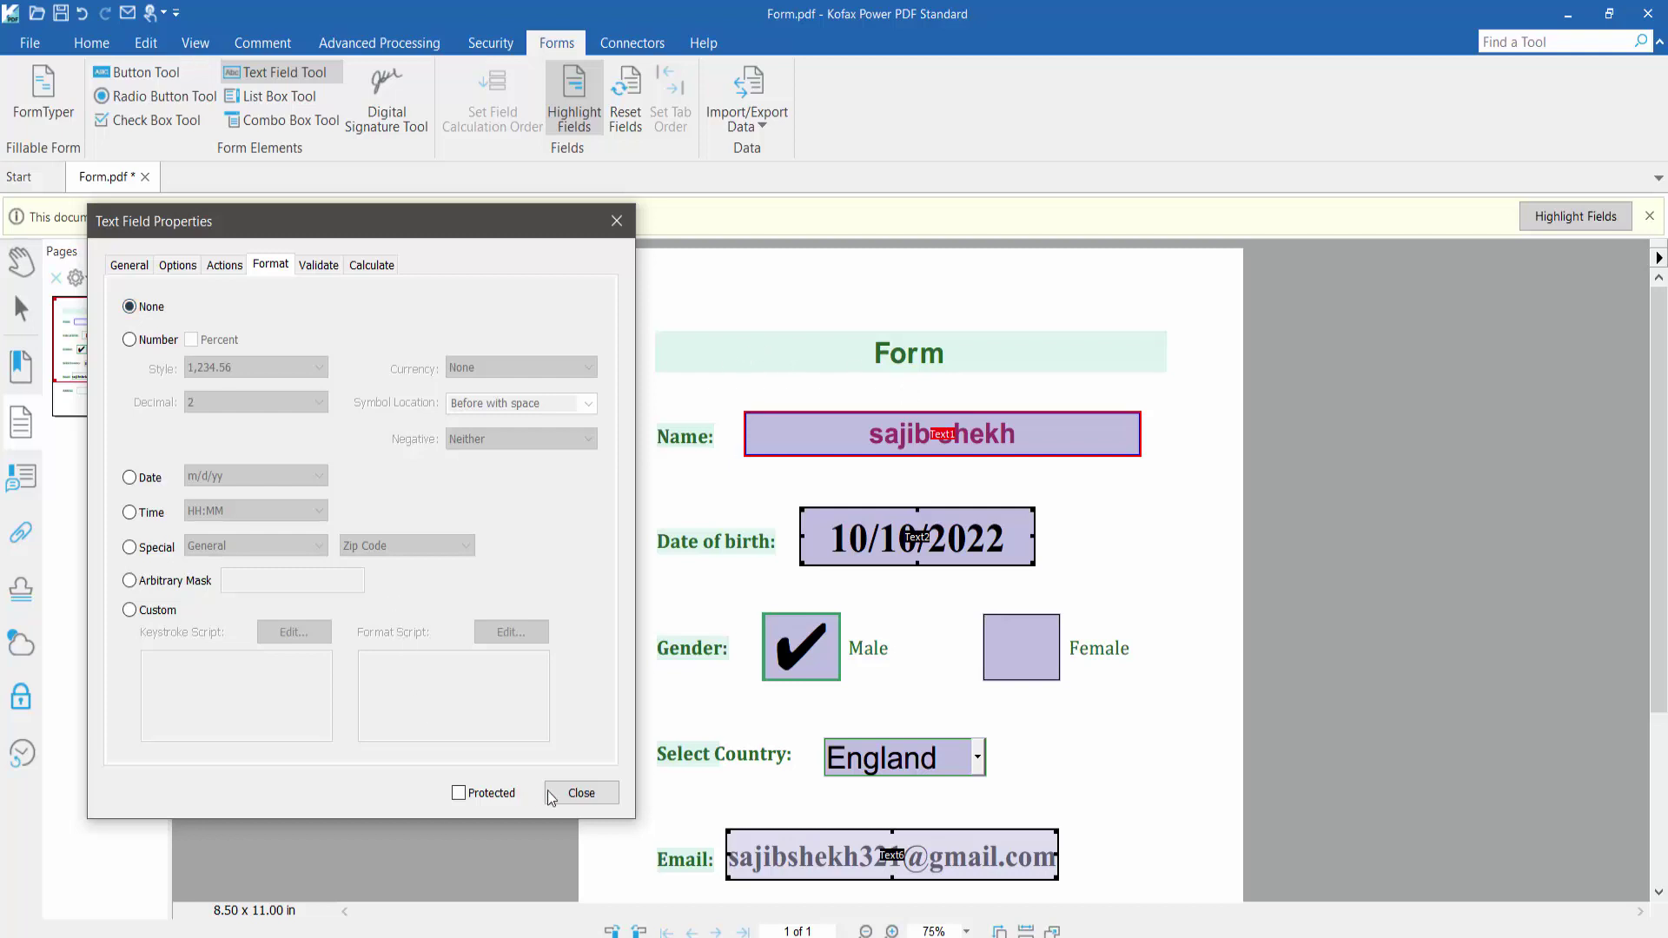
pyautogui.click(581, 793)
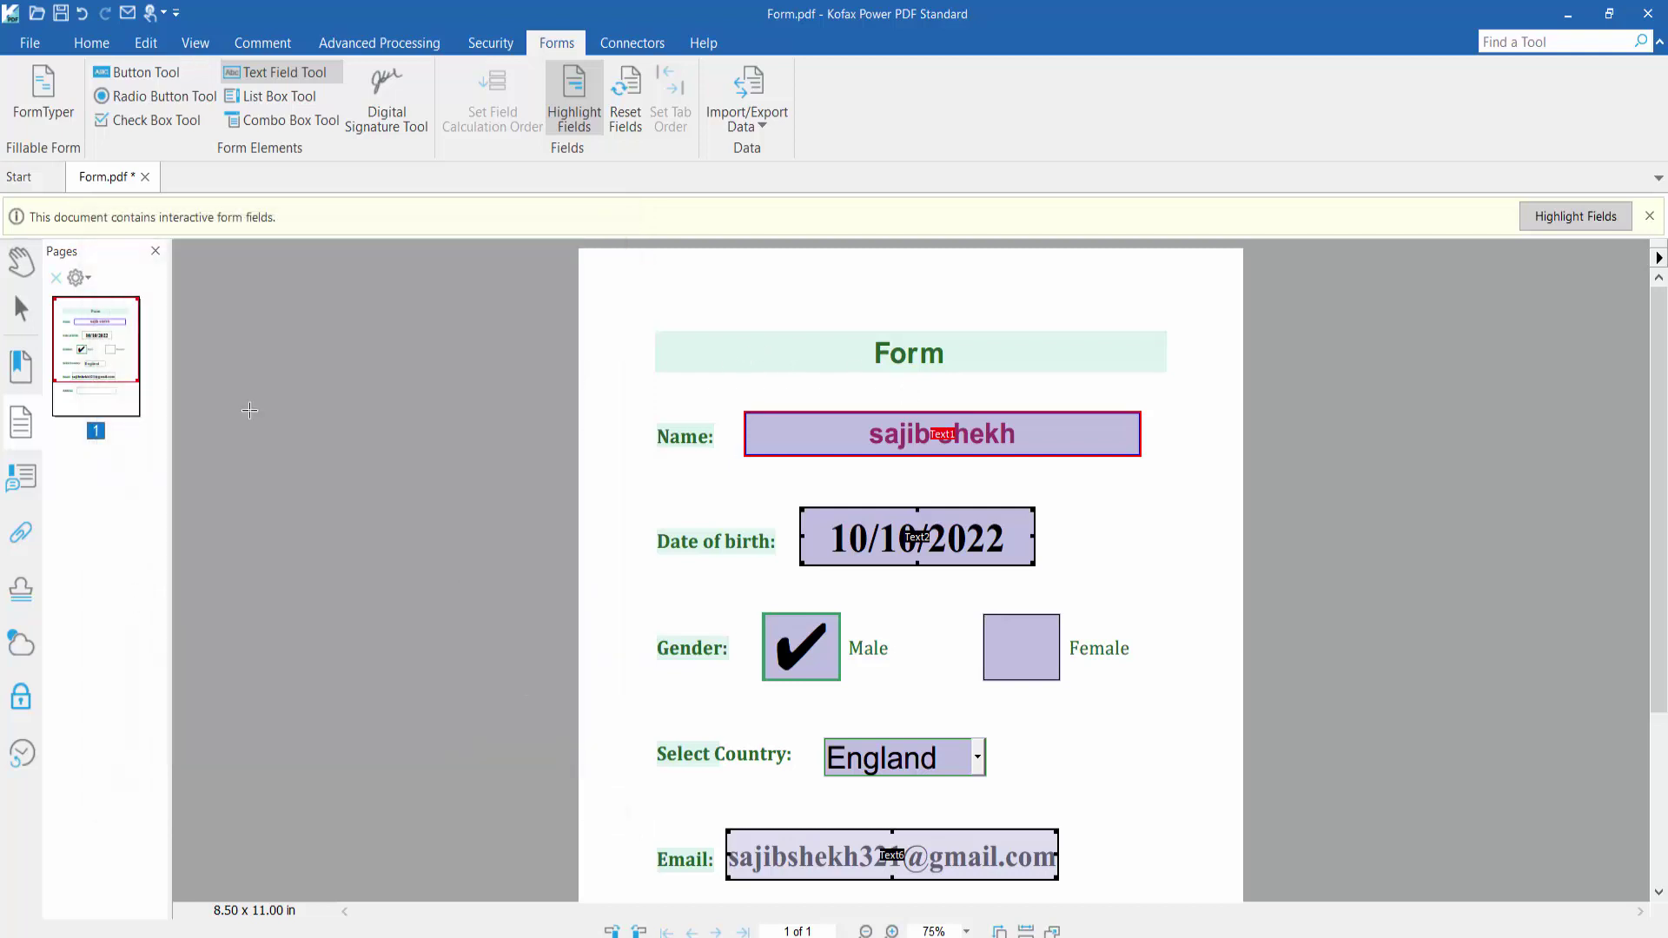
# Step: Make the Name field taller and move it up and left toward its label
pyautogui.click(898, 445)
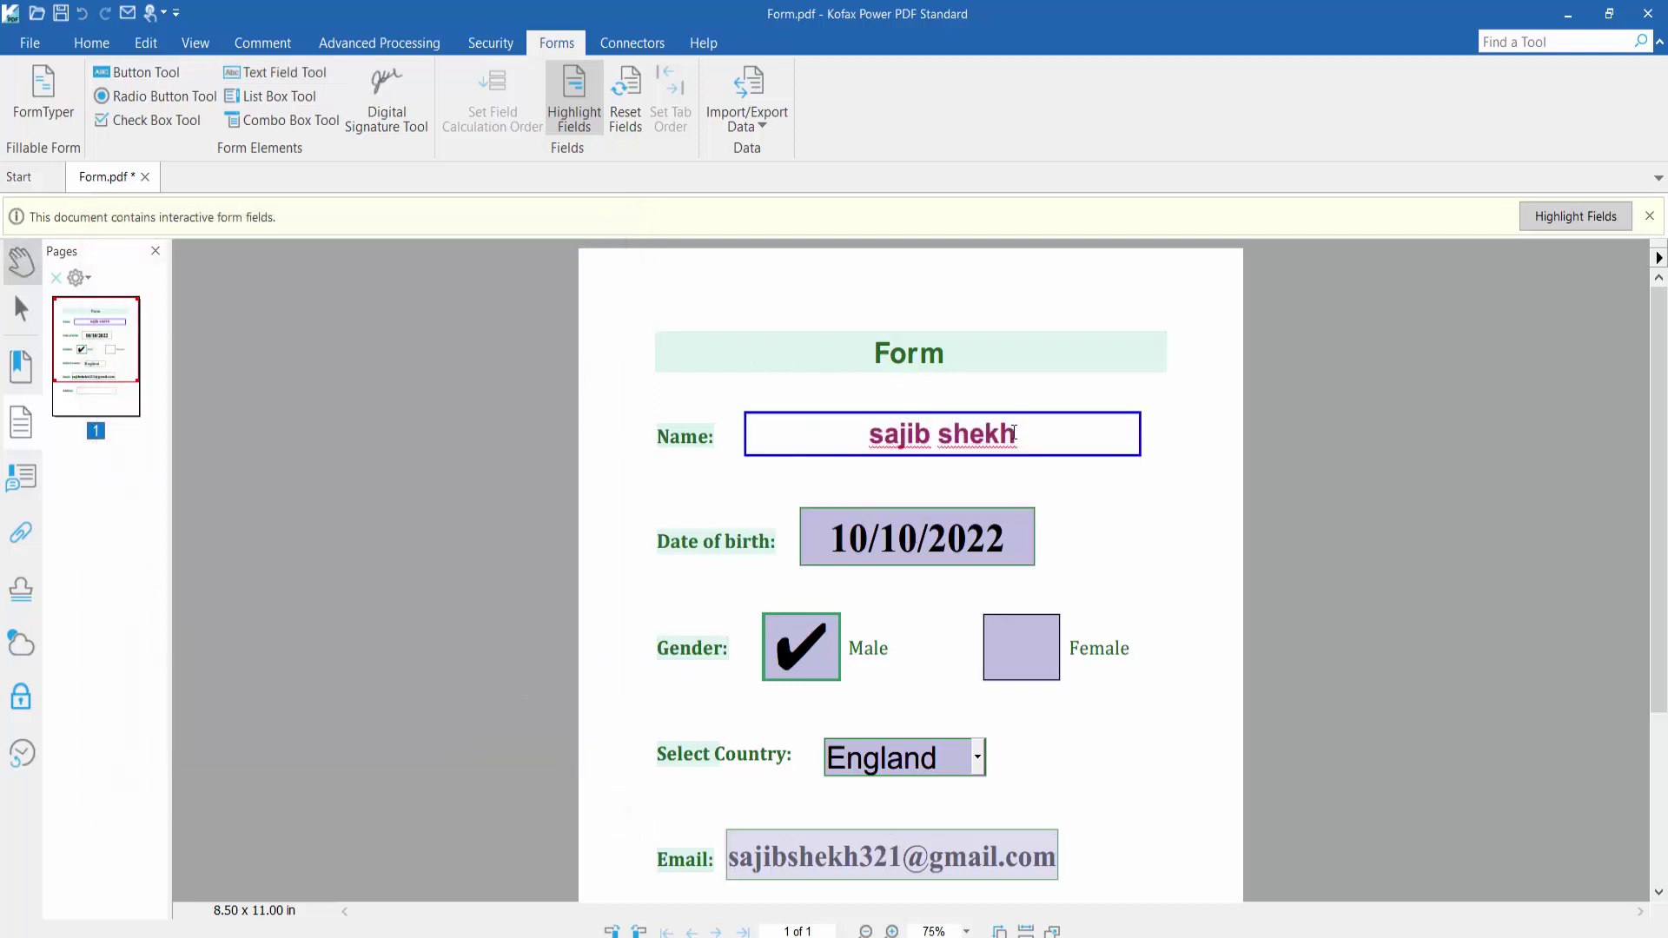
pyautogui.click(294, 76)
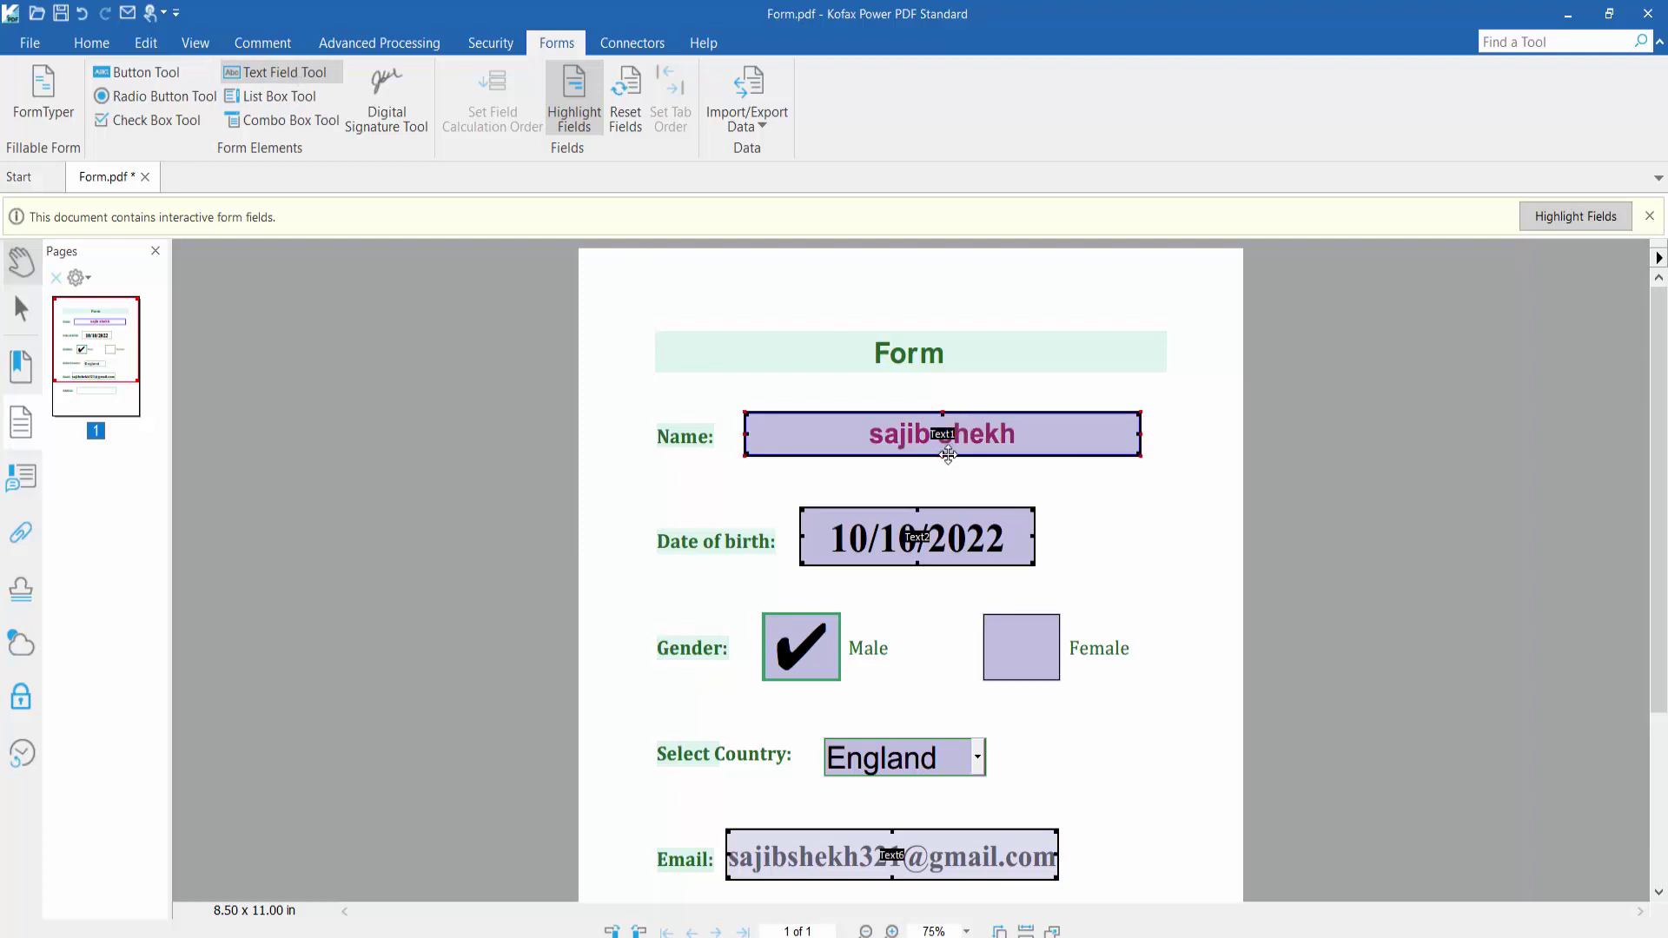
pyautogui.moveTo(943, 458); pyautogui.dragTo(943, 476)
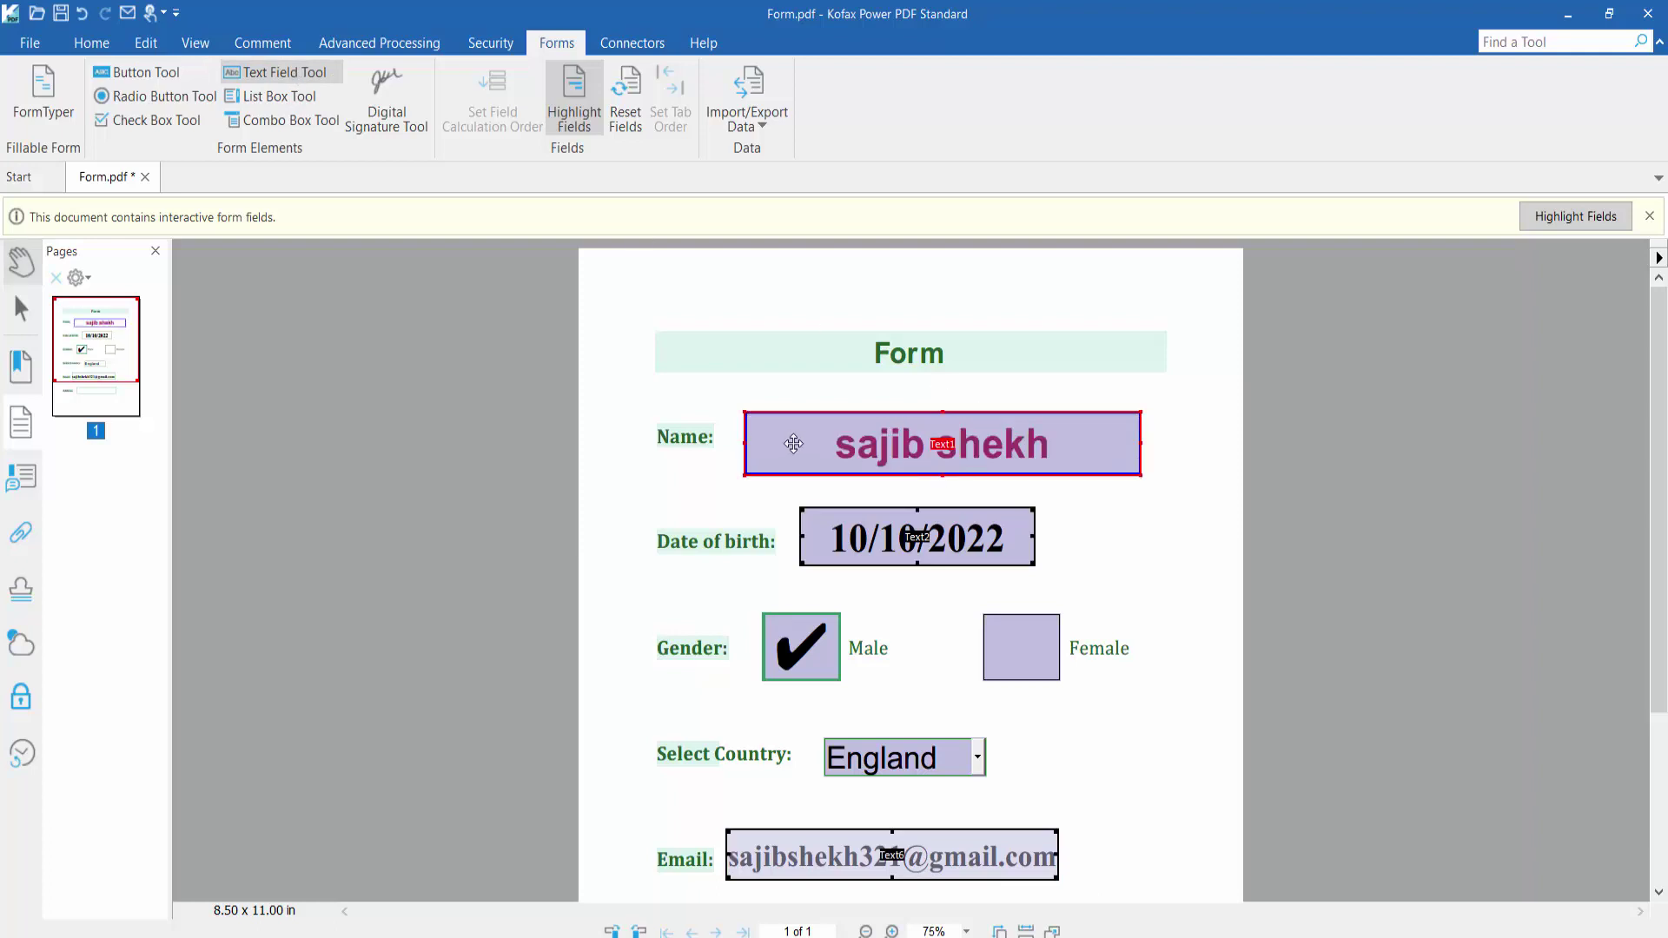
pyautogui.moveTo(744, 447); pyautogui.dragTo(803, 431)
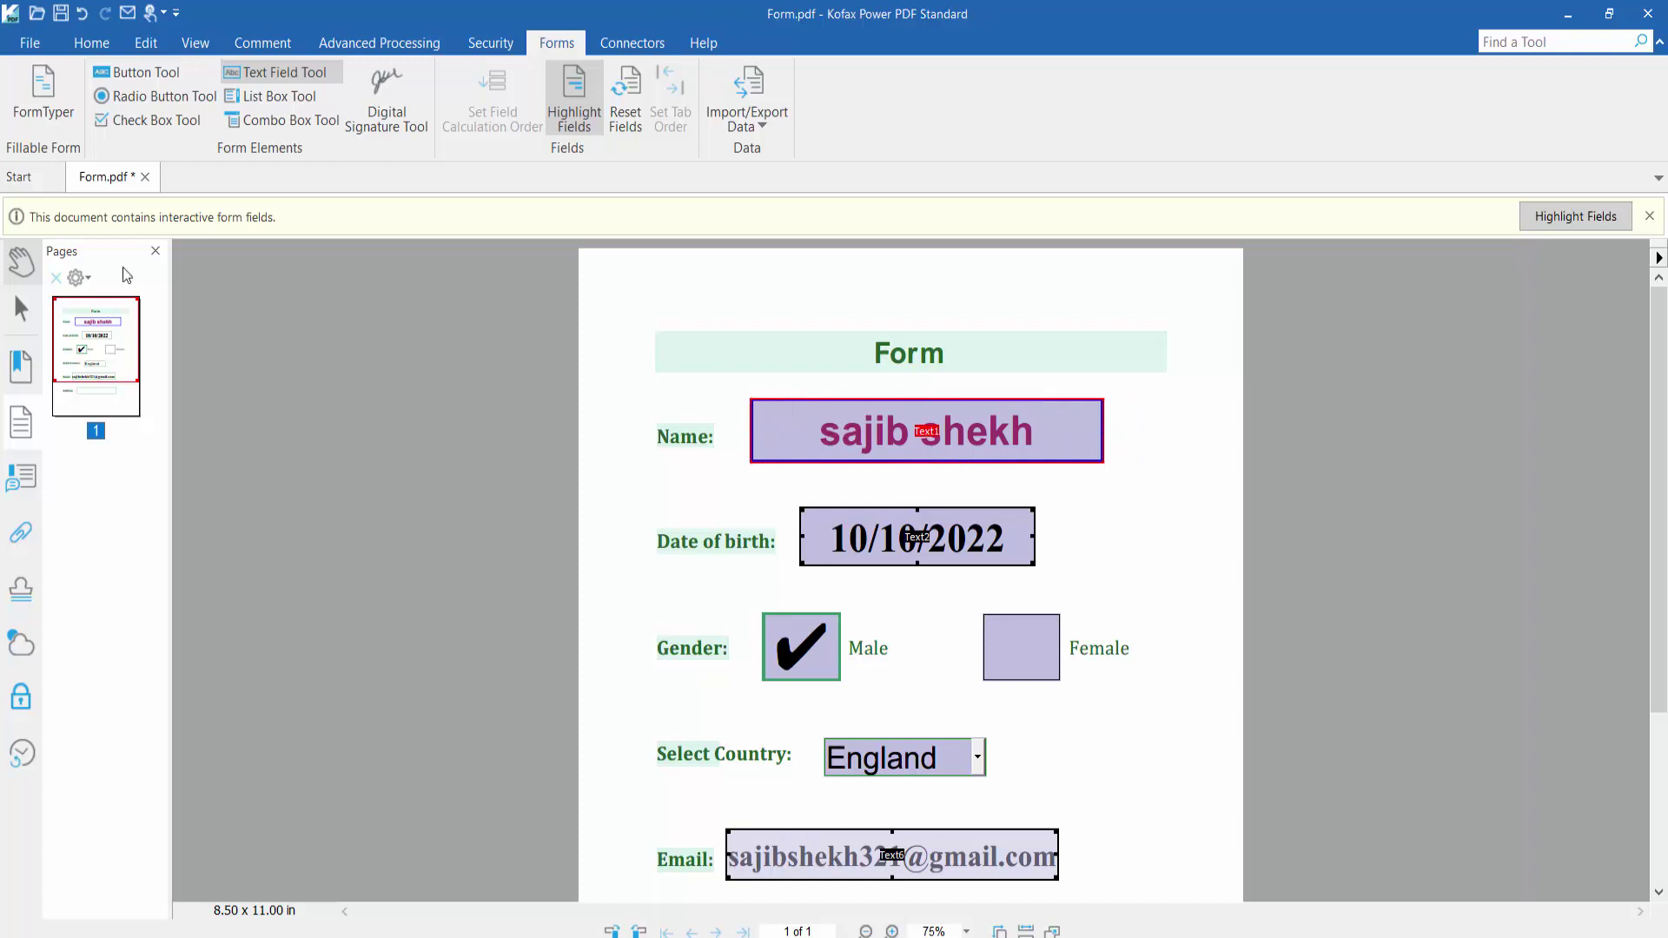
# Step: Return to the Hand tool, then reactivate the Text Field Tool
pyautogui.click(21, 263)
pyautogui.scroll(-2, 1192, 452)
pyautogui.scroll(2, 1192, 451)
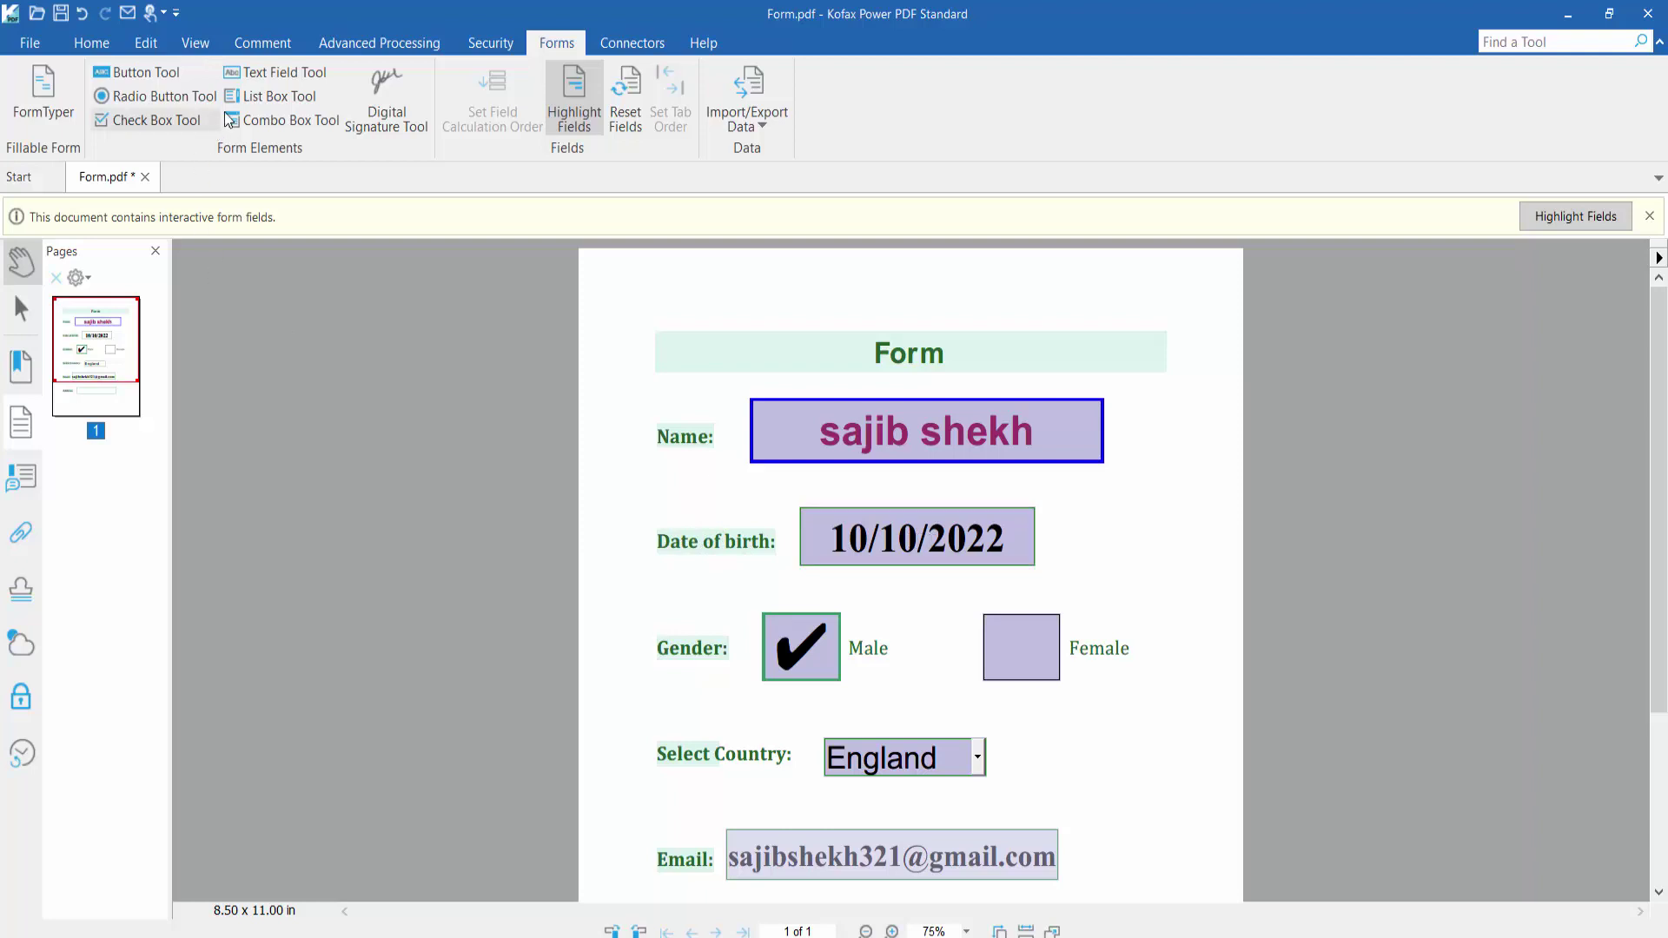
pyautogui.click(271, 78)
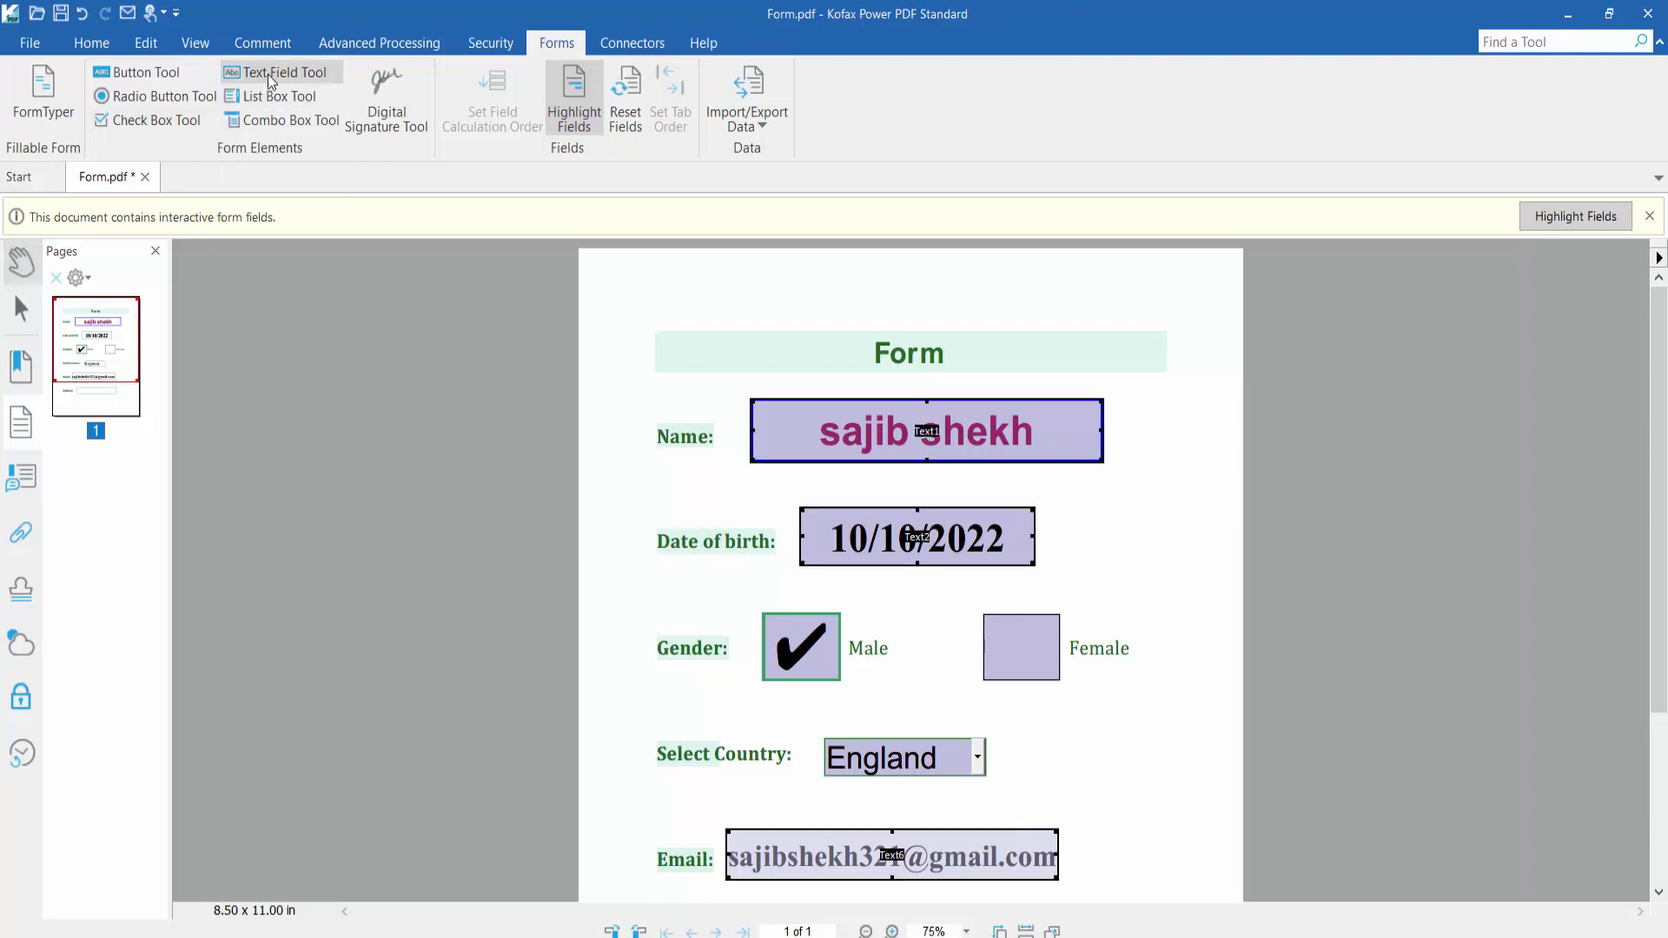
# Step: Format the Date of birth field as Special > Phone Number so it reads 101-0202
pyautogui.rightClick(840, 542)
pyautogui.click(912, 771)
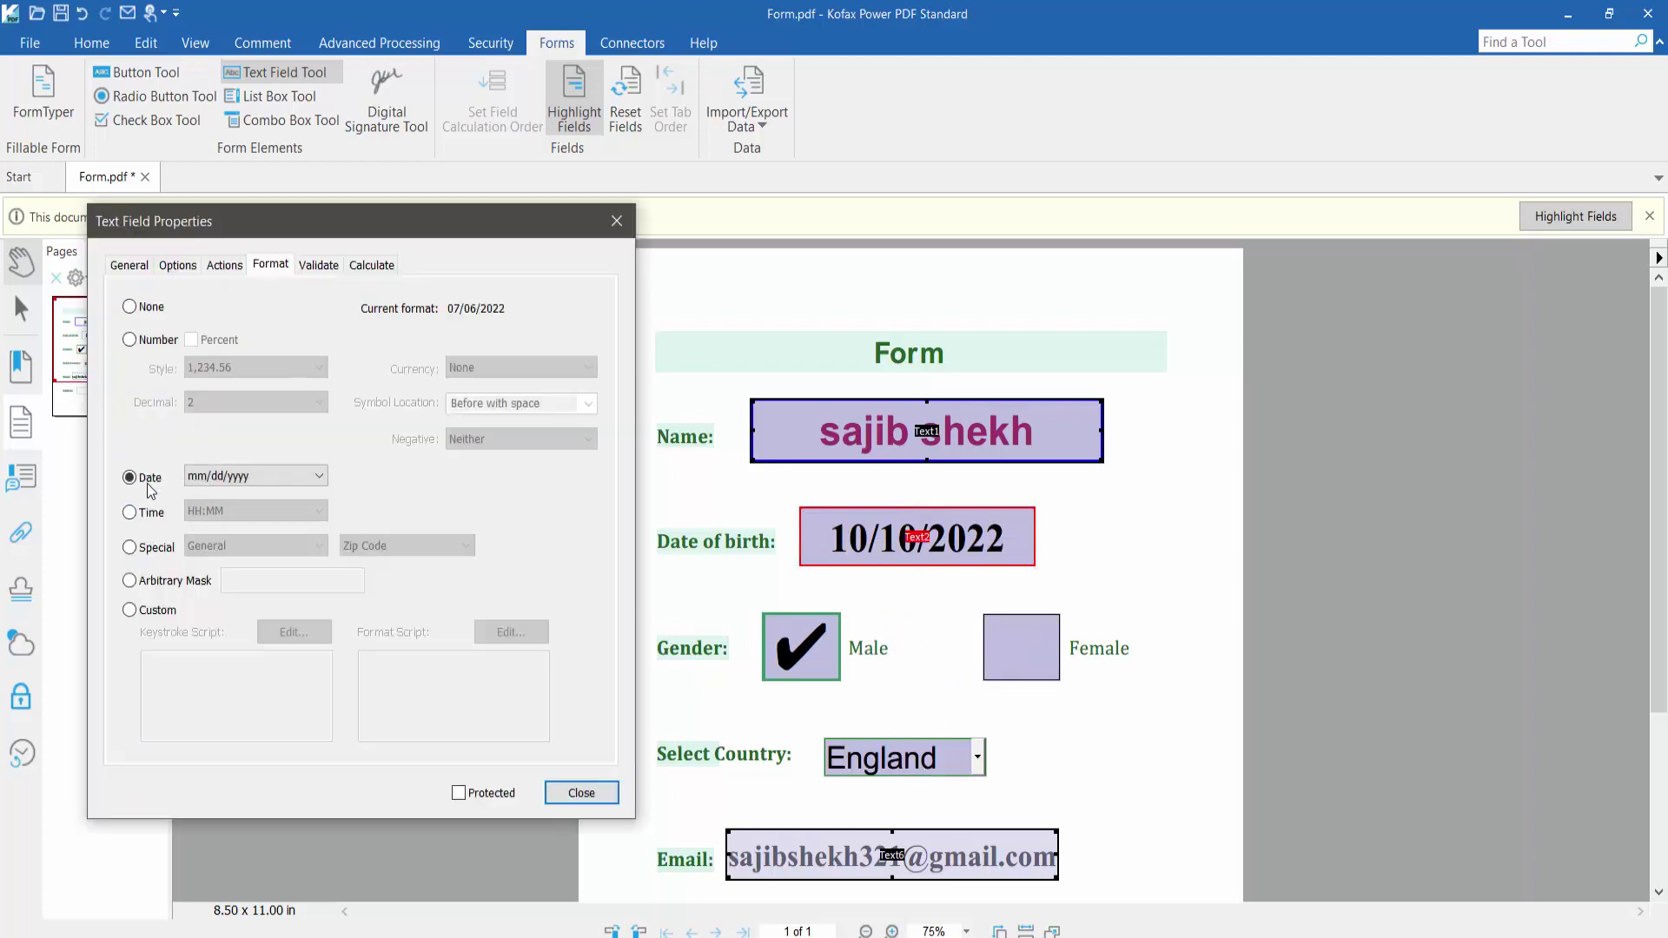
pyautogui.click(261, 476)
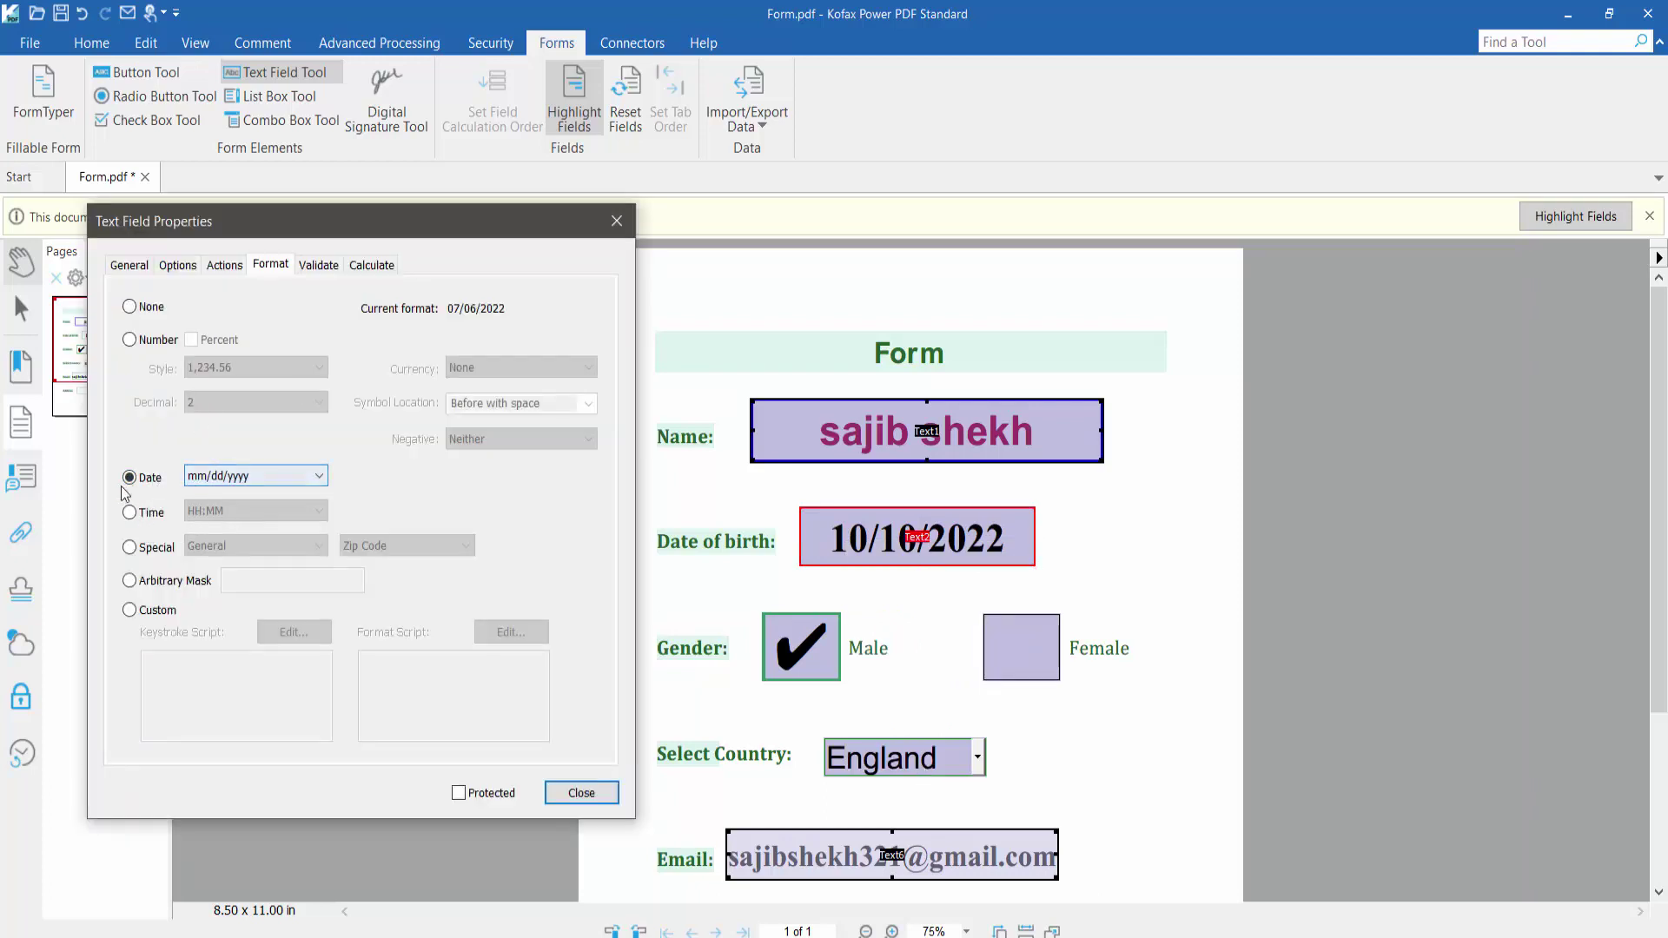
pyautogui.click(130, 547)
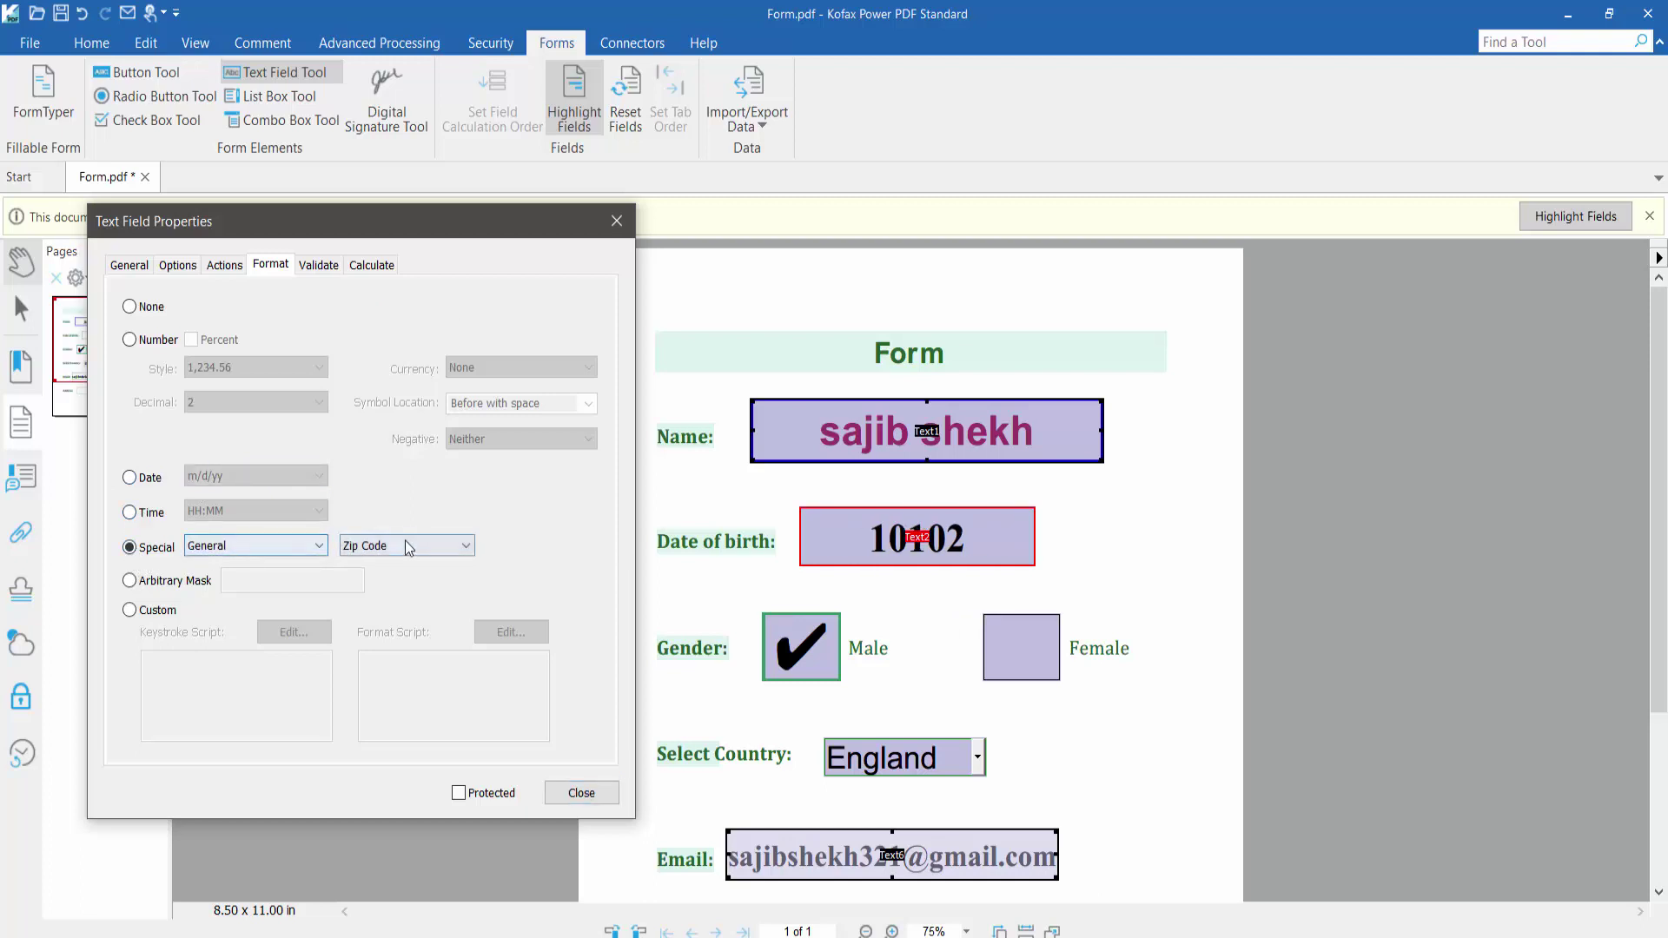
pyautogui.click(128, 265)
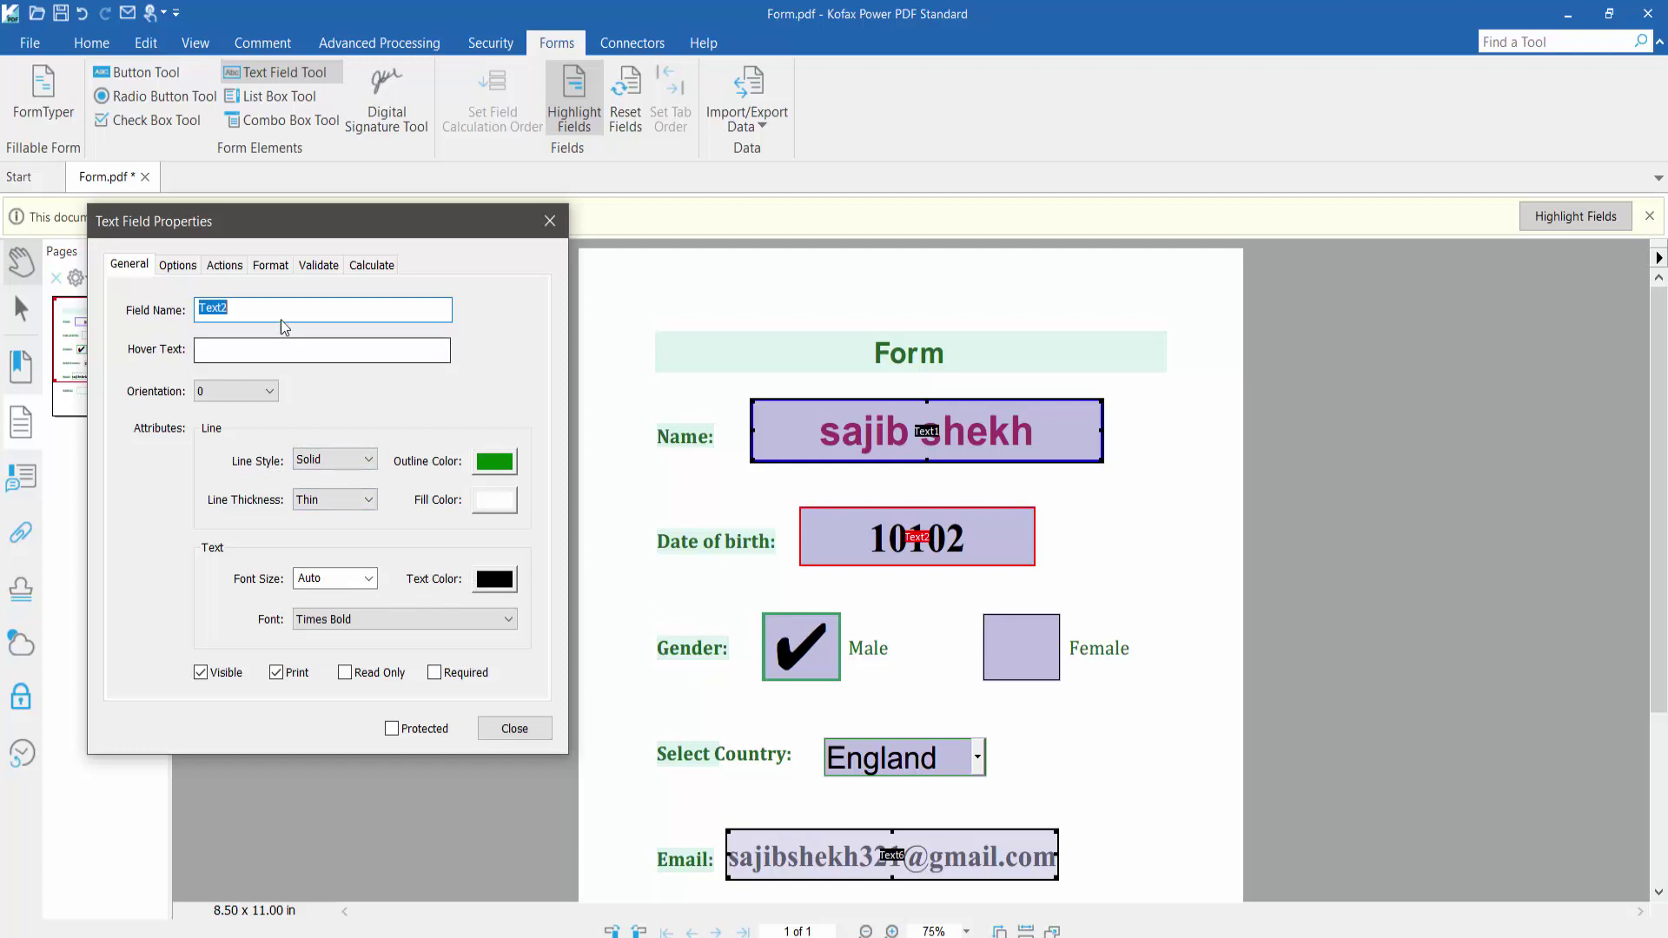
pyautogui.click(271, 265)
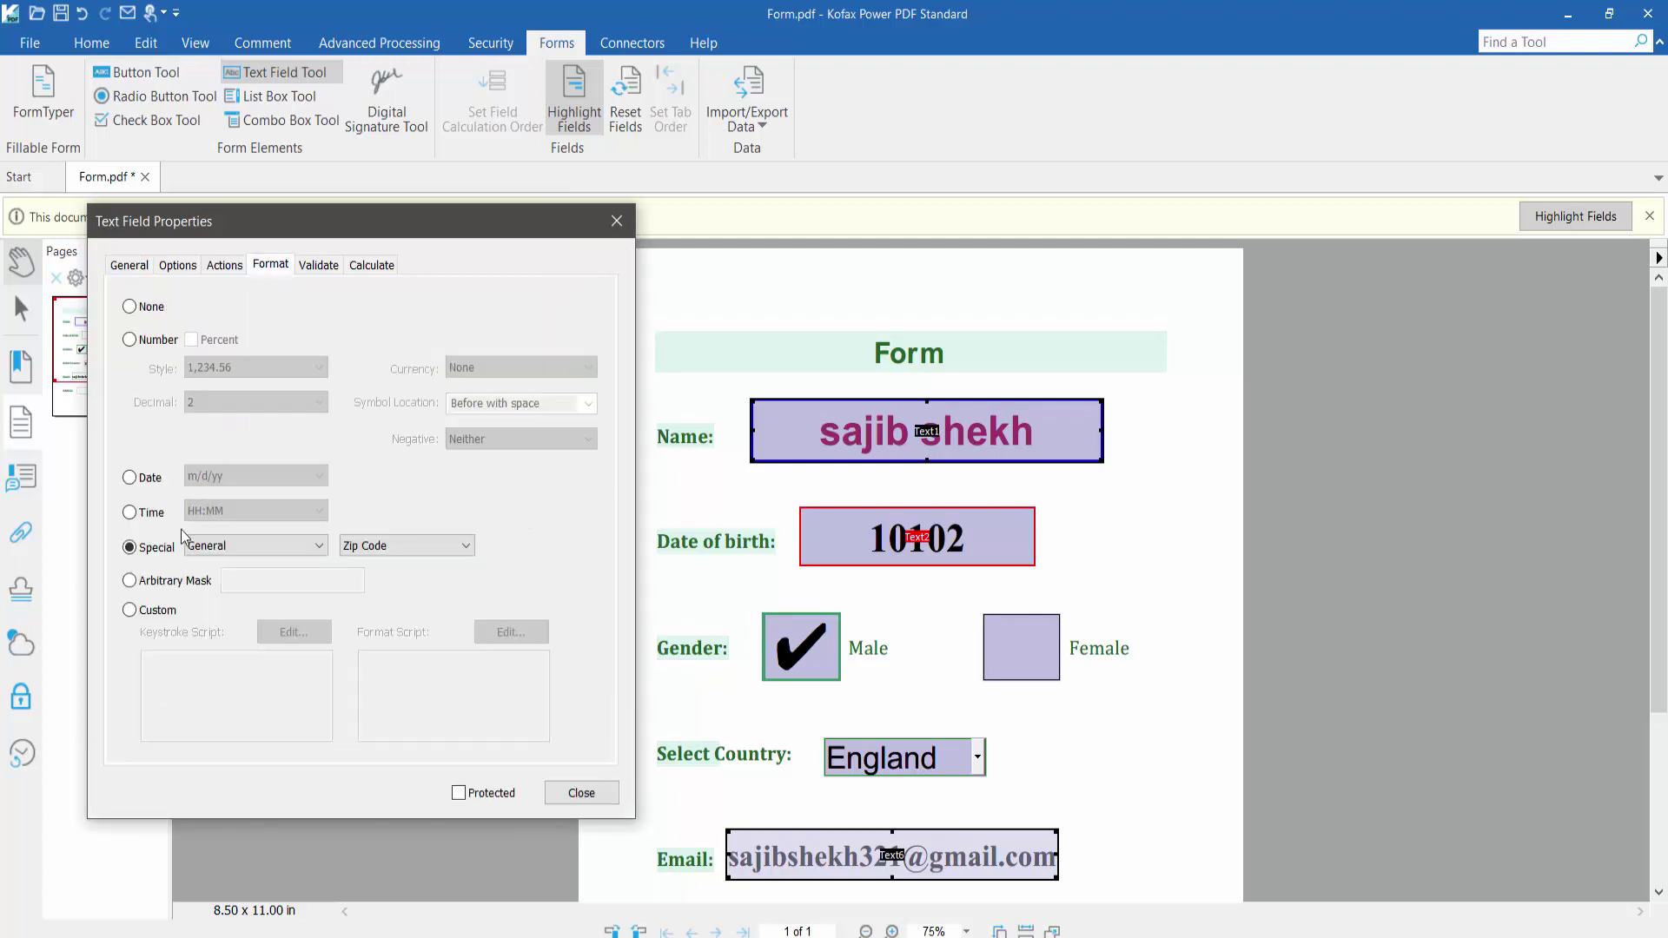
pyautogui.click(414, 547)
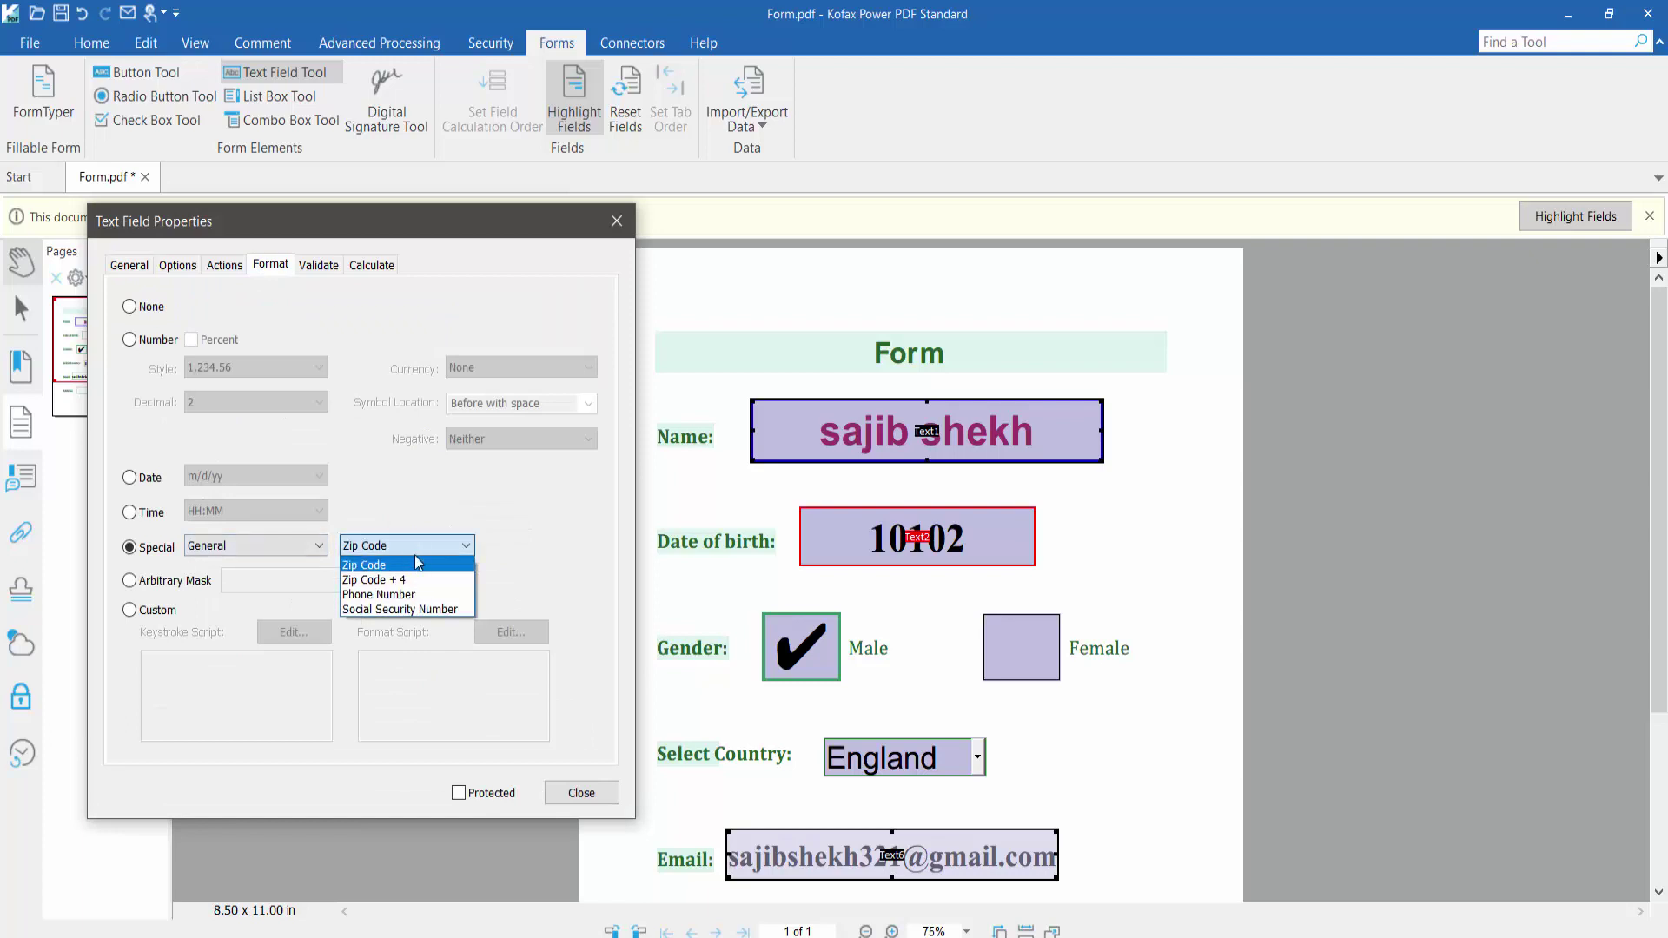
pyautogui.click(407, 598)
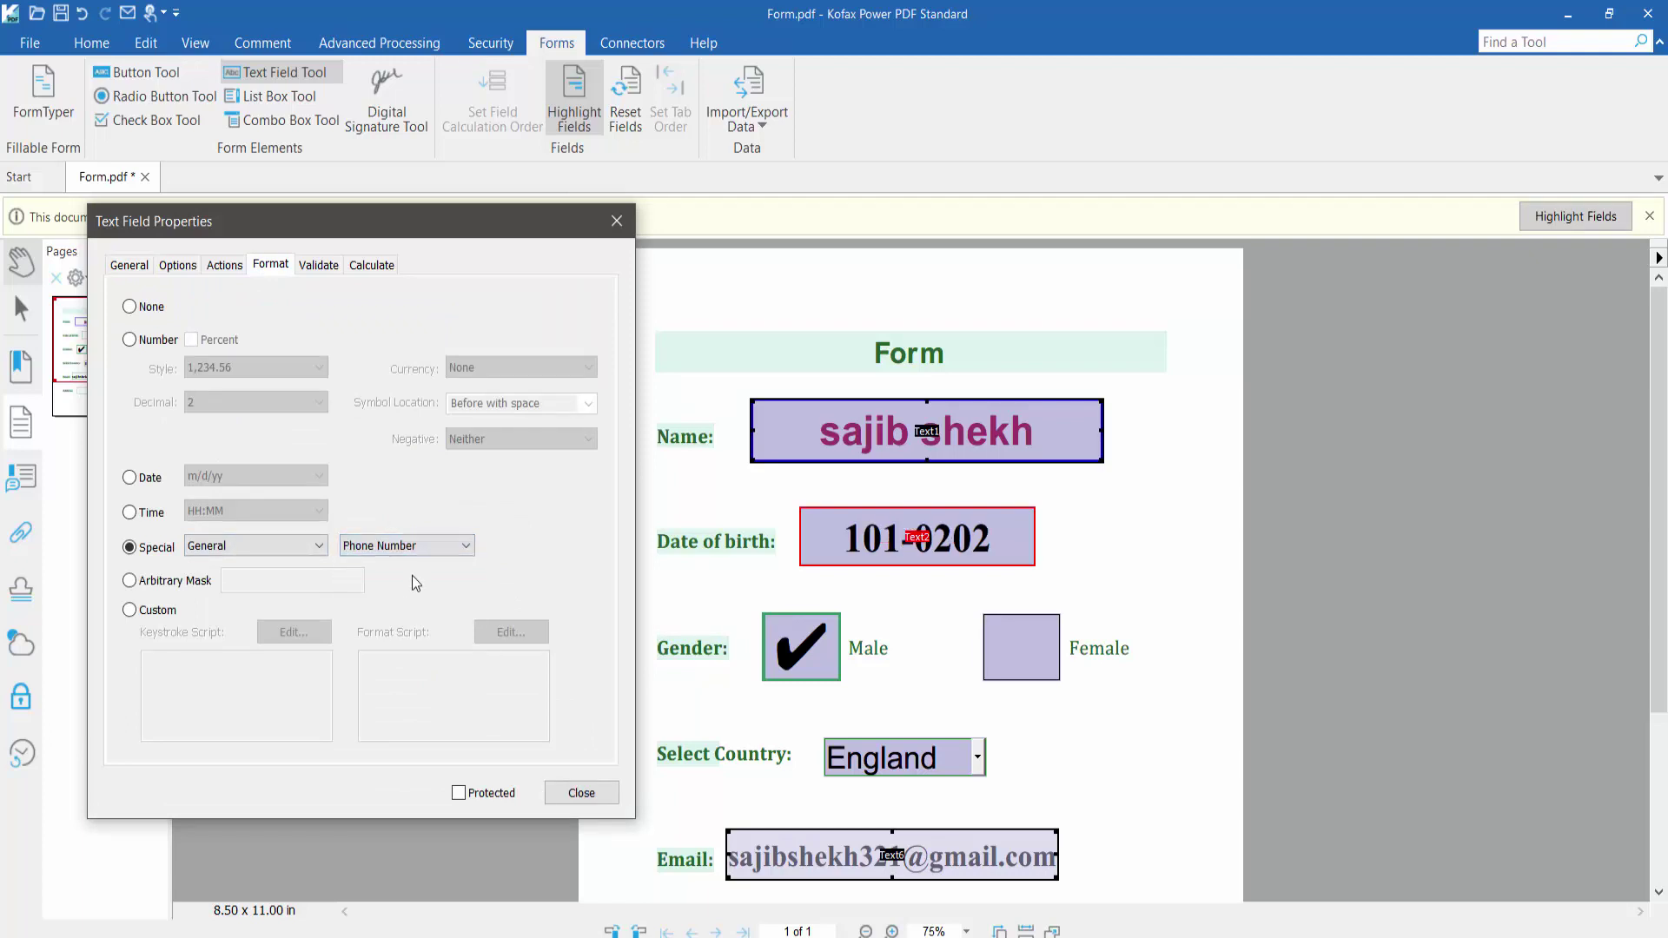
pyautogui.click(581, 792)
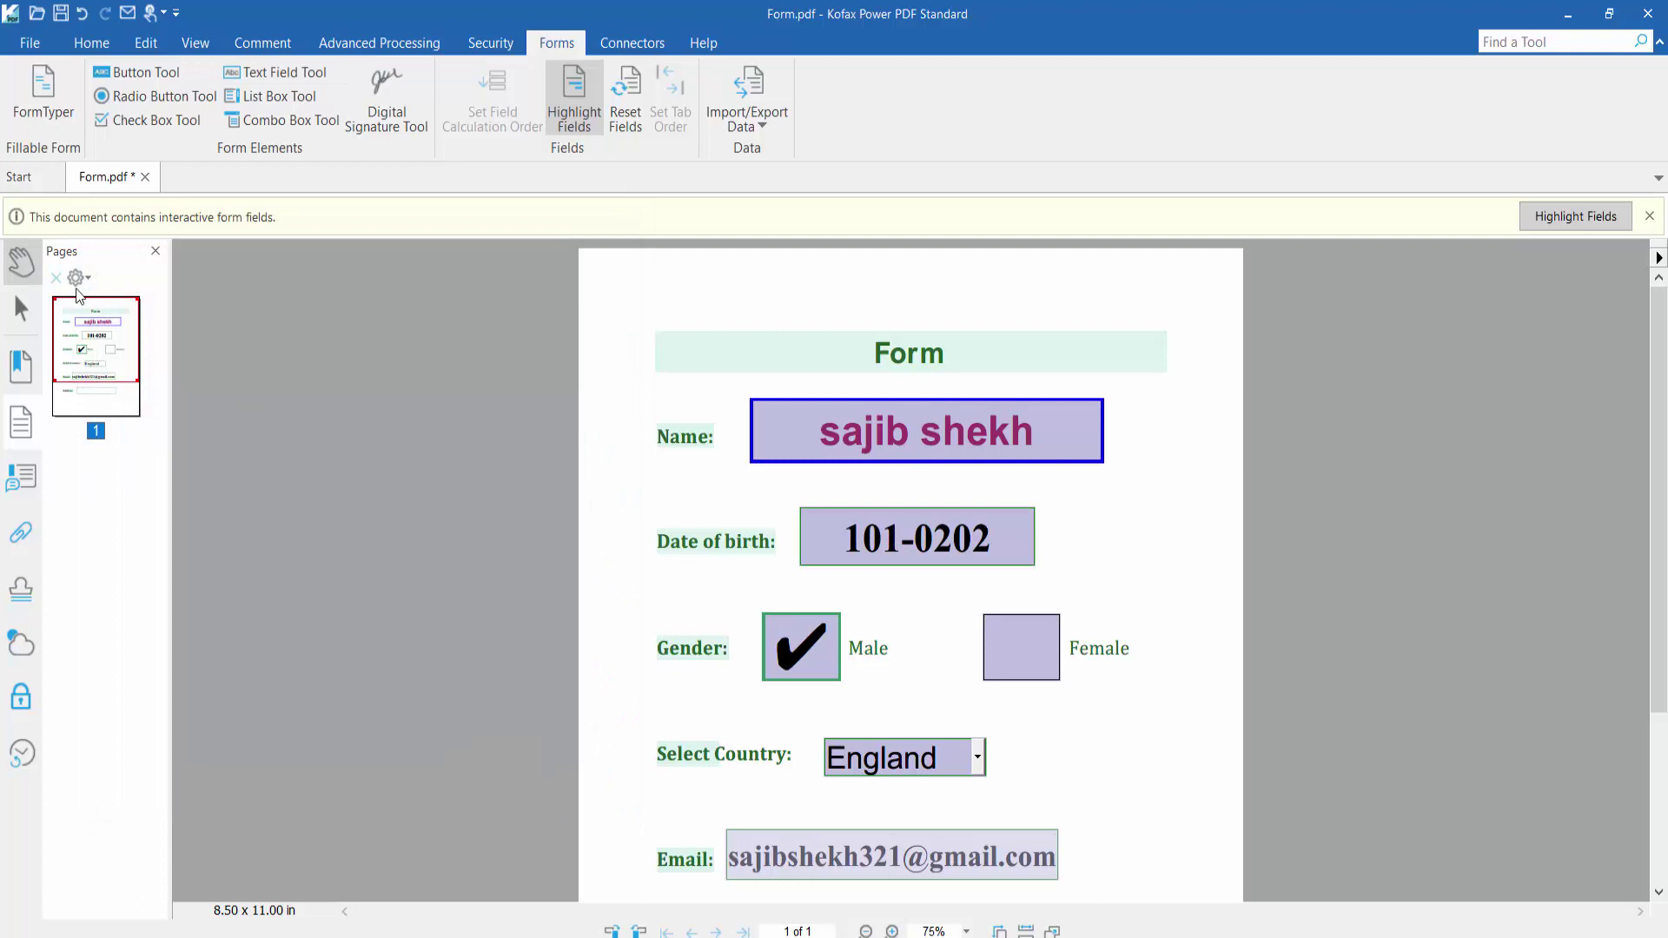
pyautogui.moveTo(998, 527); pyautogui.dragTo(789, 540)
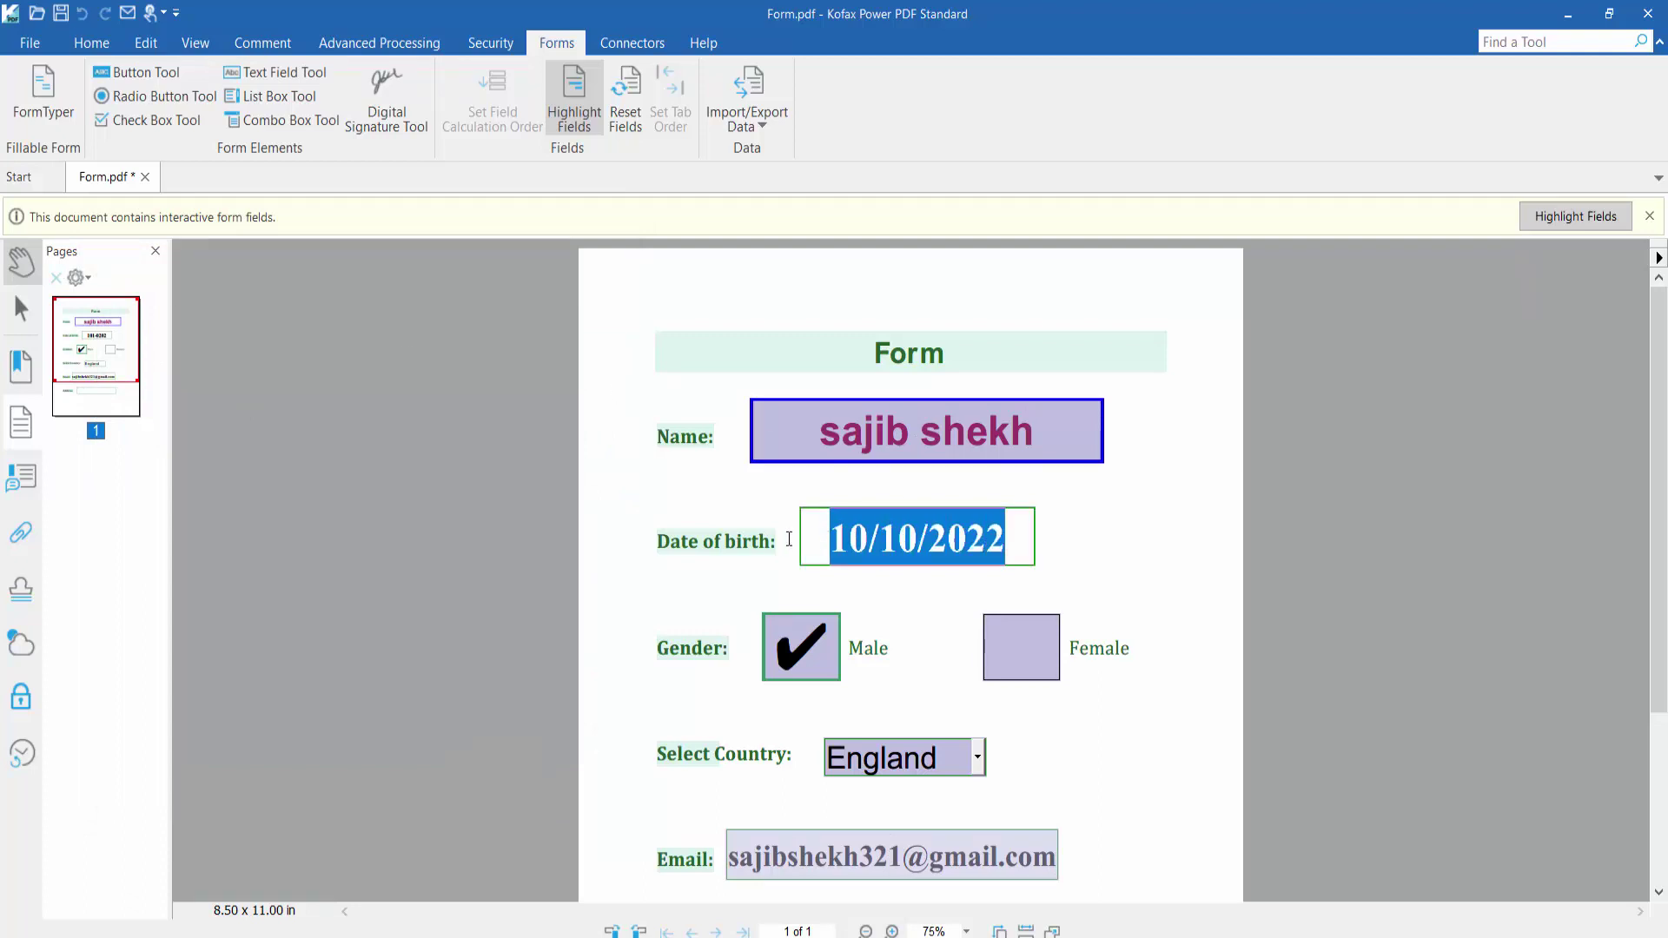
pyautogui.write('056544675')
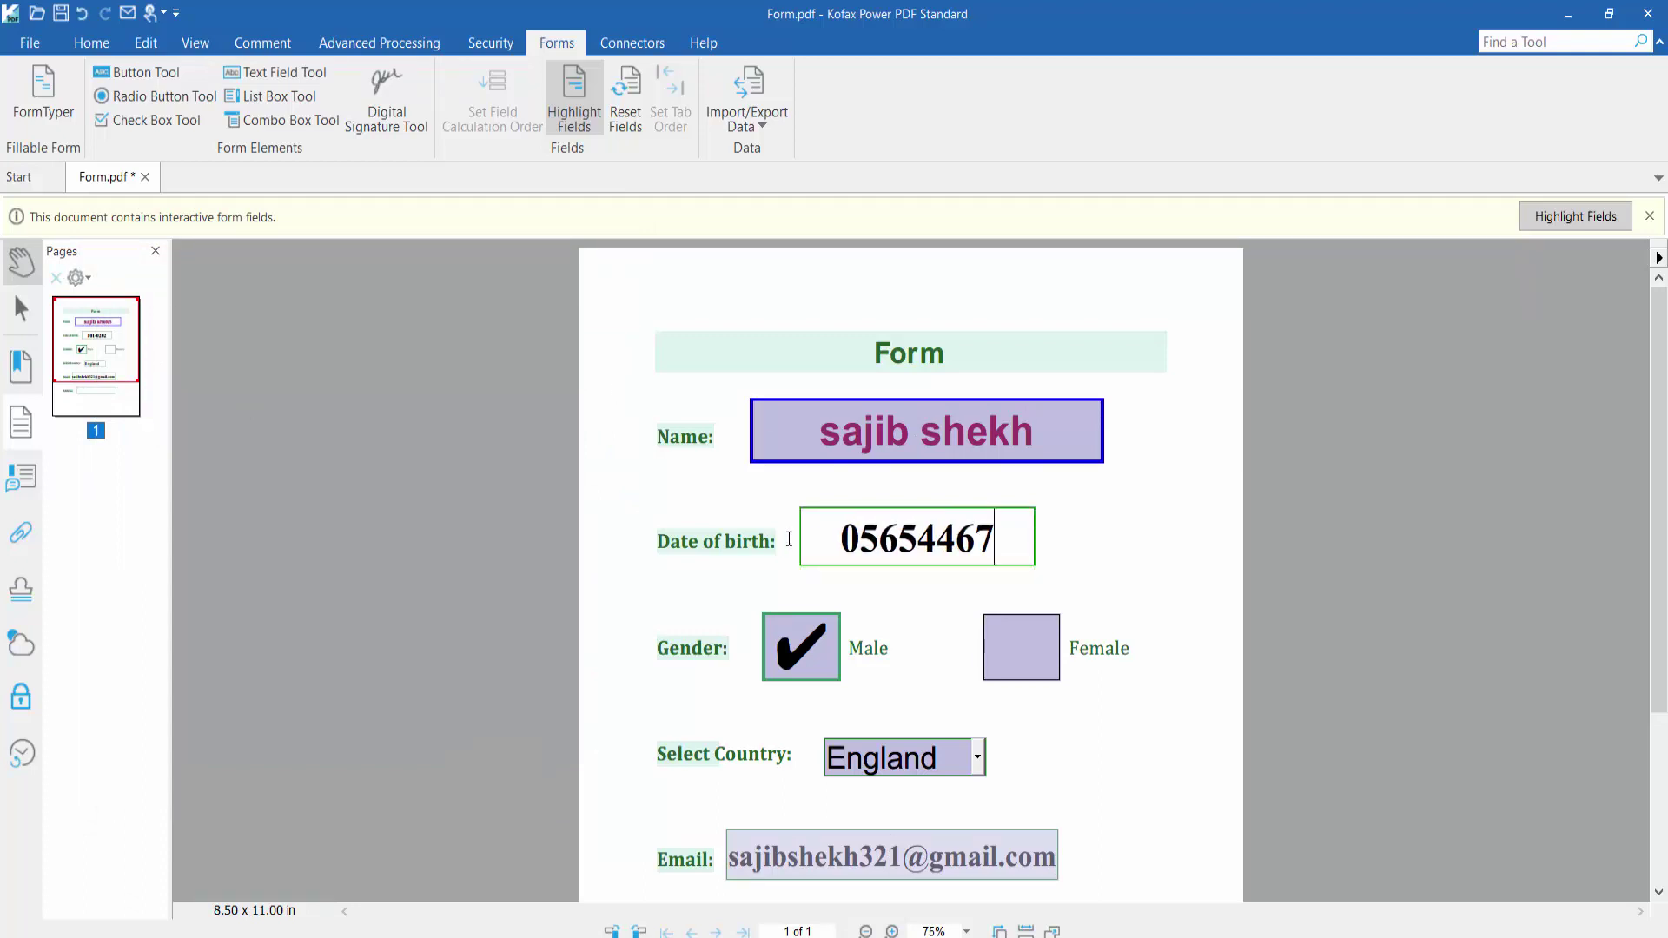
pyautogui.click(793, 593)
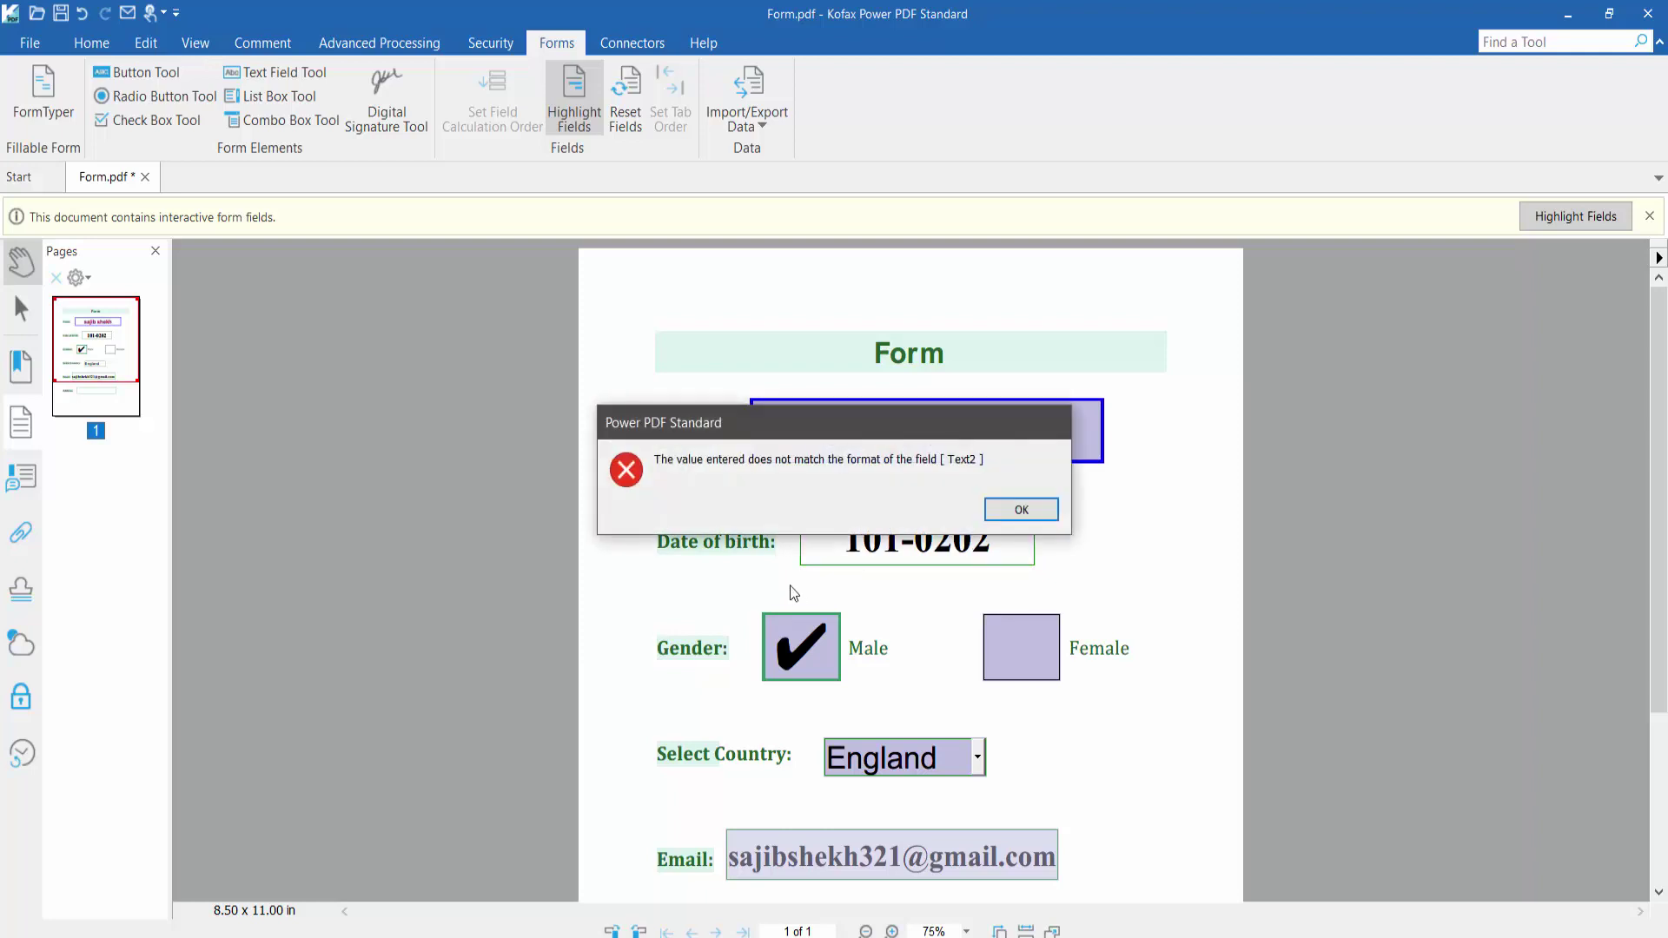
pyautogui.click(1020, 510)
pyautogui.scroll(-6, 913, 532)
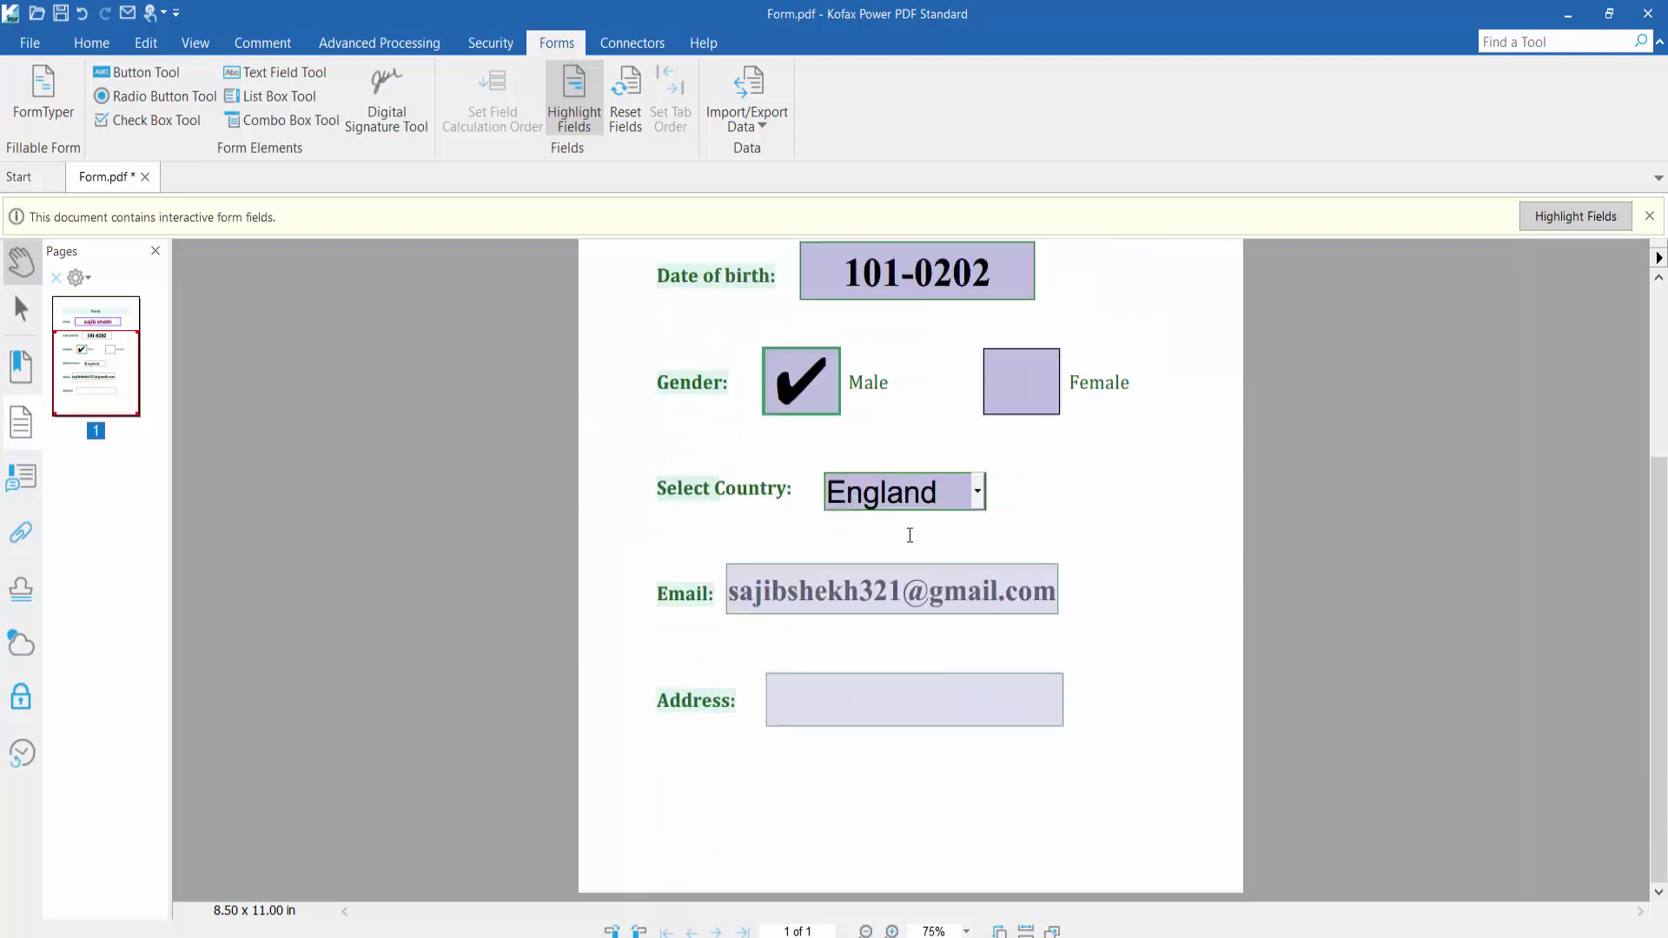
pyautogui.scroll(5, 913, 539)
pyautogui.scroll(-2, 910, 540)
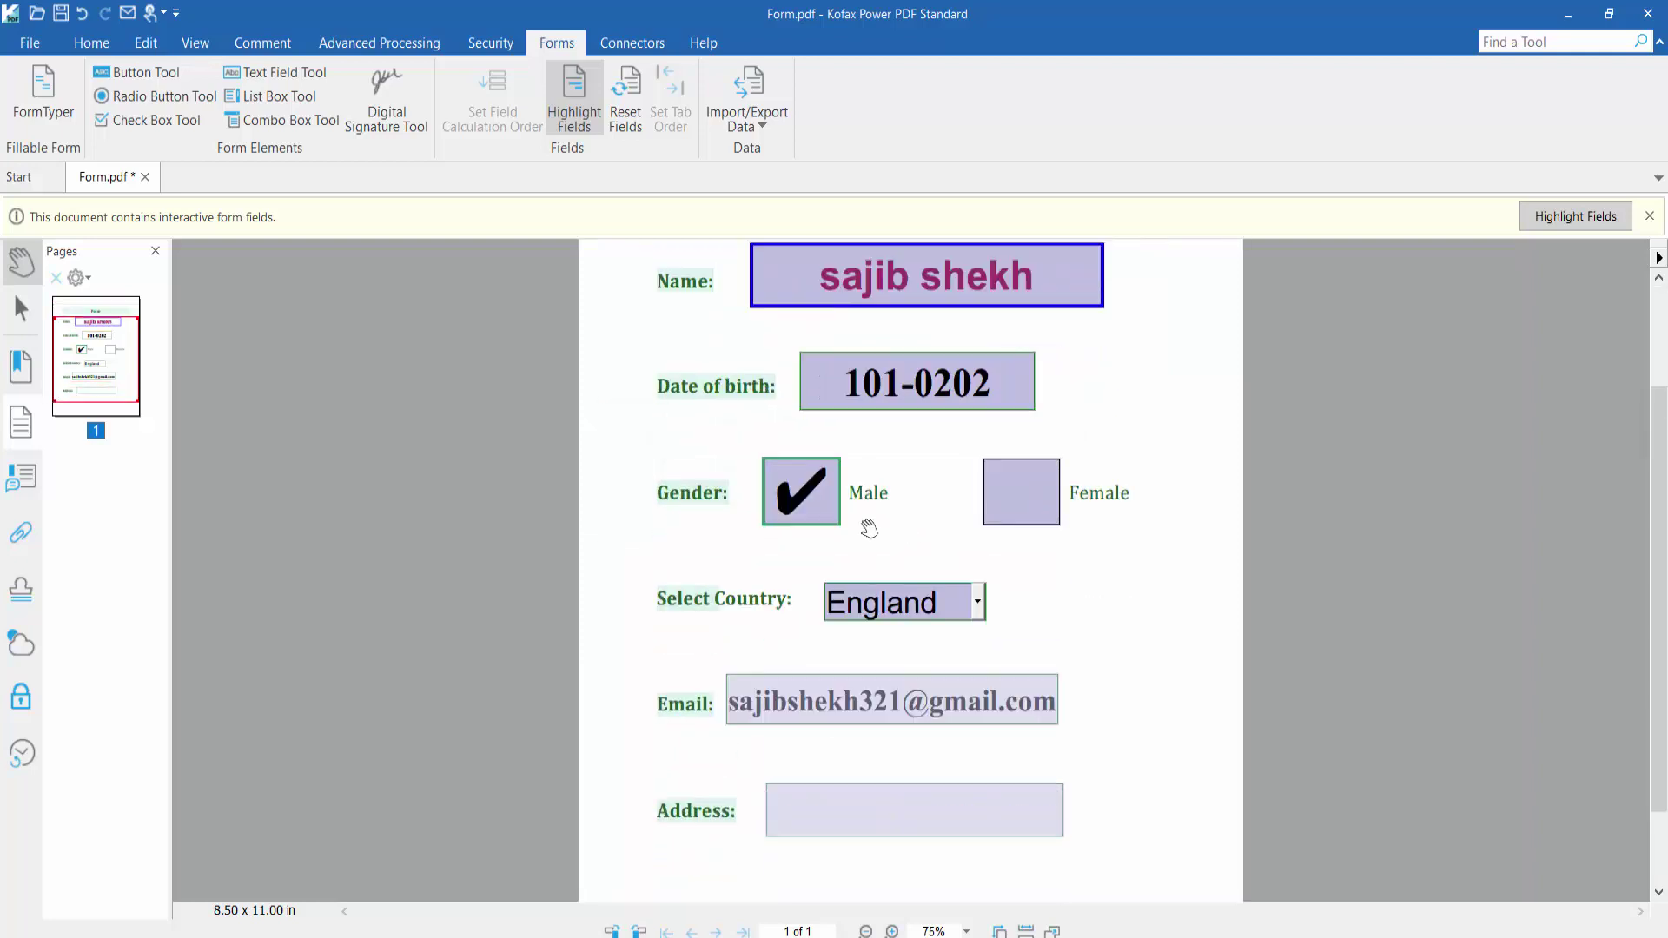
# Step: Give the Male check box a circle mark coloured red
pyautogui.click(148, 120)
pyautogui.rightClick(804, 488)
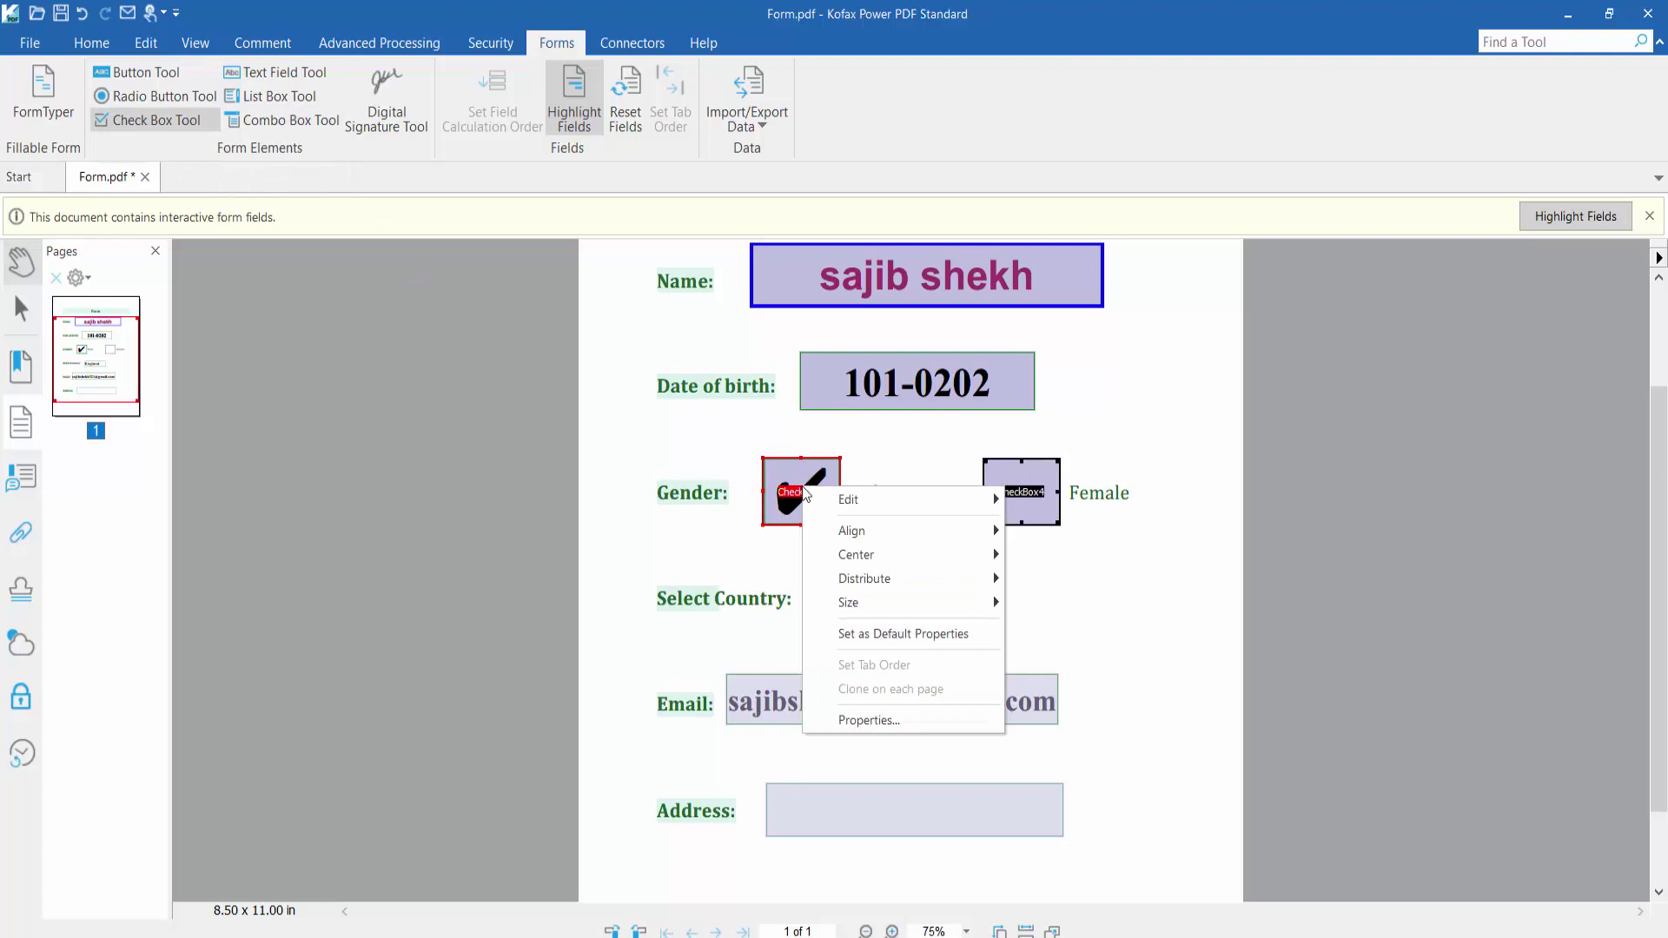
pyautogui.click(856, 716)
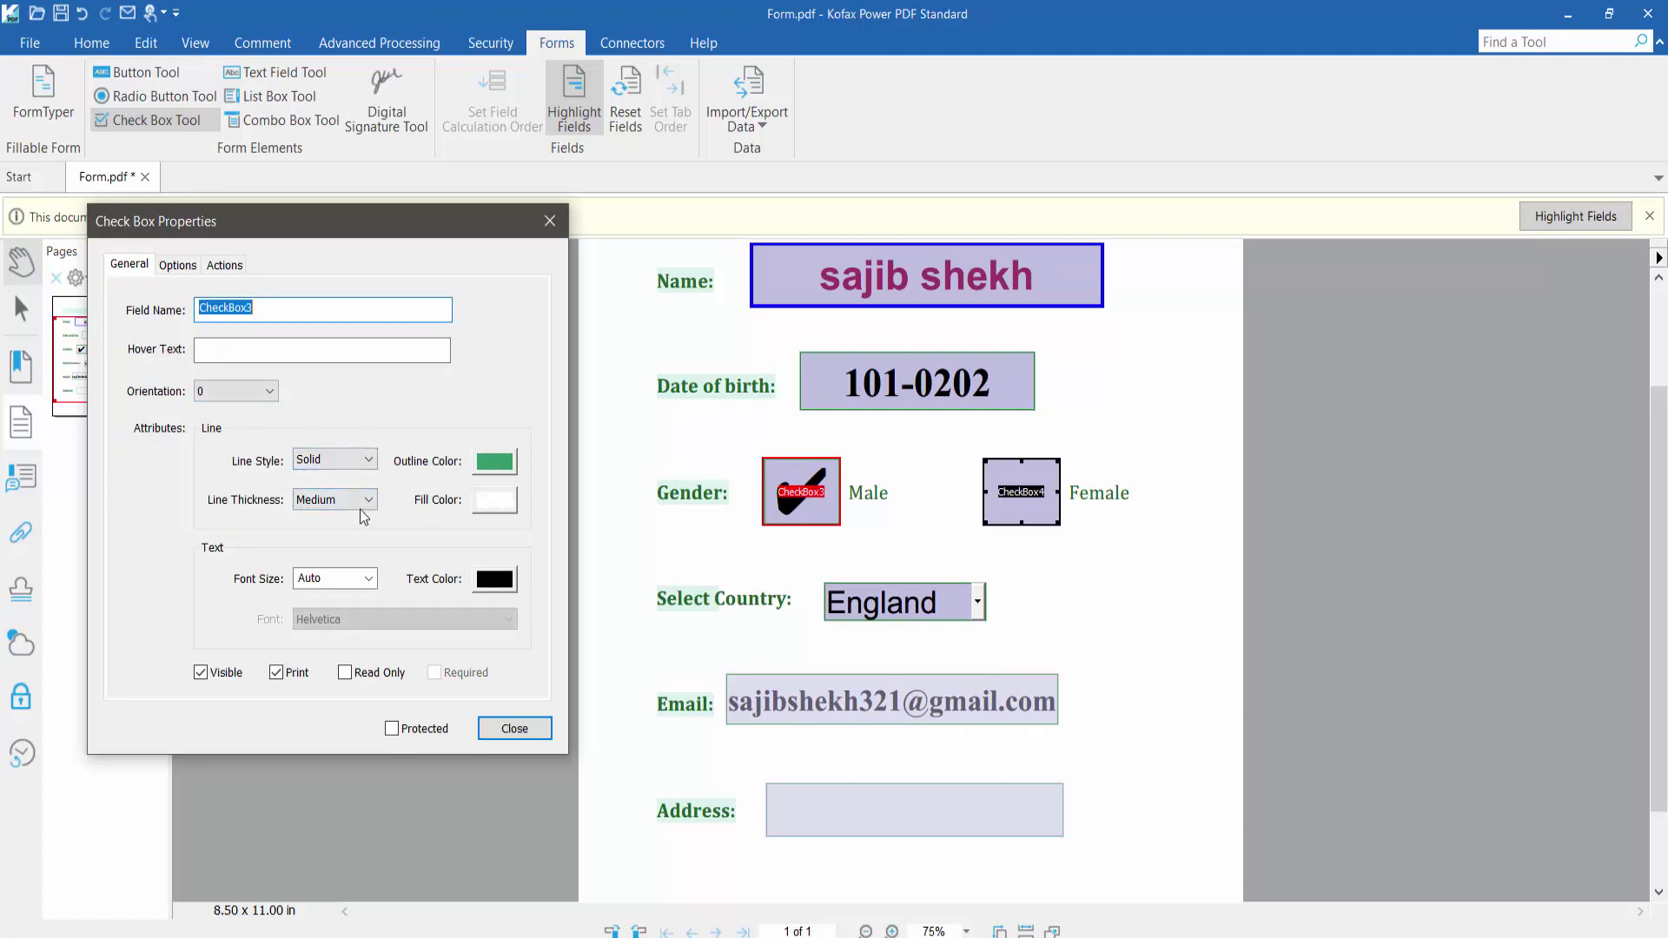
pyautogui.click(178, 266)
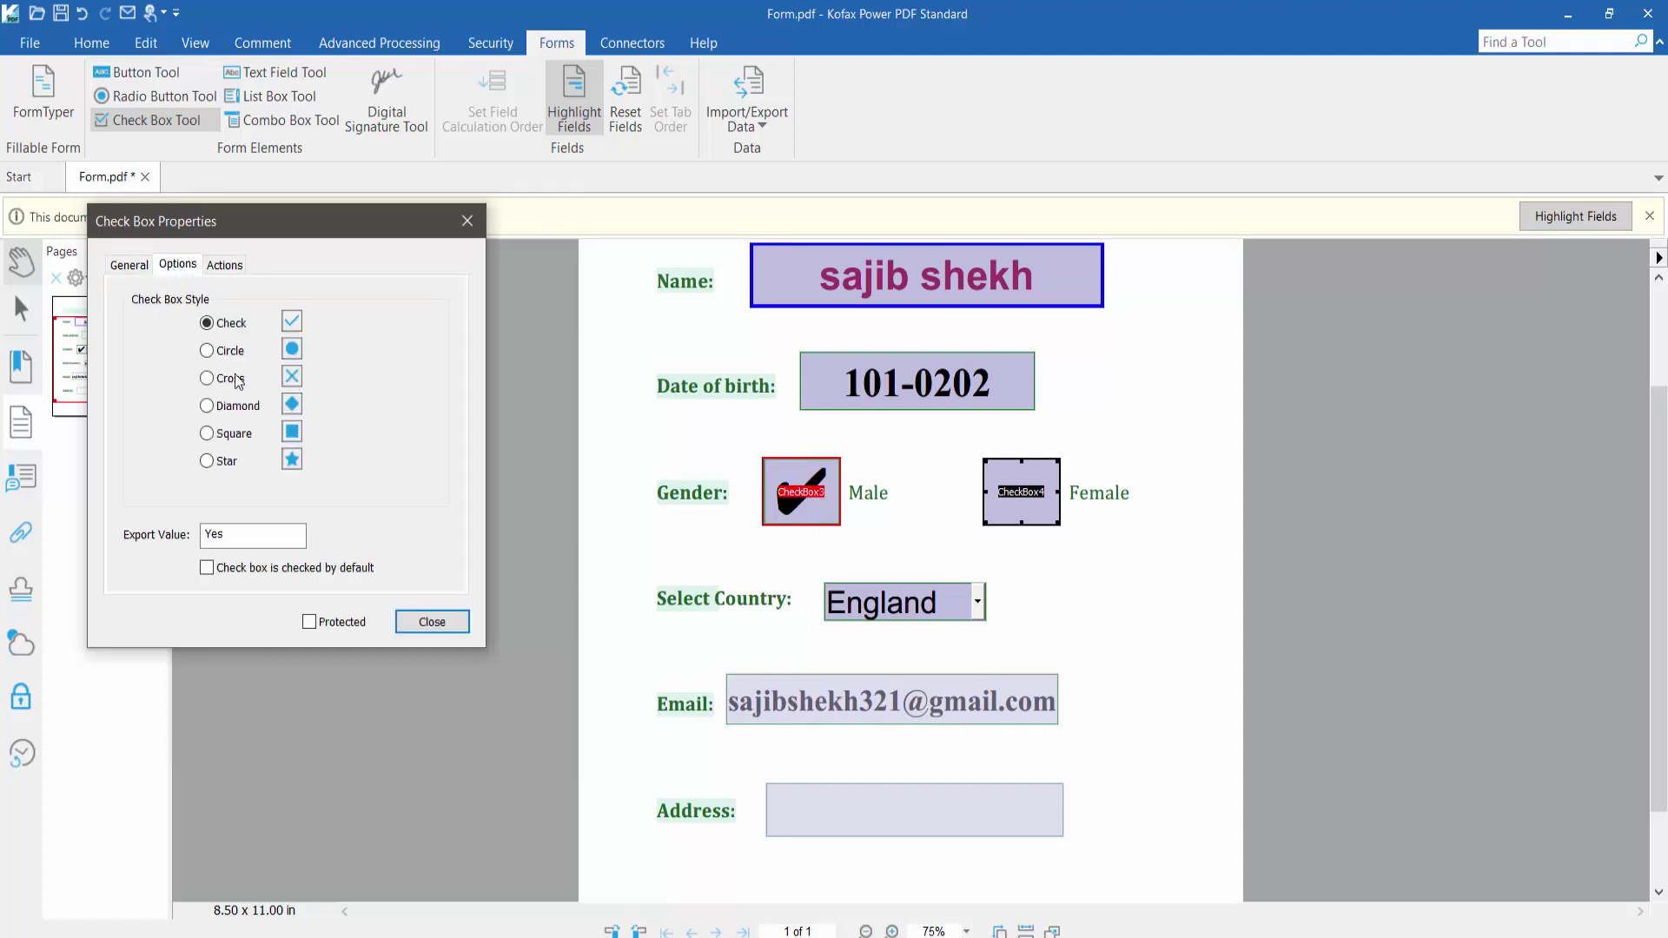
pyautogui.click(207, 351)
pyautogui.click(209, 381)
pyautogui.click(206, 351)
pyautogui.click(132, 266)
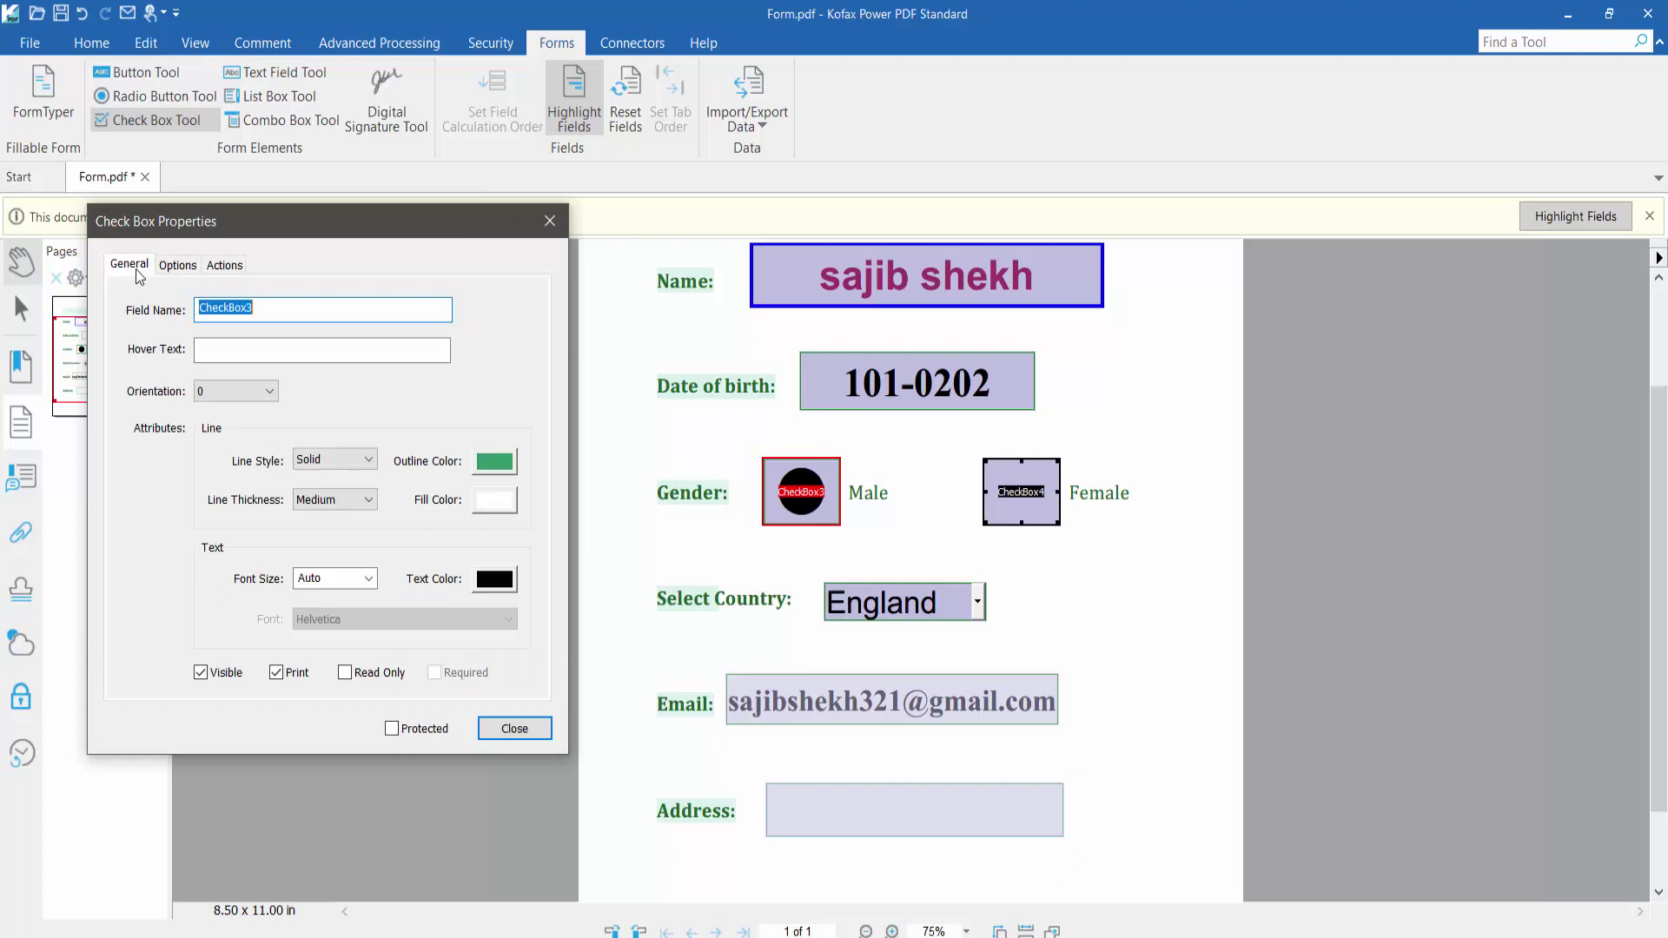
pyautogui.click(494, 580)
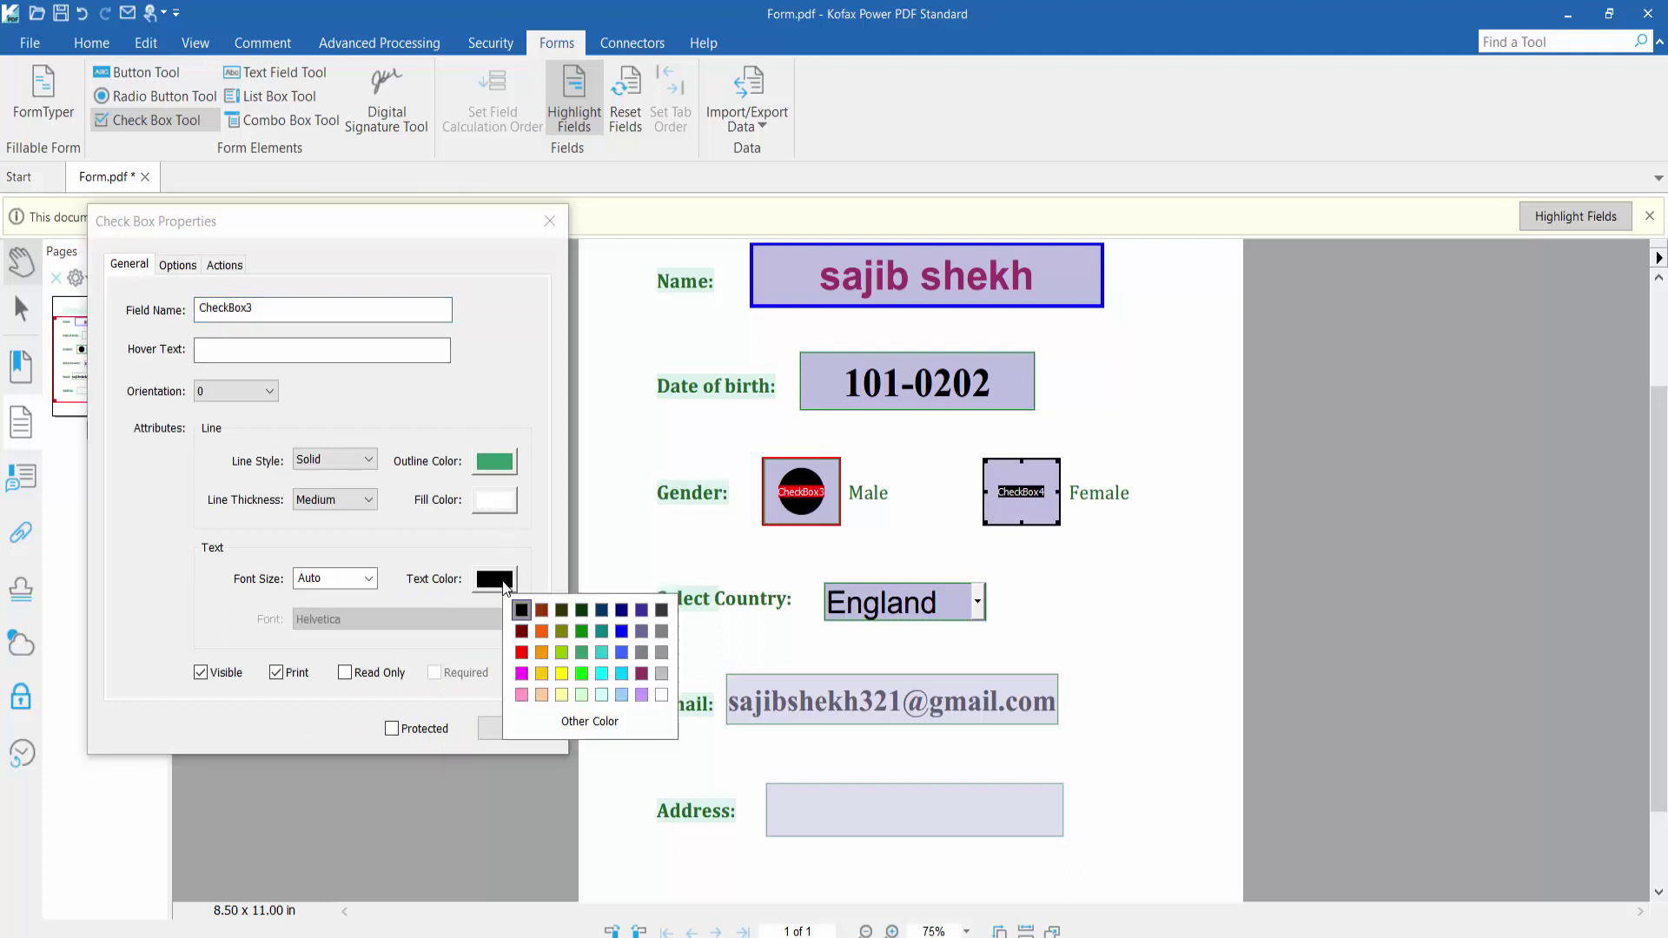
pyautogui.click(522, 653)
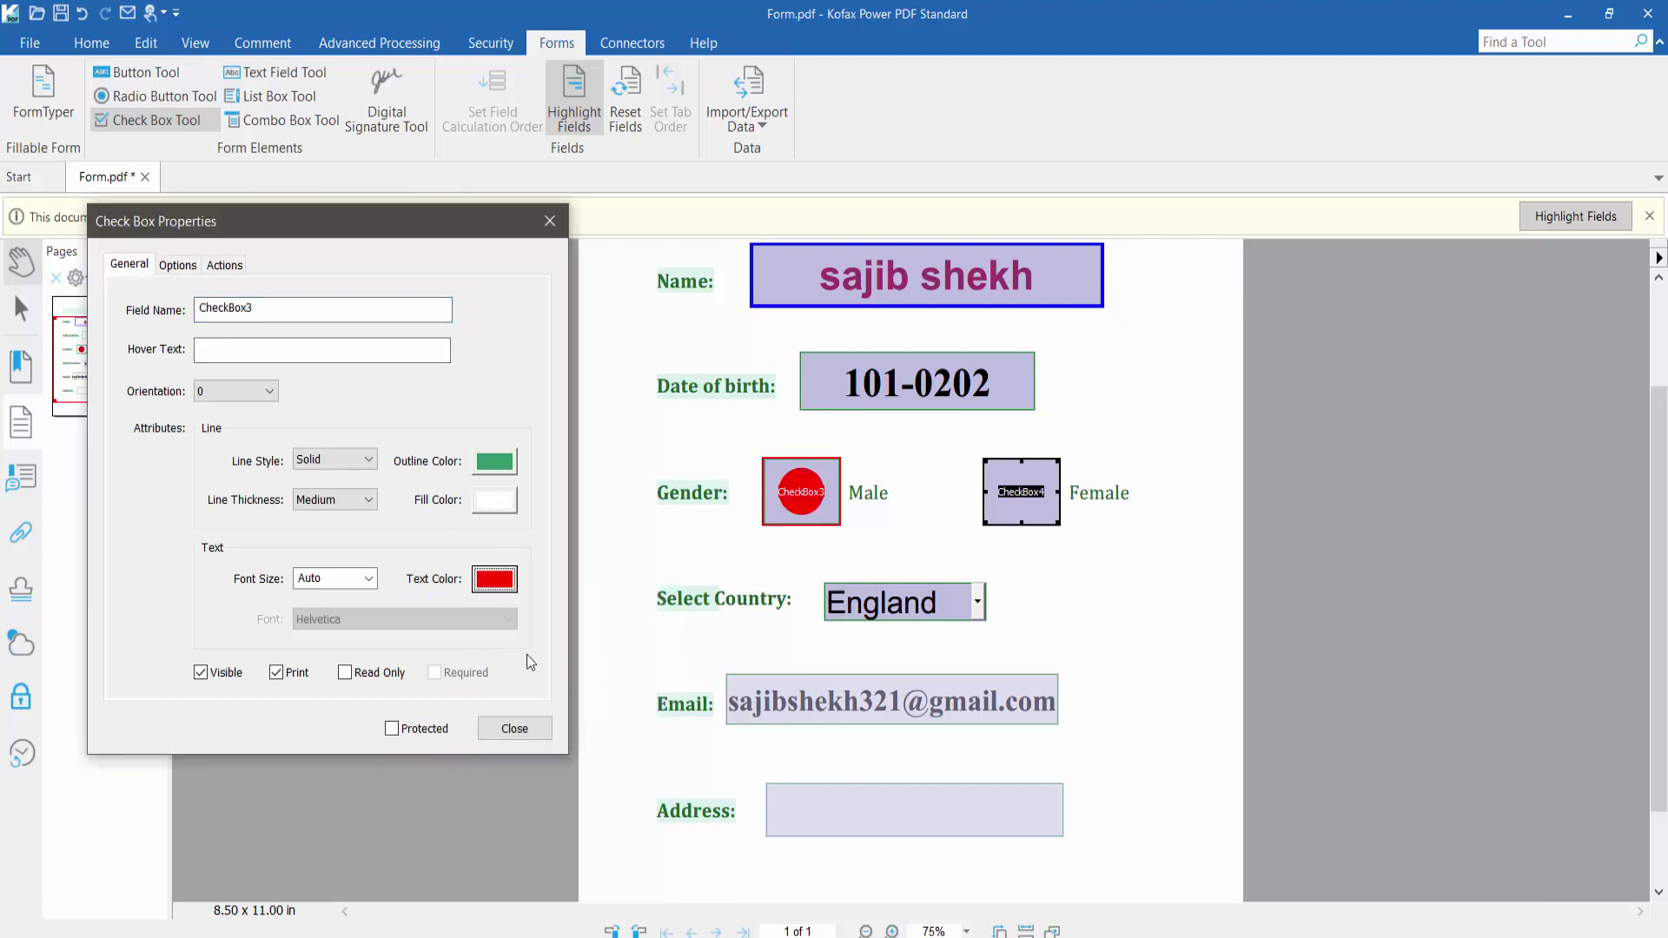
pyautogui.click(514, 729)
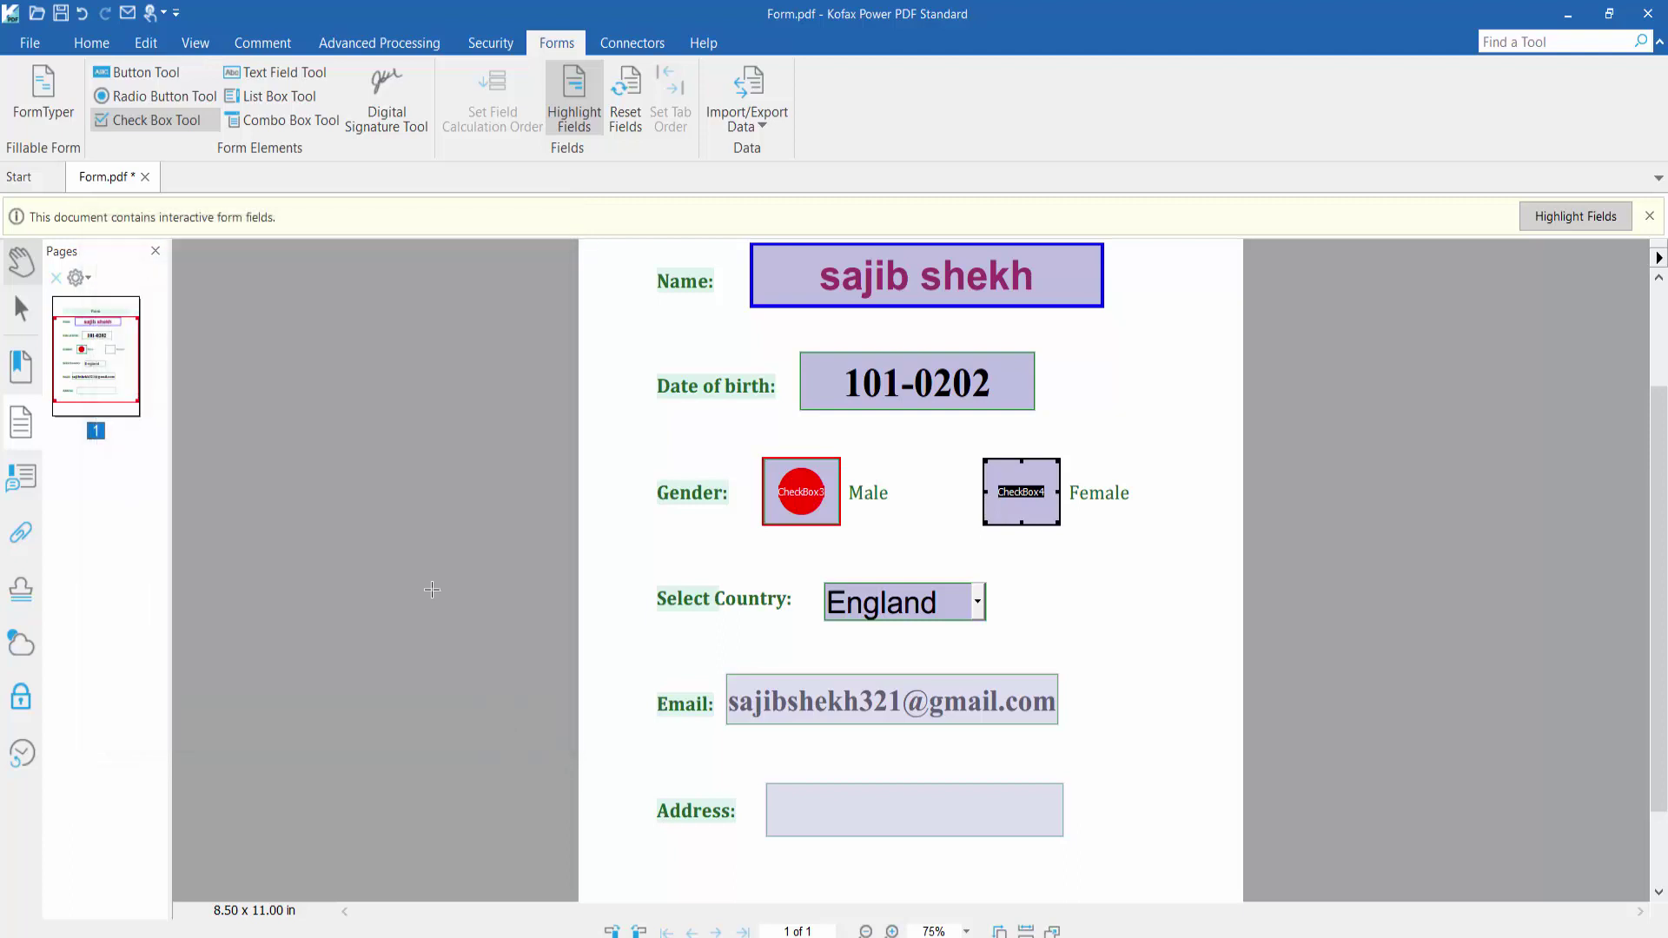
# Step: Back in the form, keep Male ticked and tick Female as well
pyautogui.click(23, 263)
pyautogui.click(798, 507)
pyautogui.click(801, 504)
pyautogui.click(988, 502)
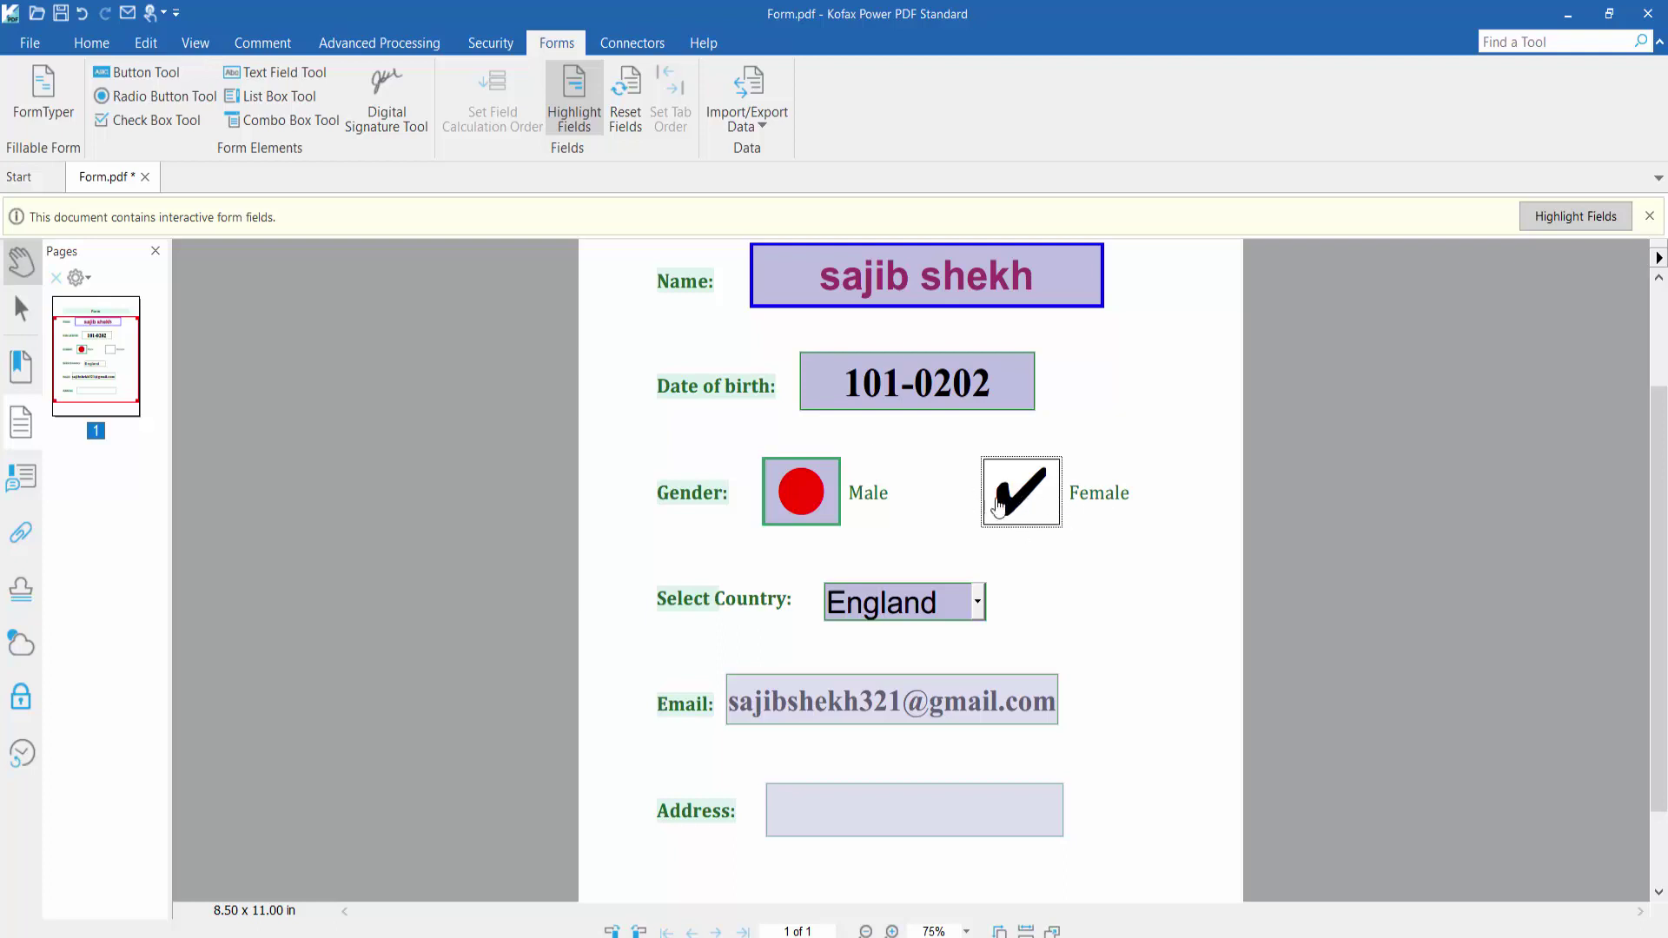
pyautogui.scroll(-2, 1147, 432)
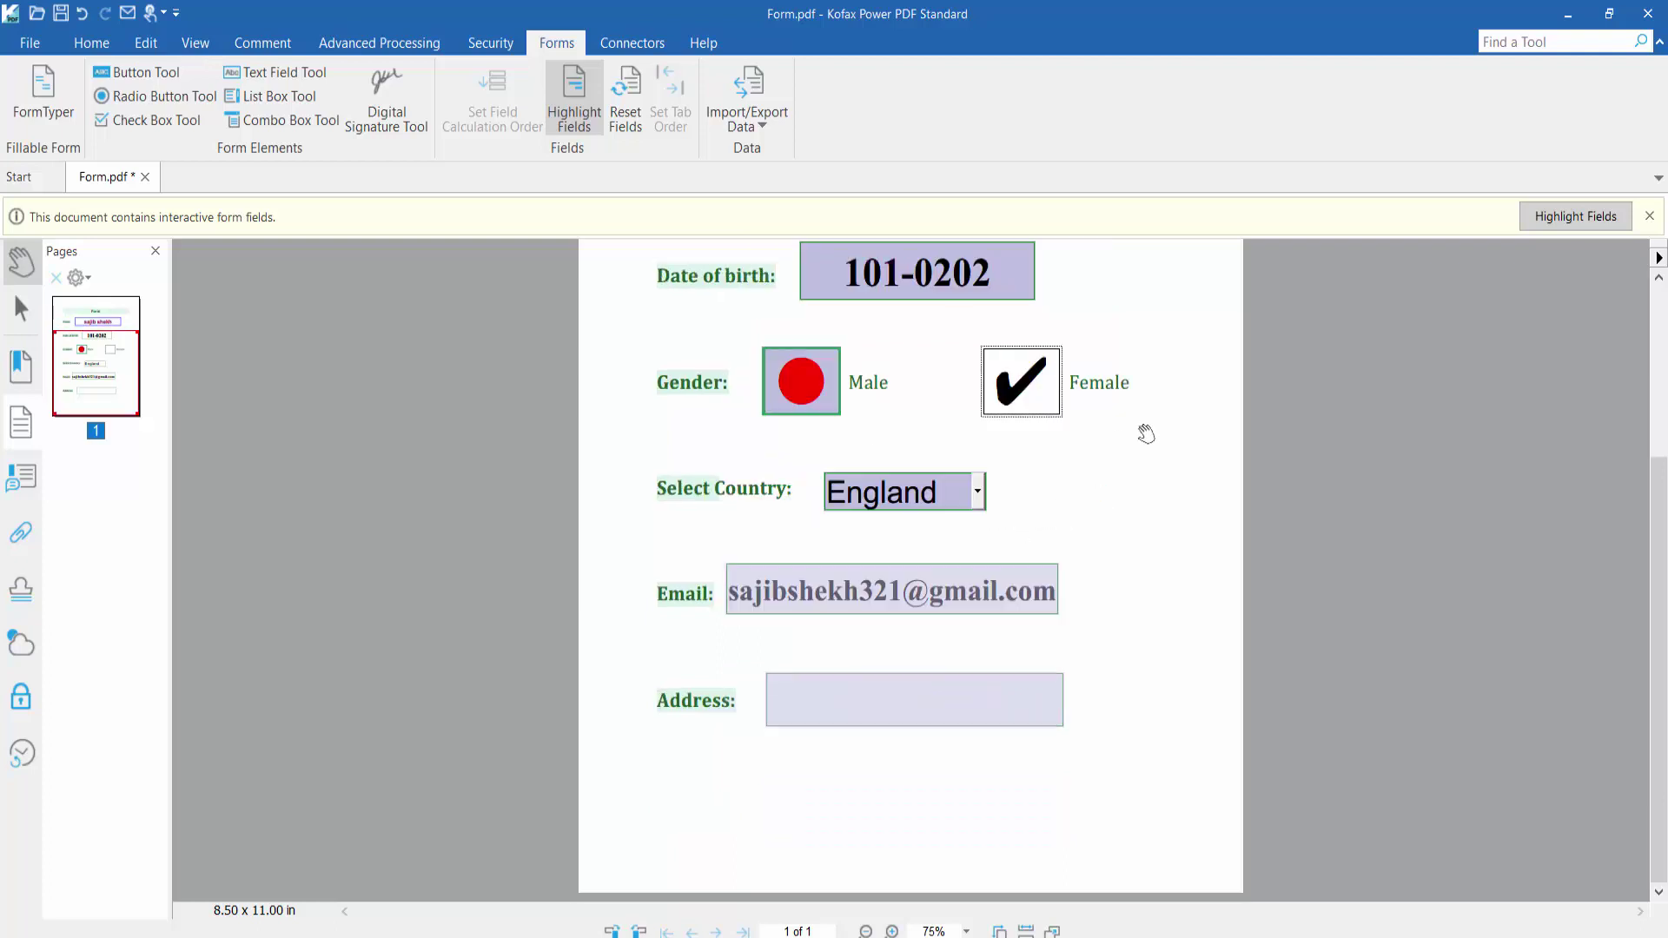
# Step: Select France in the Select Country box
pyautogui.click(976, 492)
pyautogui.click(969, 537)
pyautogui.click(979, 505)
pyautogui.click(882, 542)
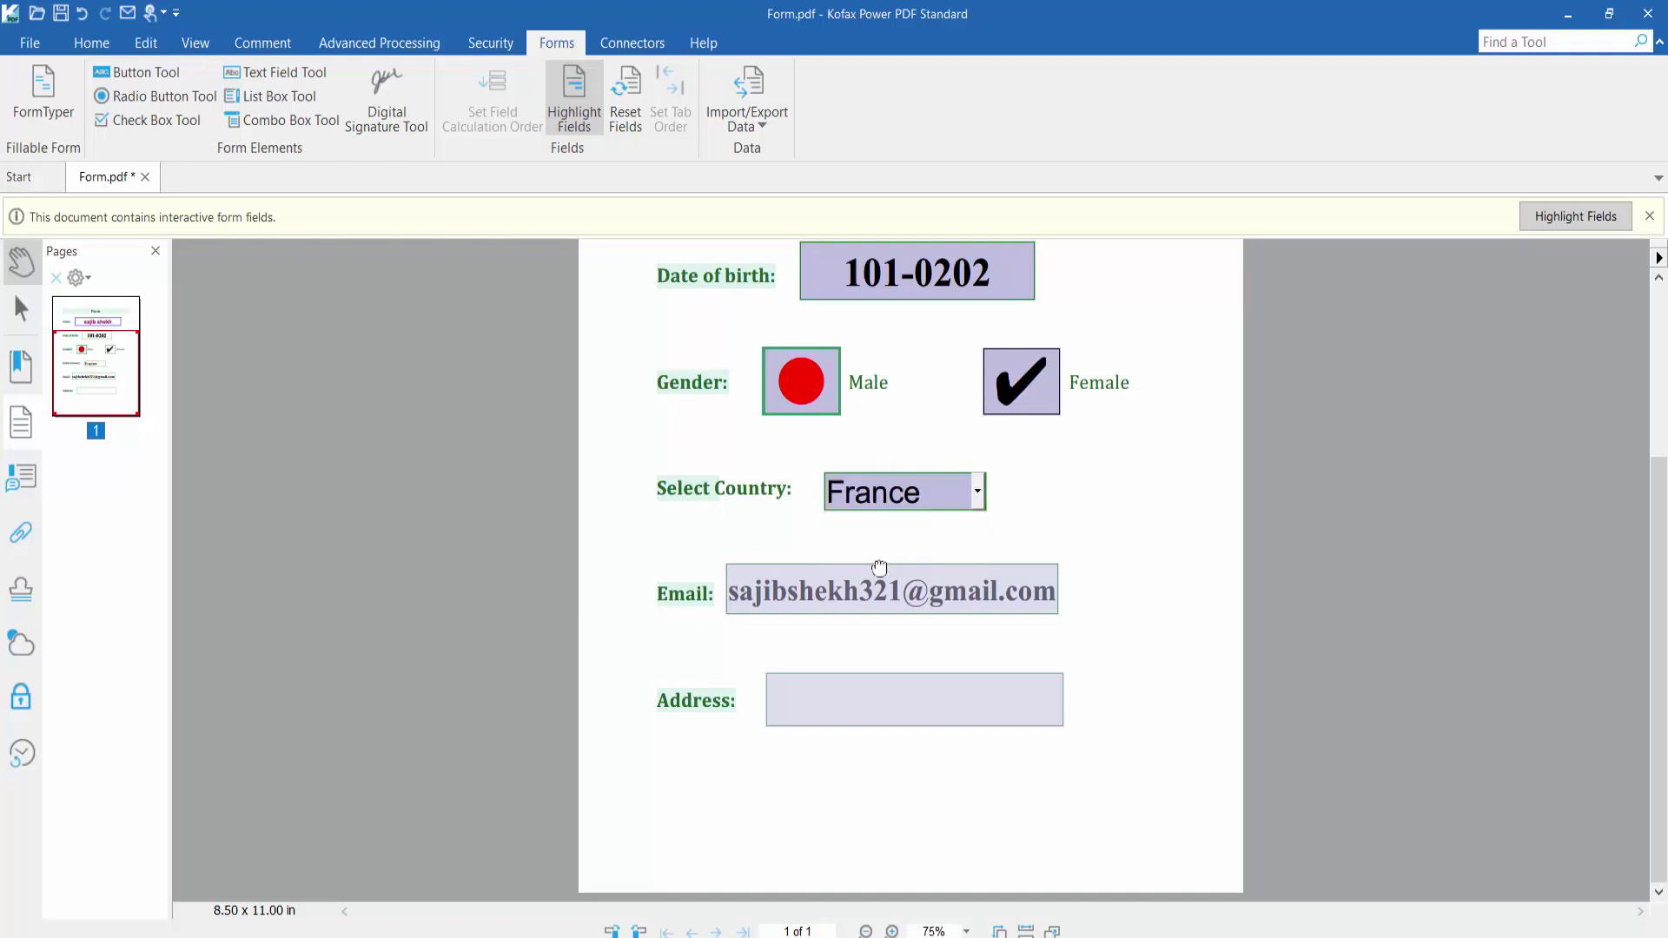
# Step: Delete France from the country list, move England up and United State of America below India
pyautogui.click(280, 120)
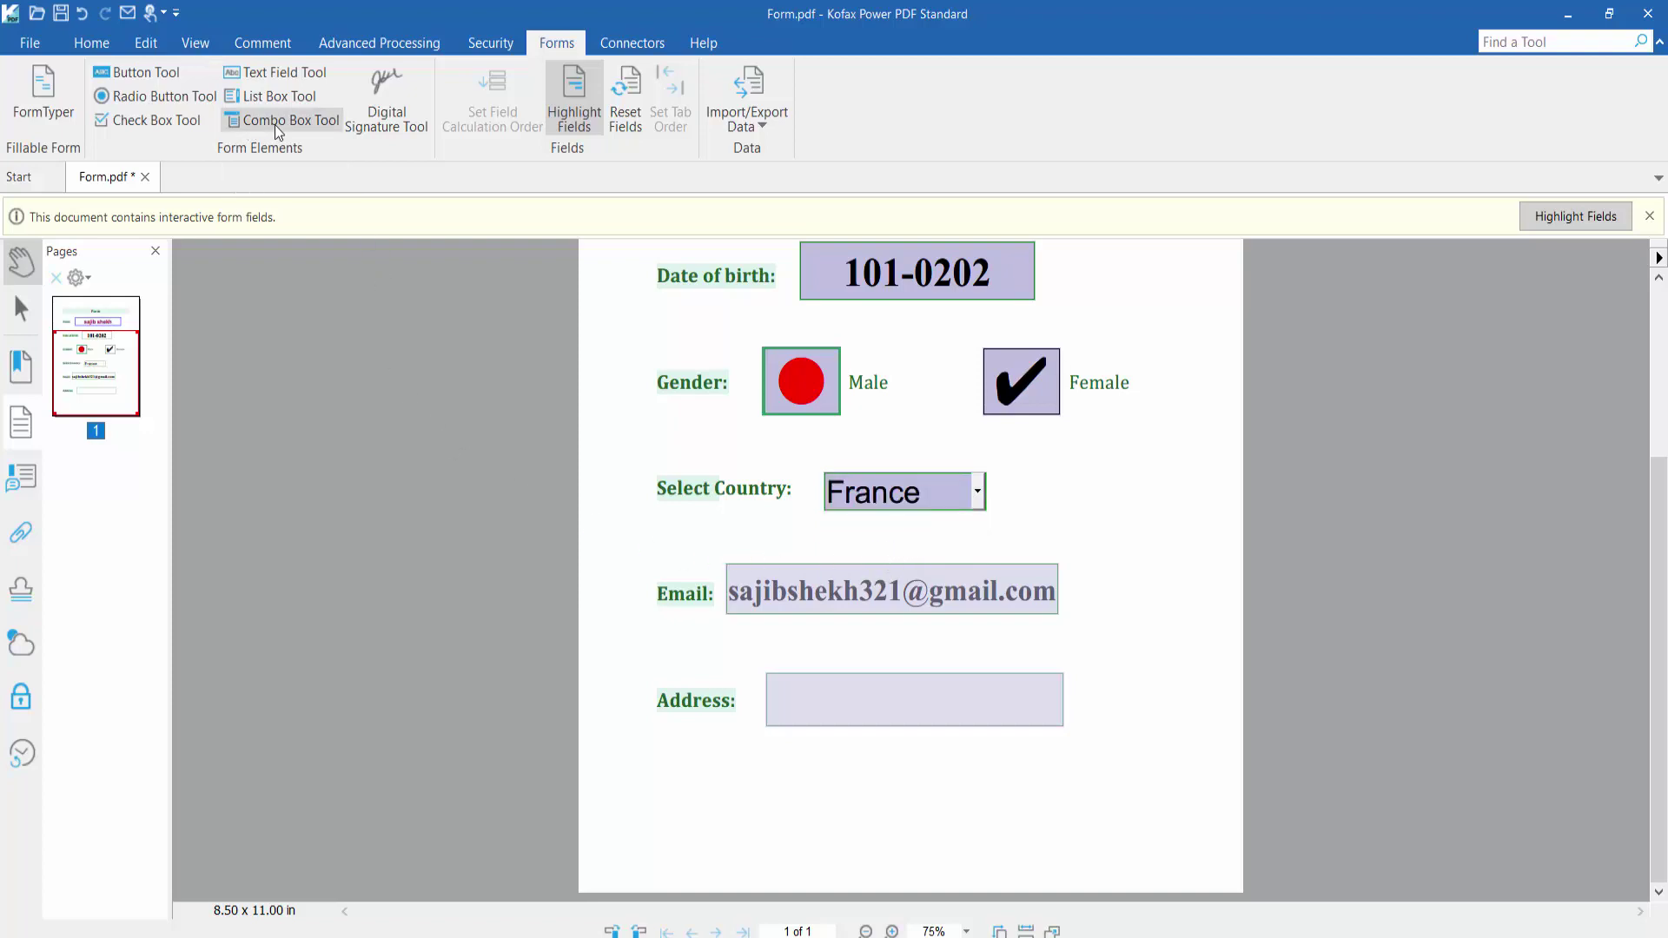
pyautogui.rightClick(864, 493)
pyautogui.click(919, 733)
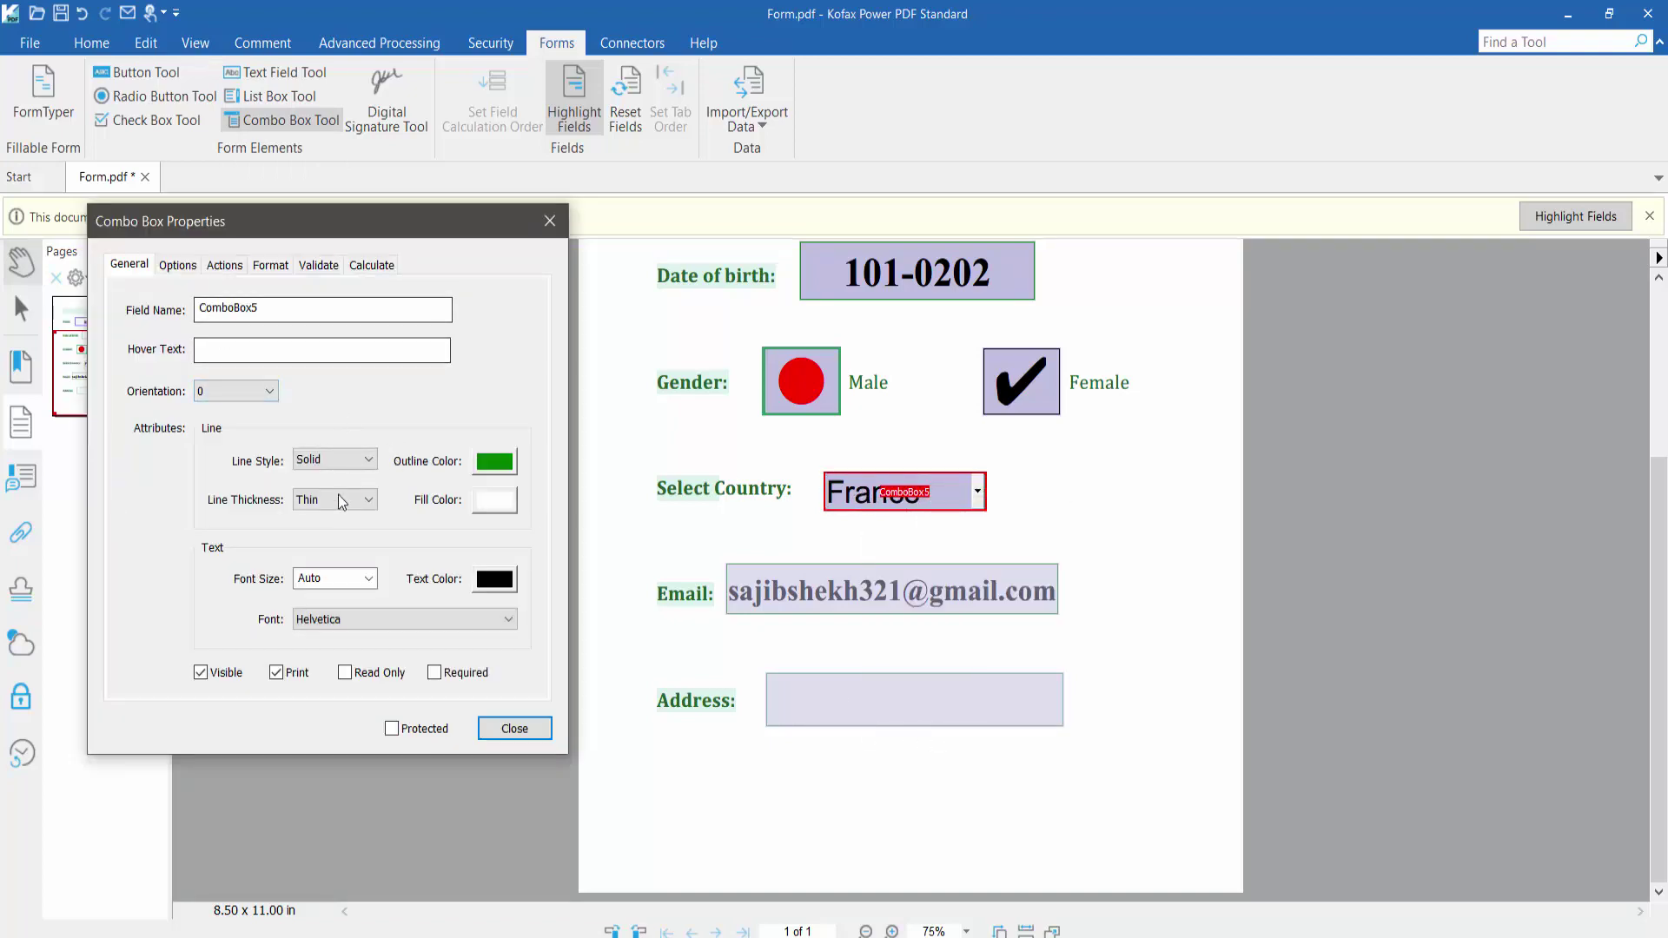
pyautogui.click(181, 265)
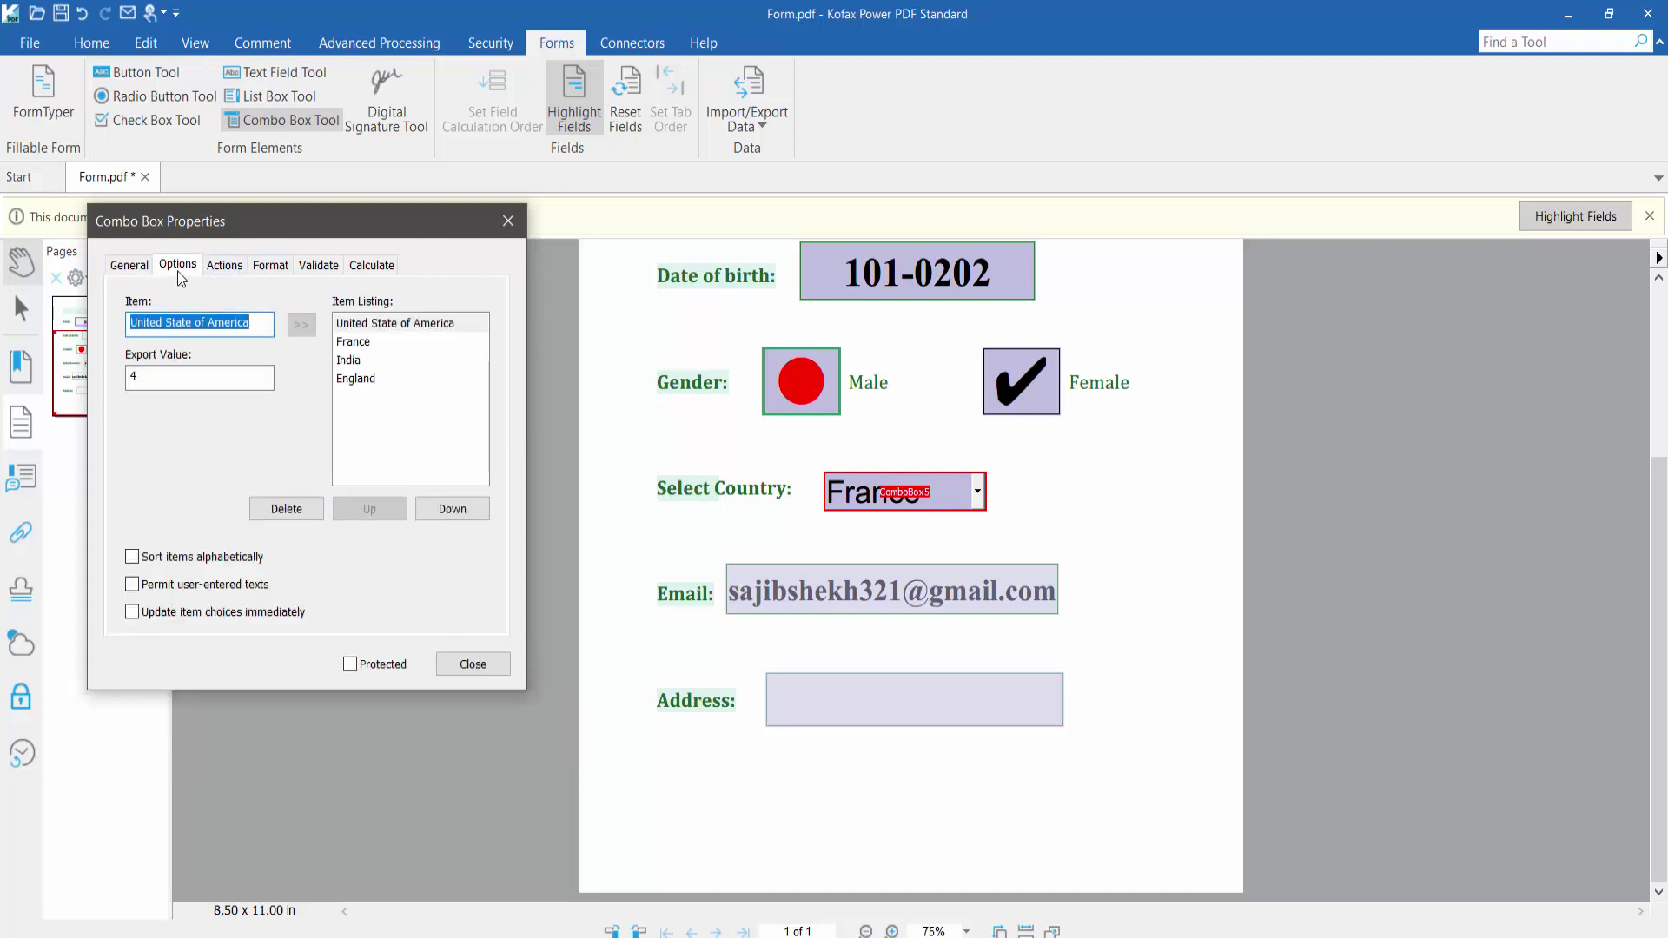
pyautogui.click(358, 343)
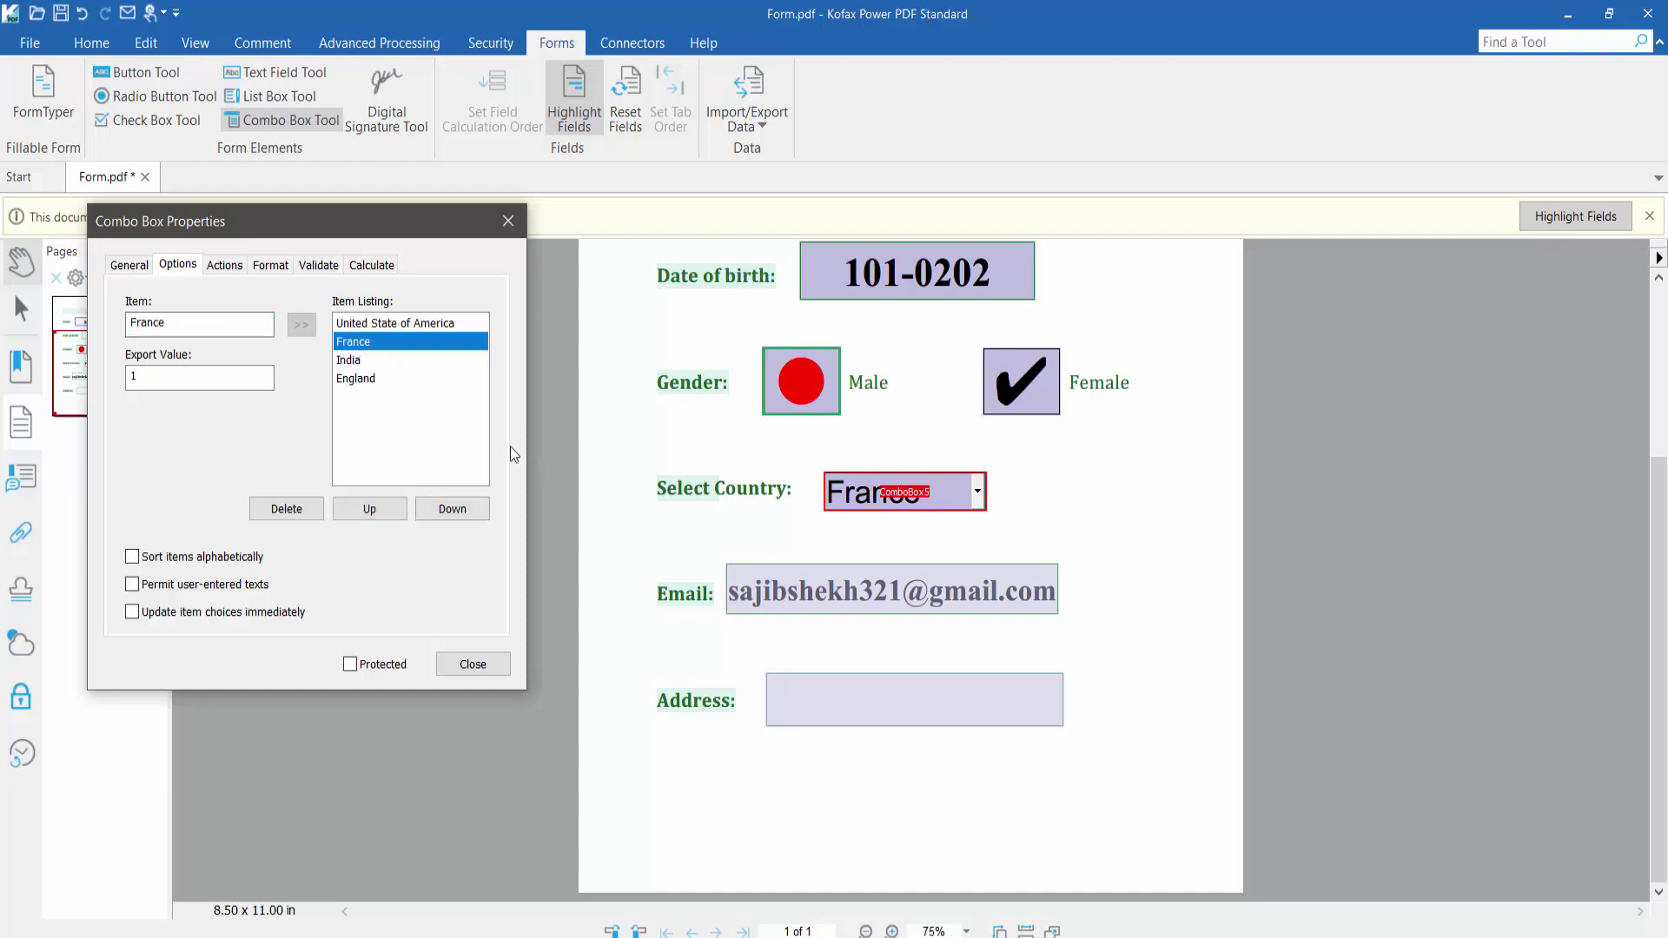
pyautogui.click(289, 510)
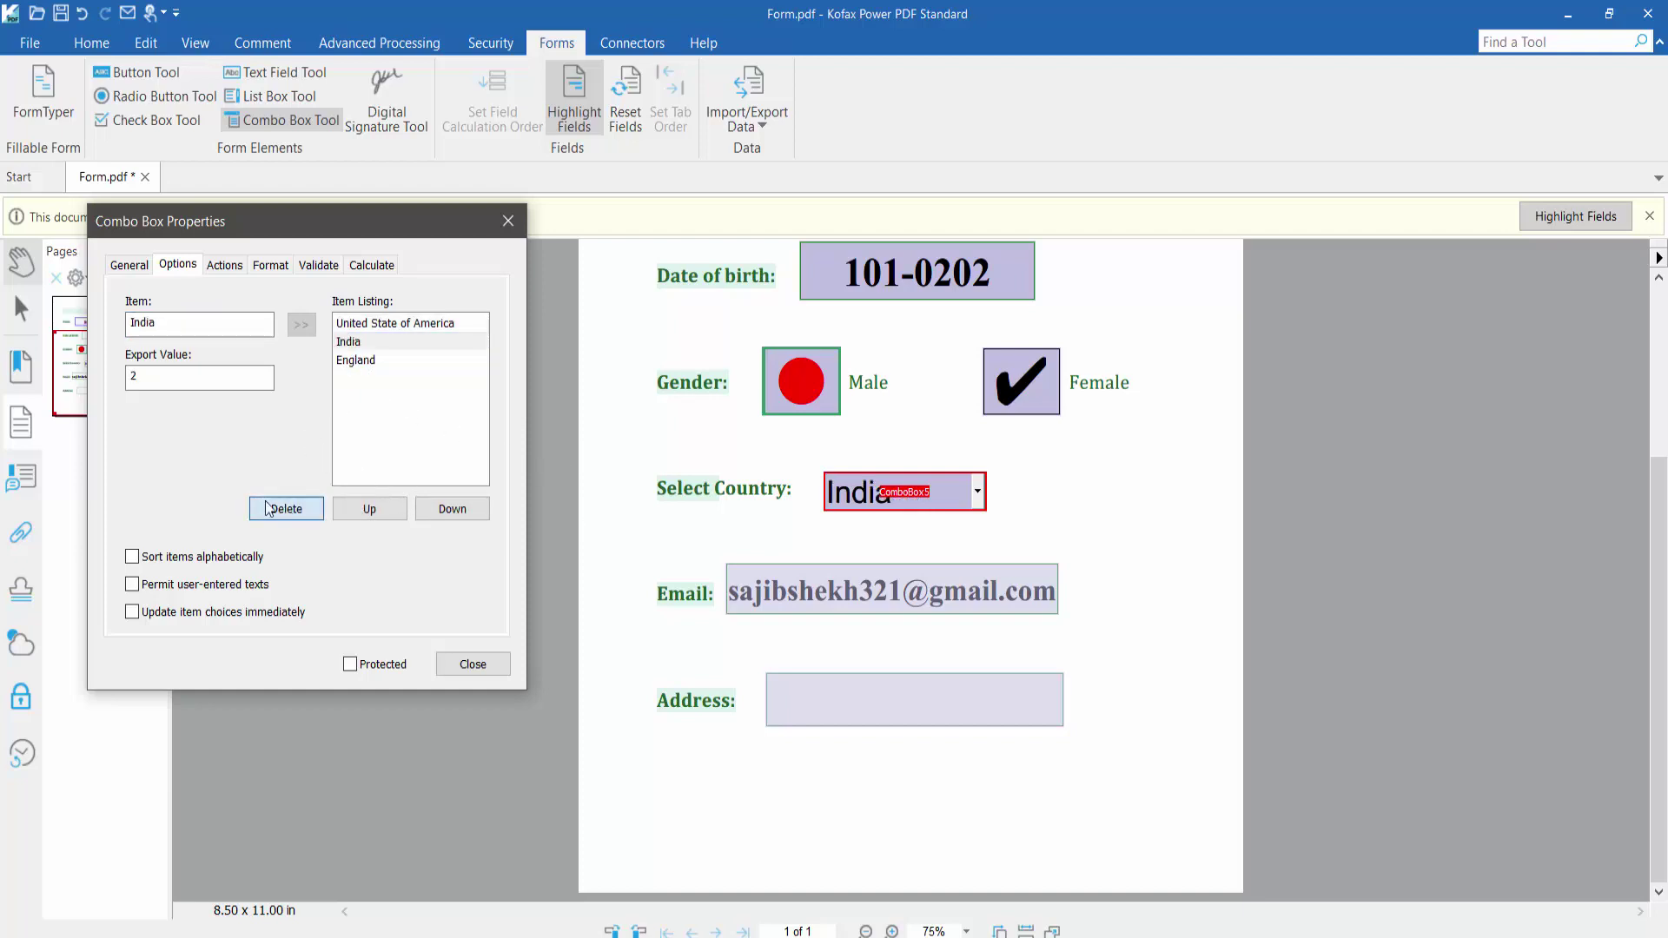
pyautogui.click(358, 361)
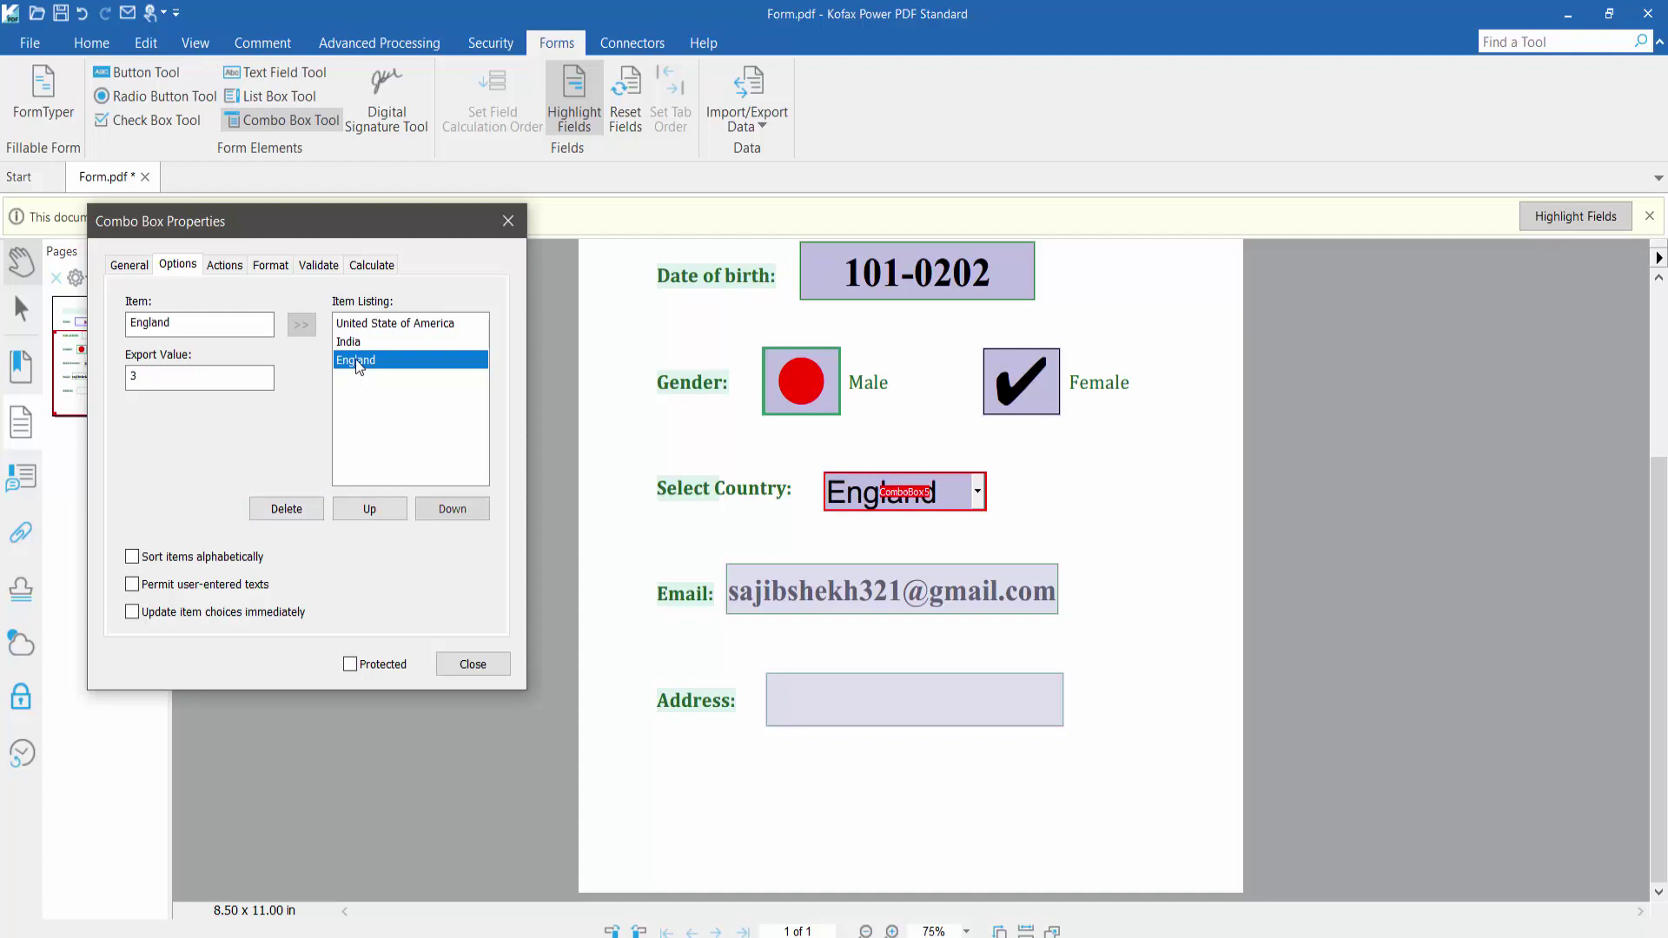
pyautogui.click(375, 509)
pyautogui.click(376, 509)
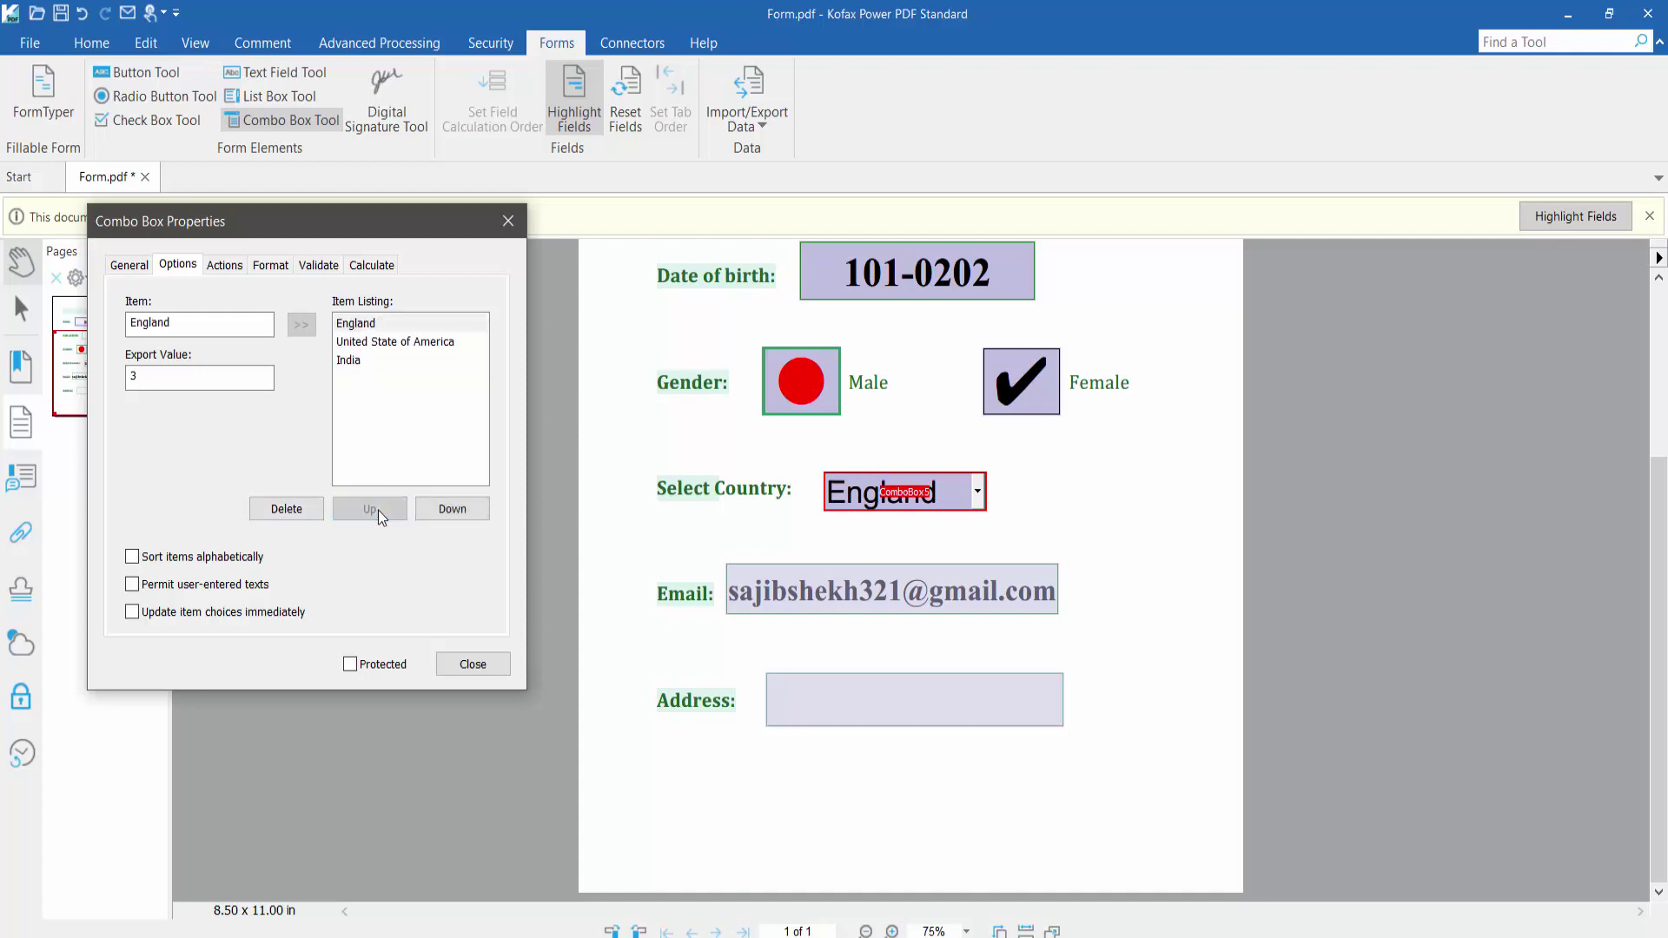
pyautogui.click(387, 341)
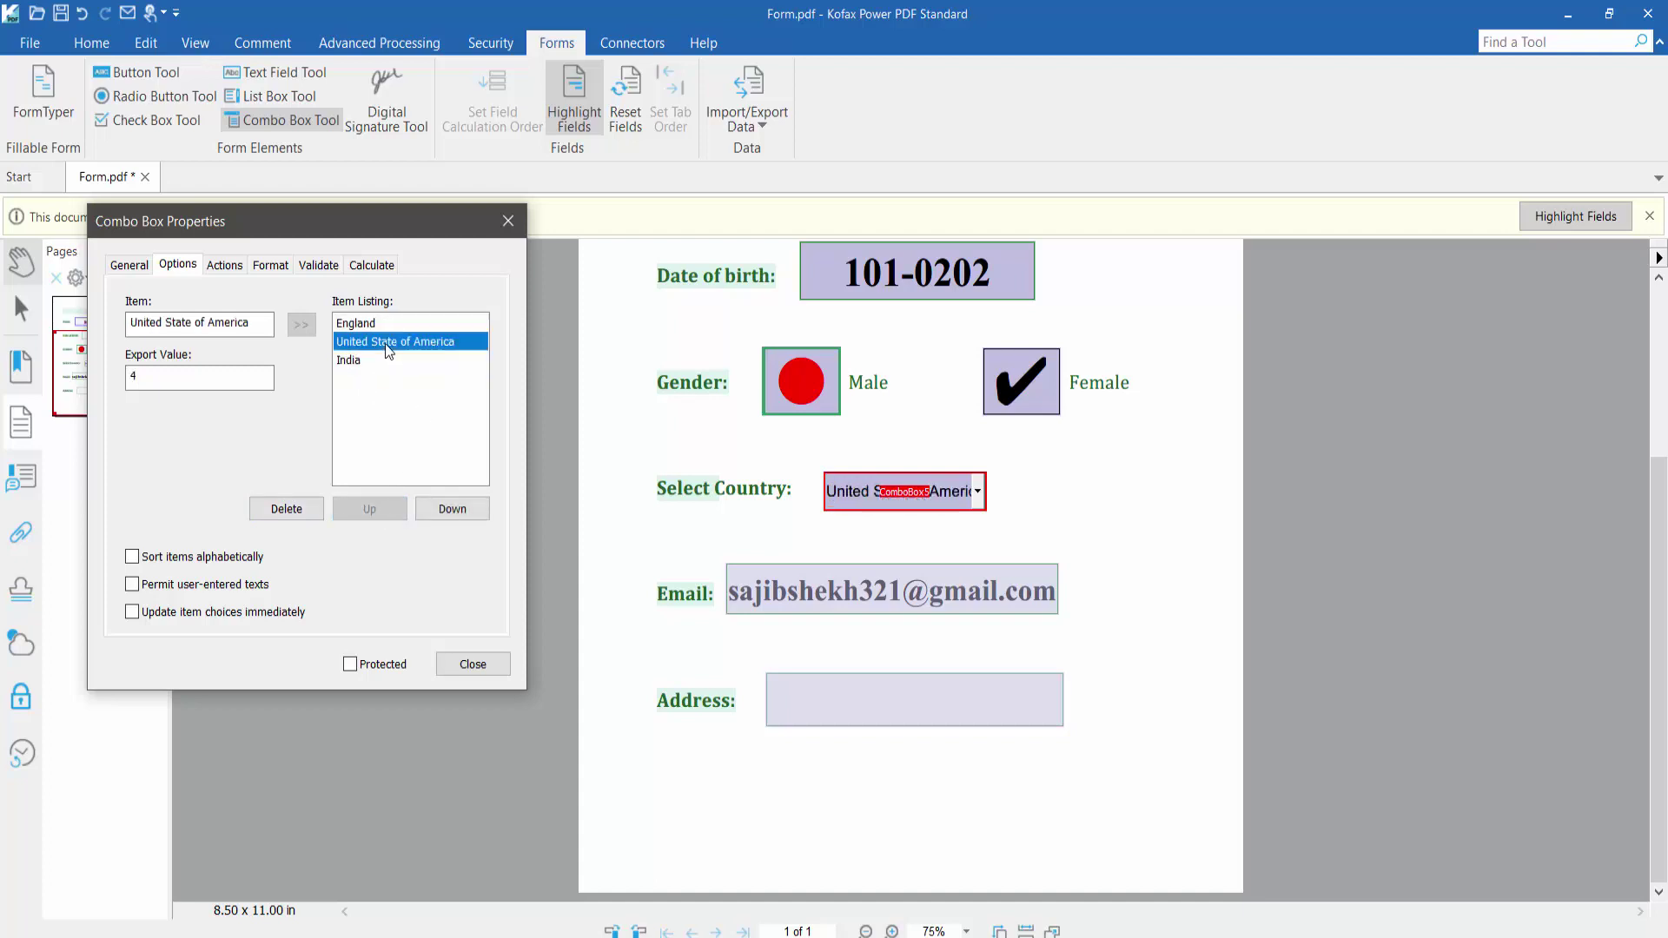
pyautogui.click(454, 511)
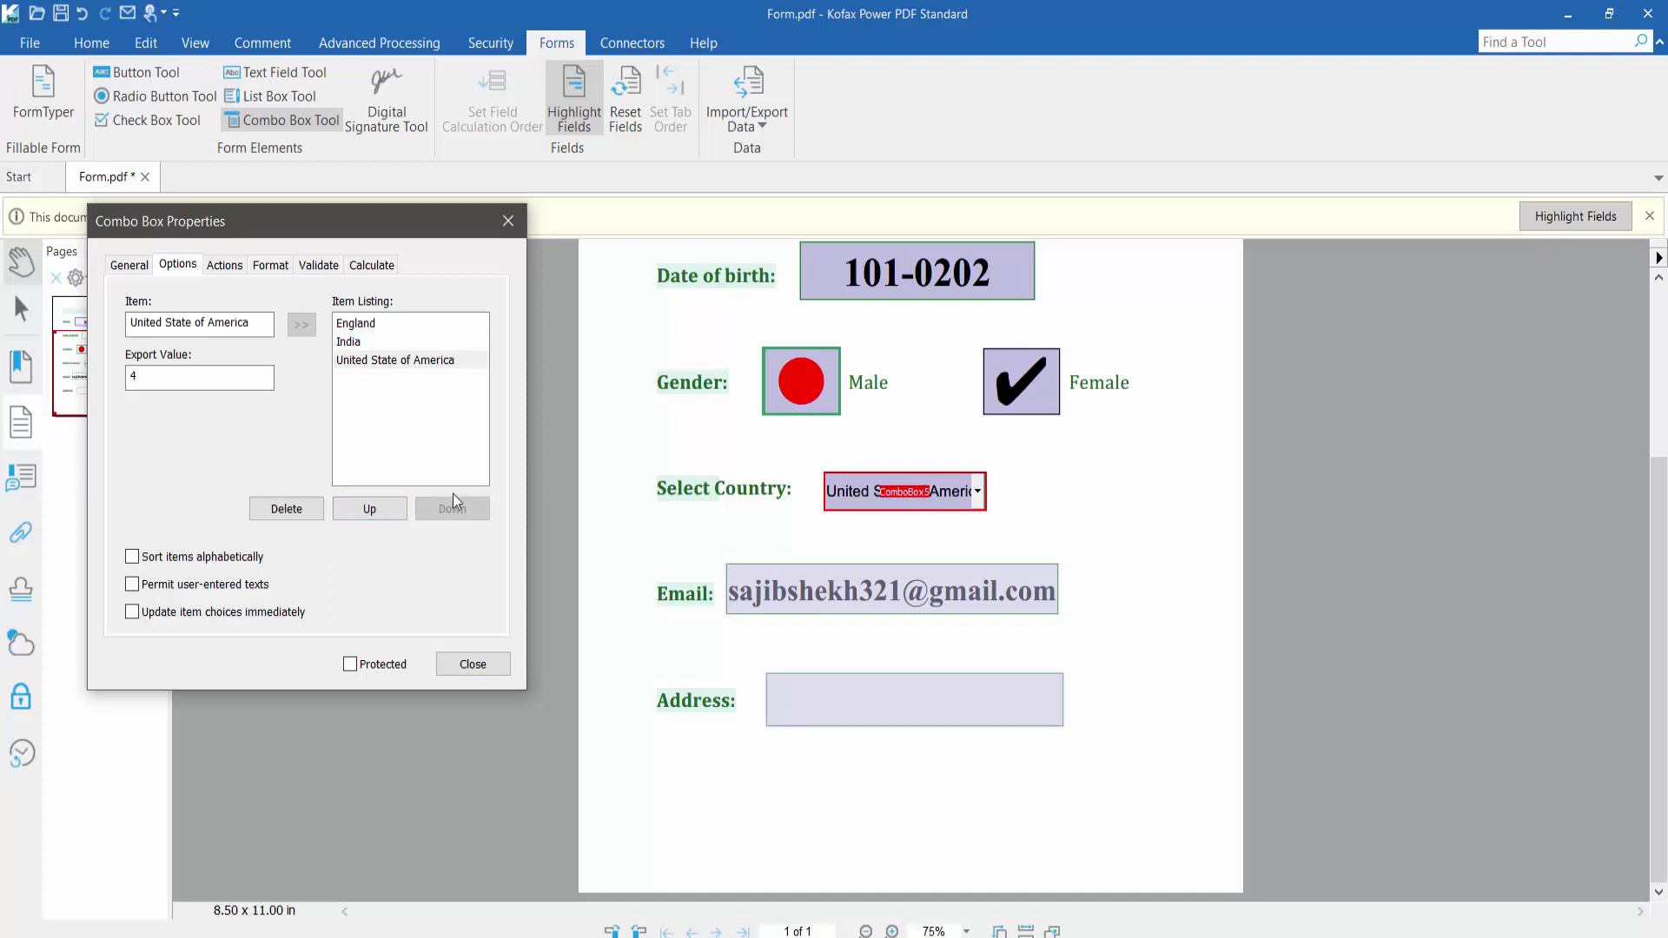
# Step: Give the country combo box green text and a thick border, then check its list
pyautogui.click(130, 265)
pyautogui.click(507, 584)
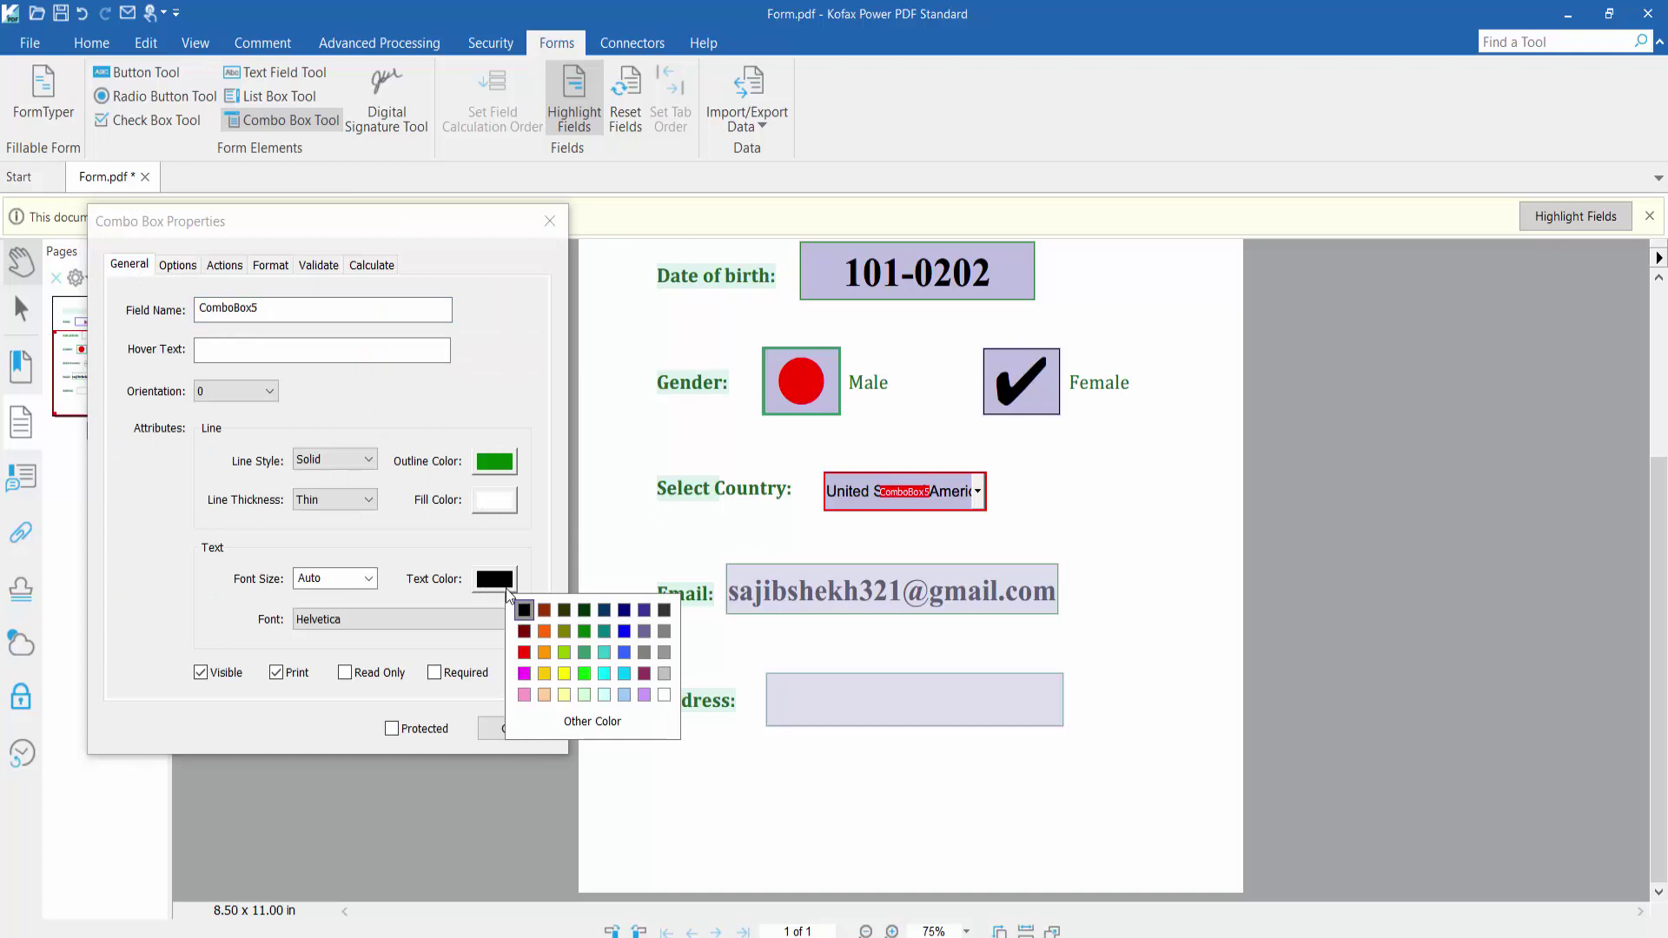
pyautogui.click(583, 634)
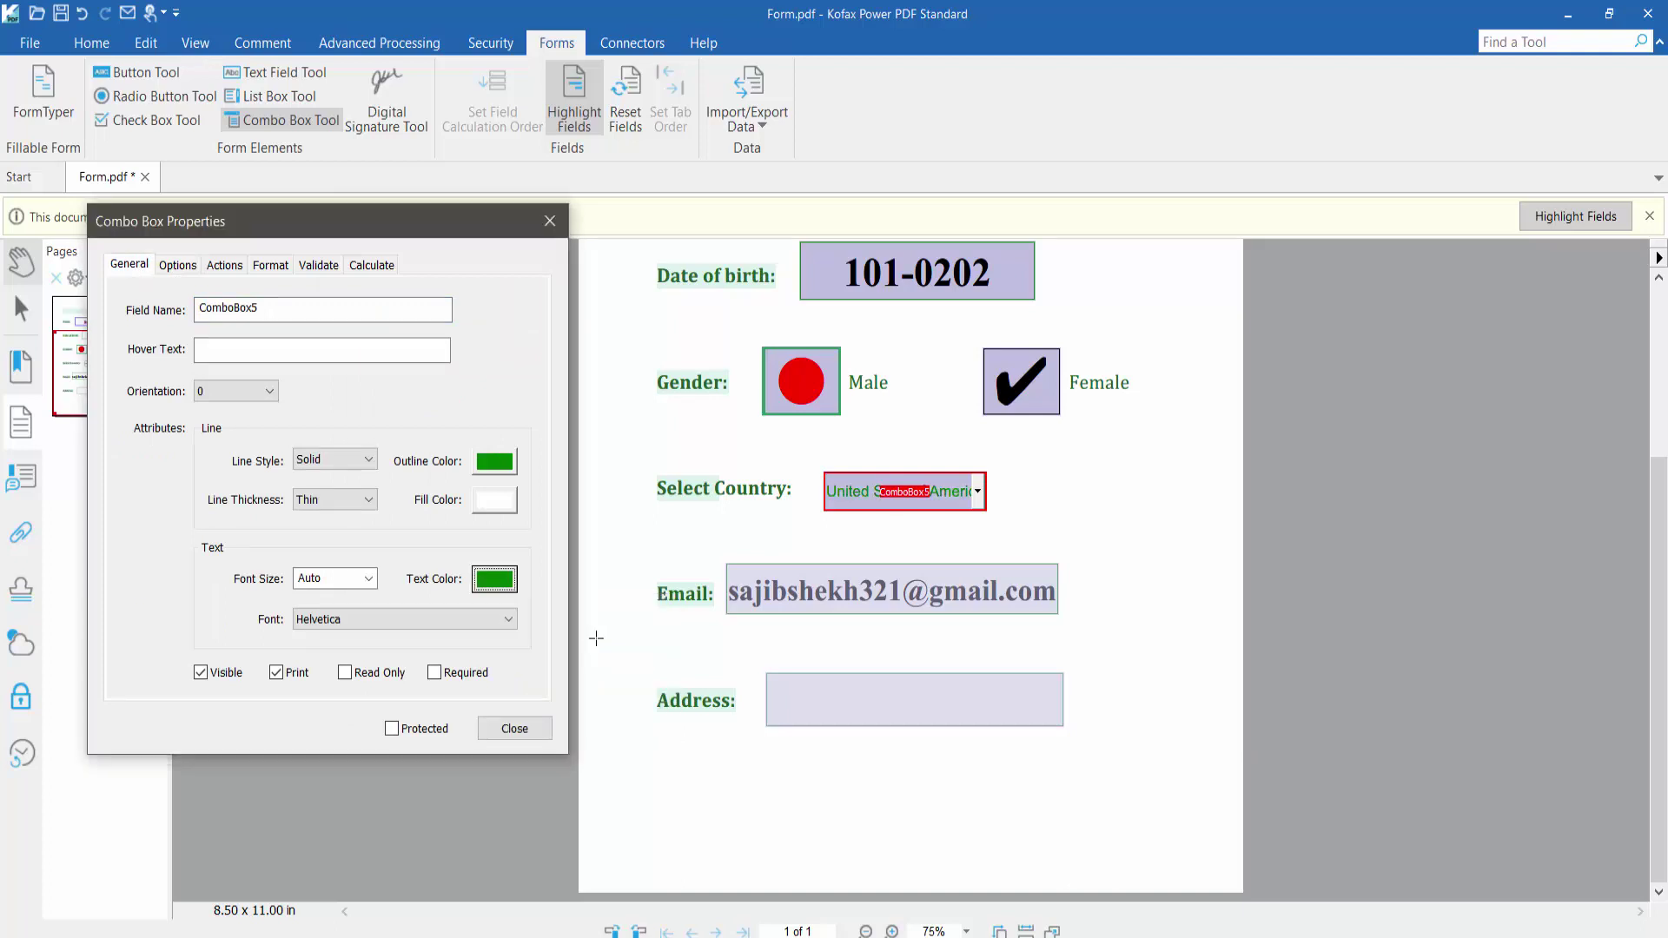
pyautogui.click(368, 500)
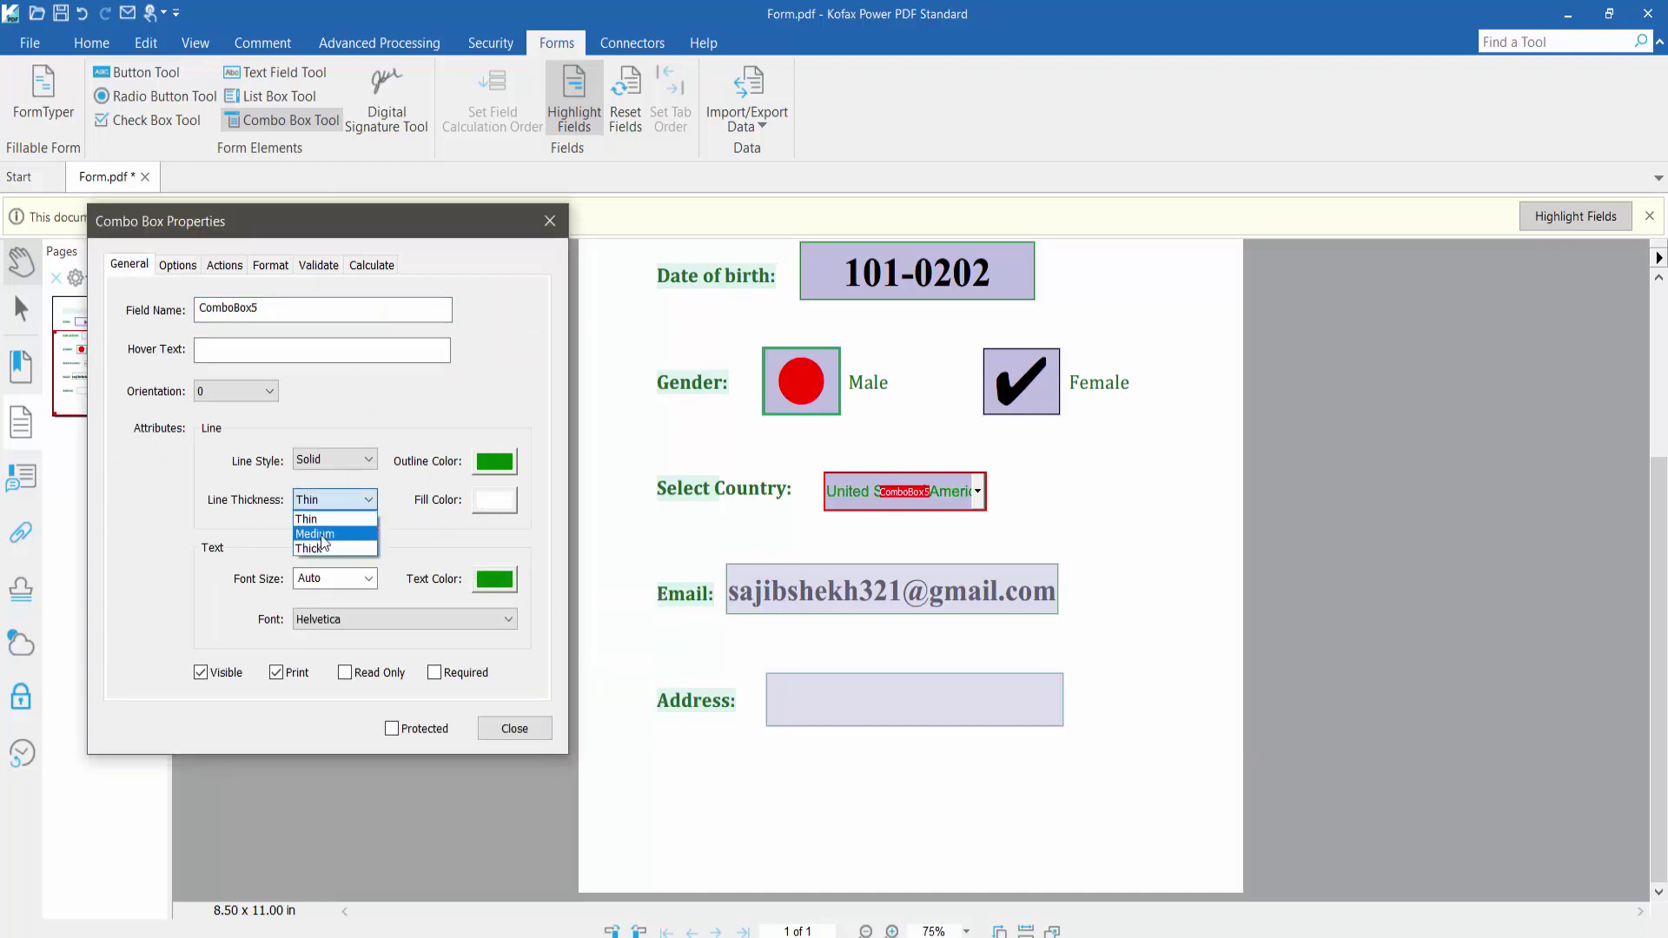
pyautogui.click(324, 551)
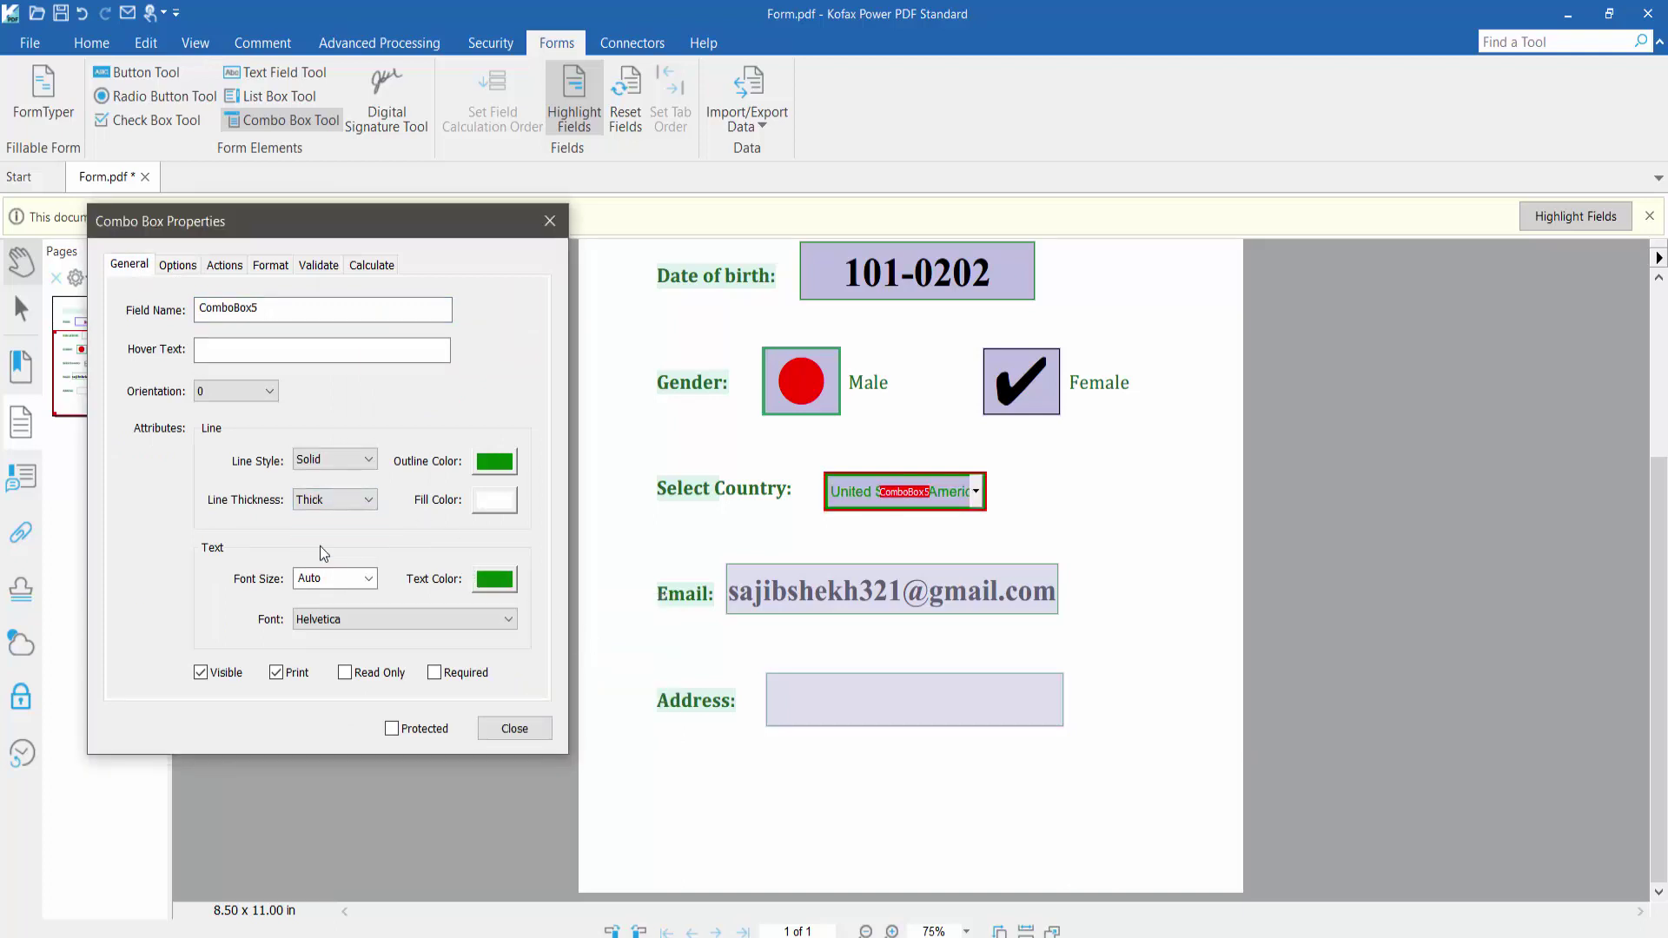
pyautogui.click(540, 735)
pyautogui.click(19, 262)
pyautogui.click(976, 492)
# Step: Choose India, then England, in Select Country, and click into the Name field
pyautogui.click(888, 536)
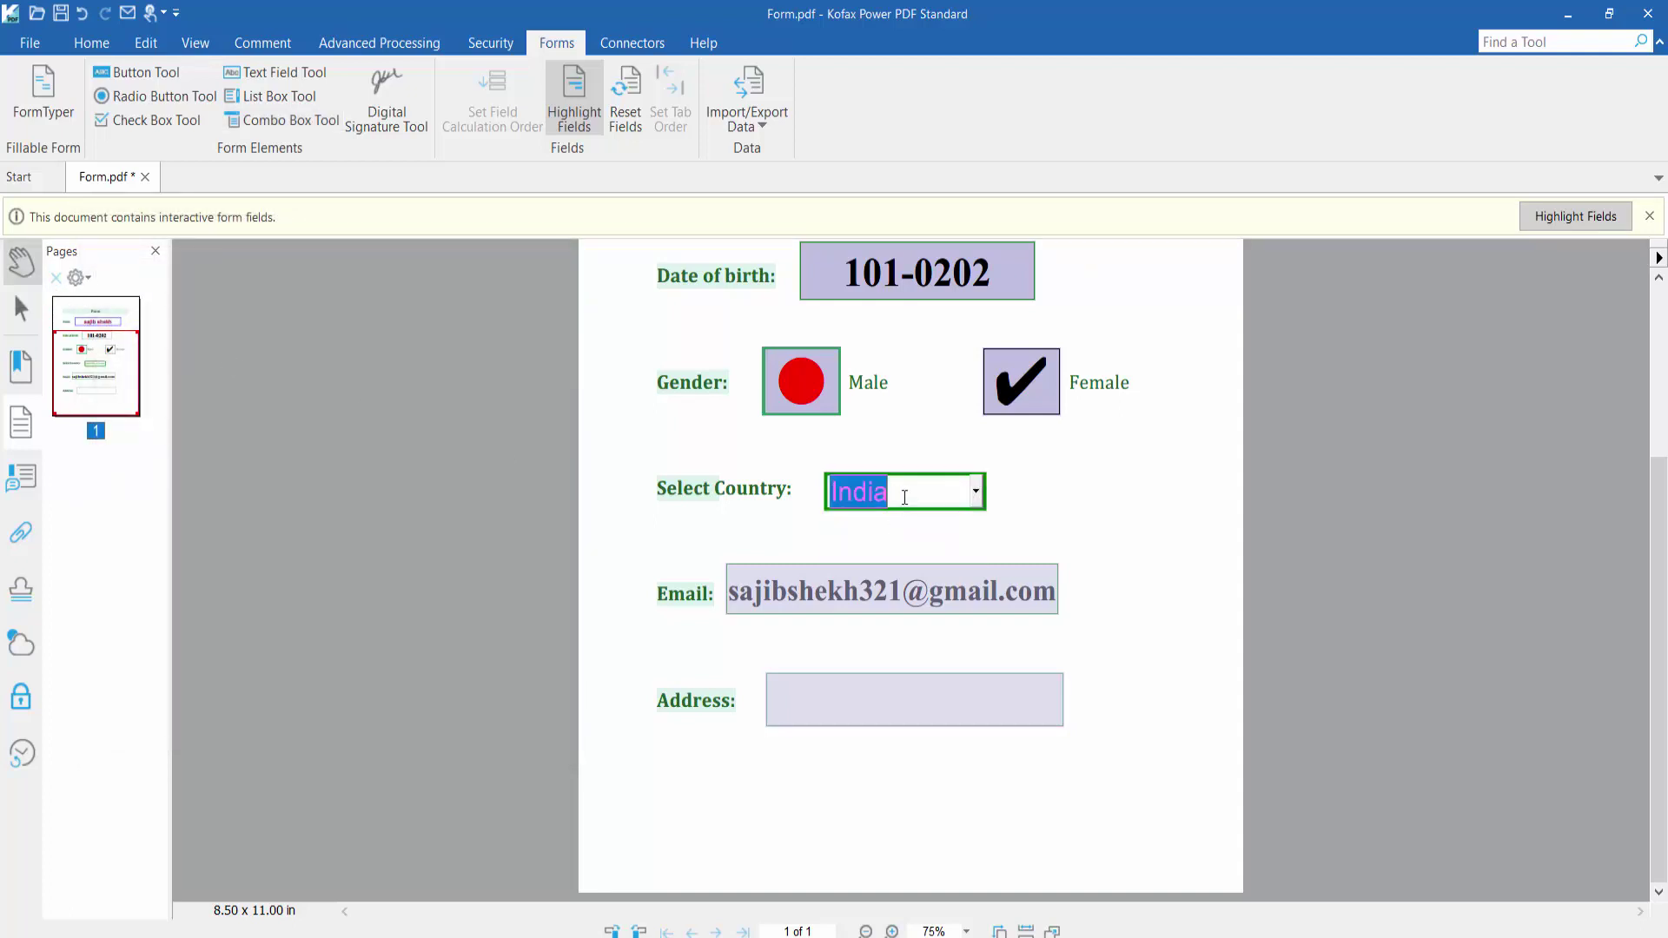
pyautogui.click(974, 495)
pyautogui.click(906, 522)
pyautogui.click(1056, 521)
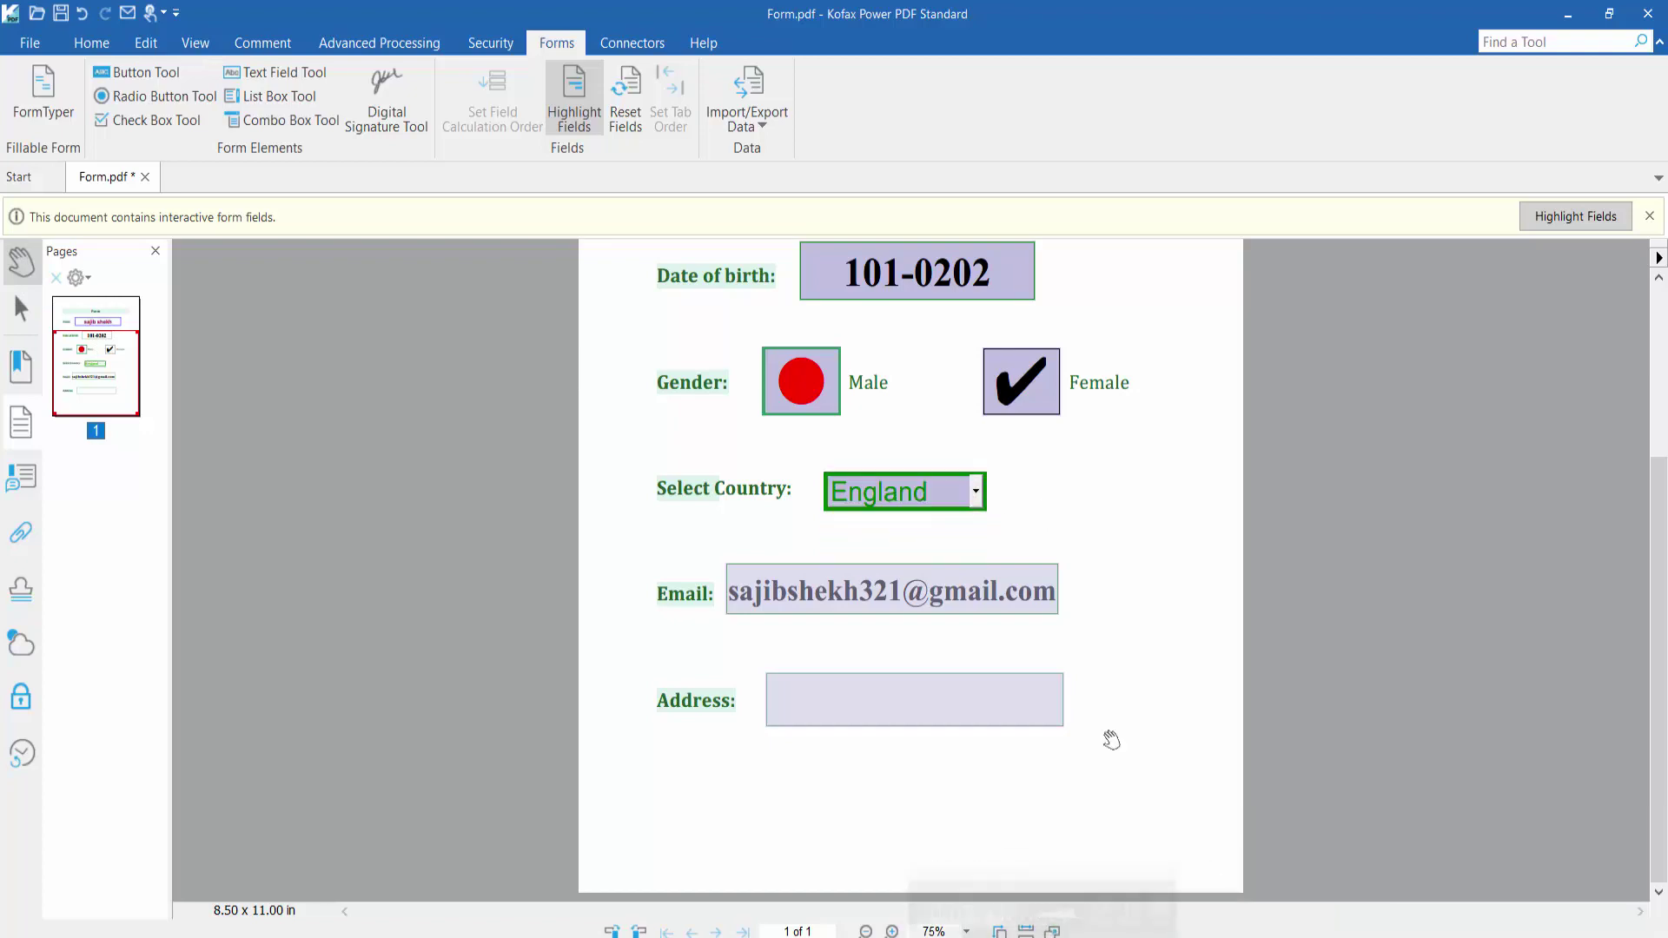
pyautogui.scroll(3, 1069, 495)
pyautogui.click(929, 431)
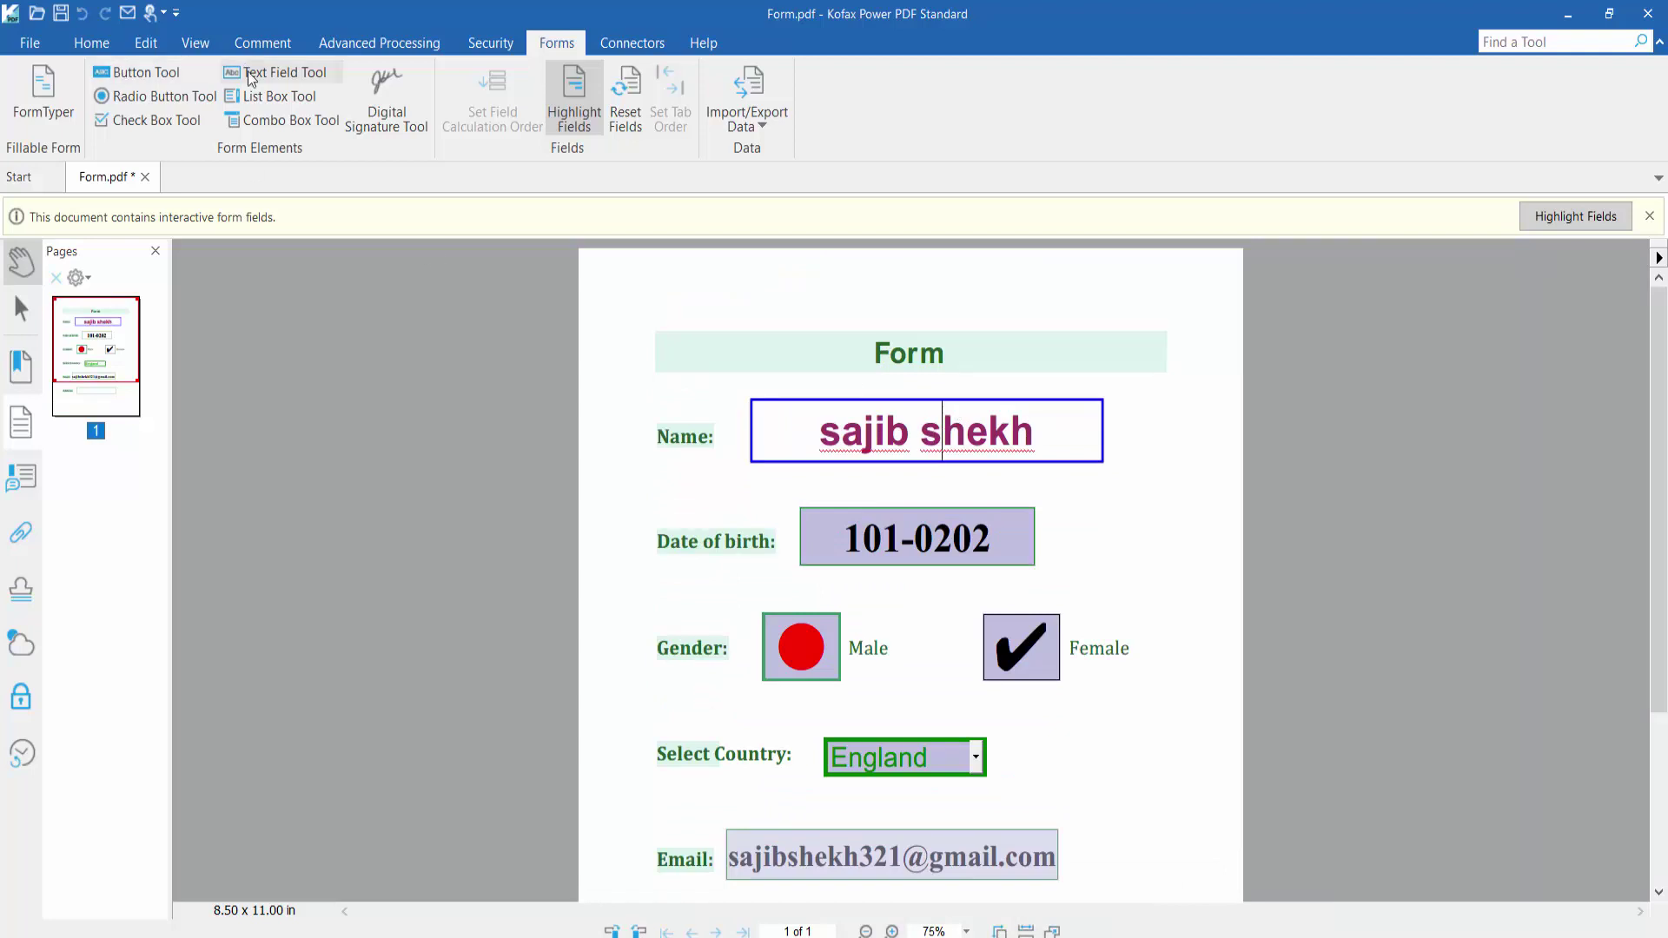
# Step: Delete the Name text field using the Text Field Tool
pyautogui.click(277, 72)
pyautogui.rightClick(913, 424)
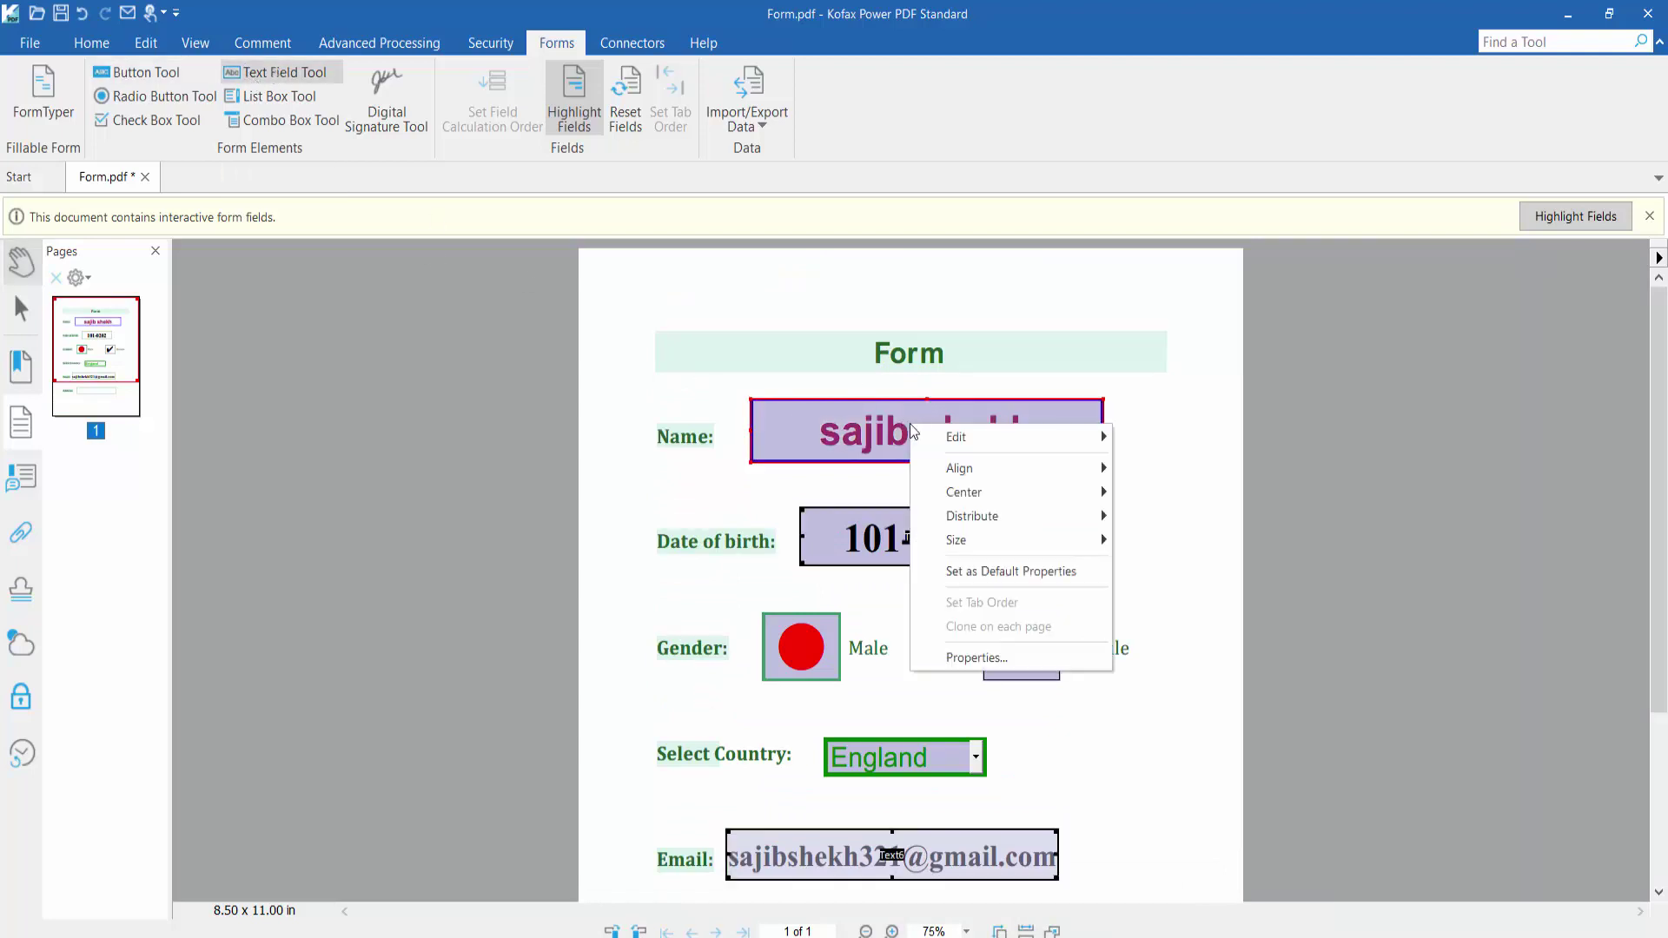
pyautogui.moveTo(998, 450)
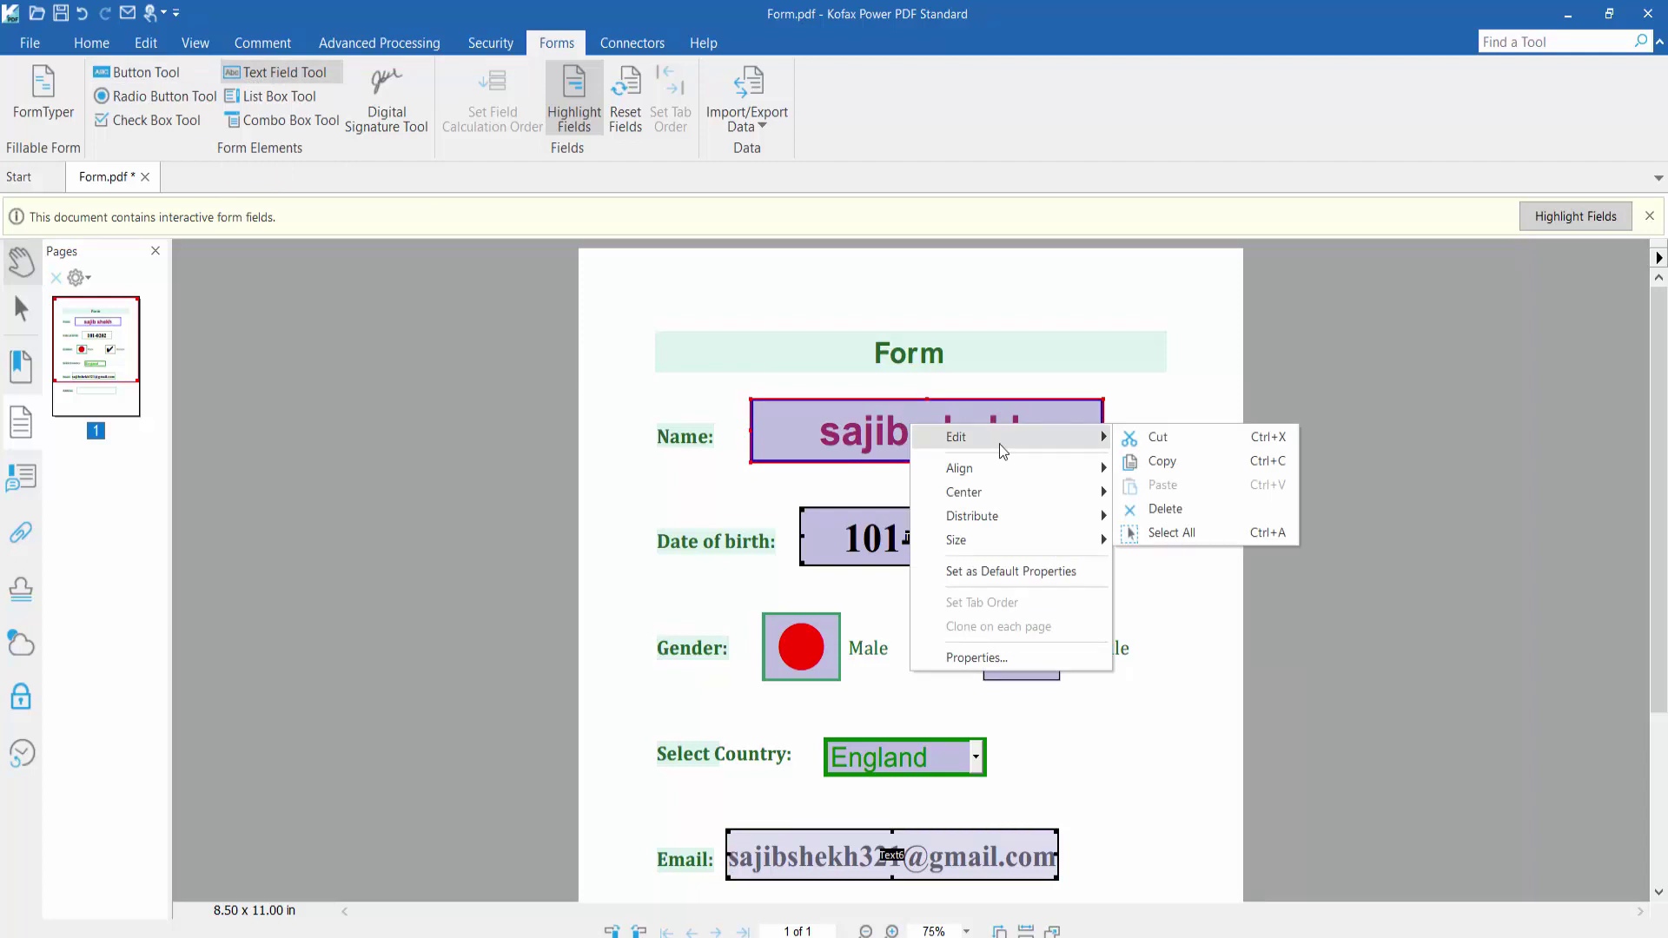
pyautogui.click(1145, 511)
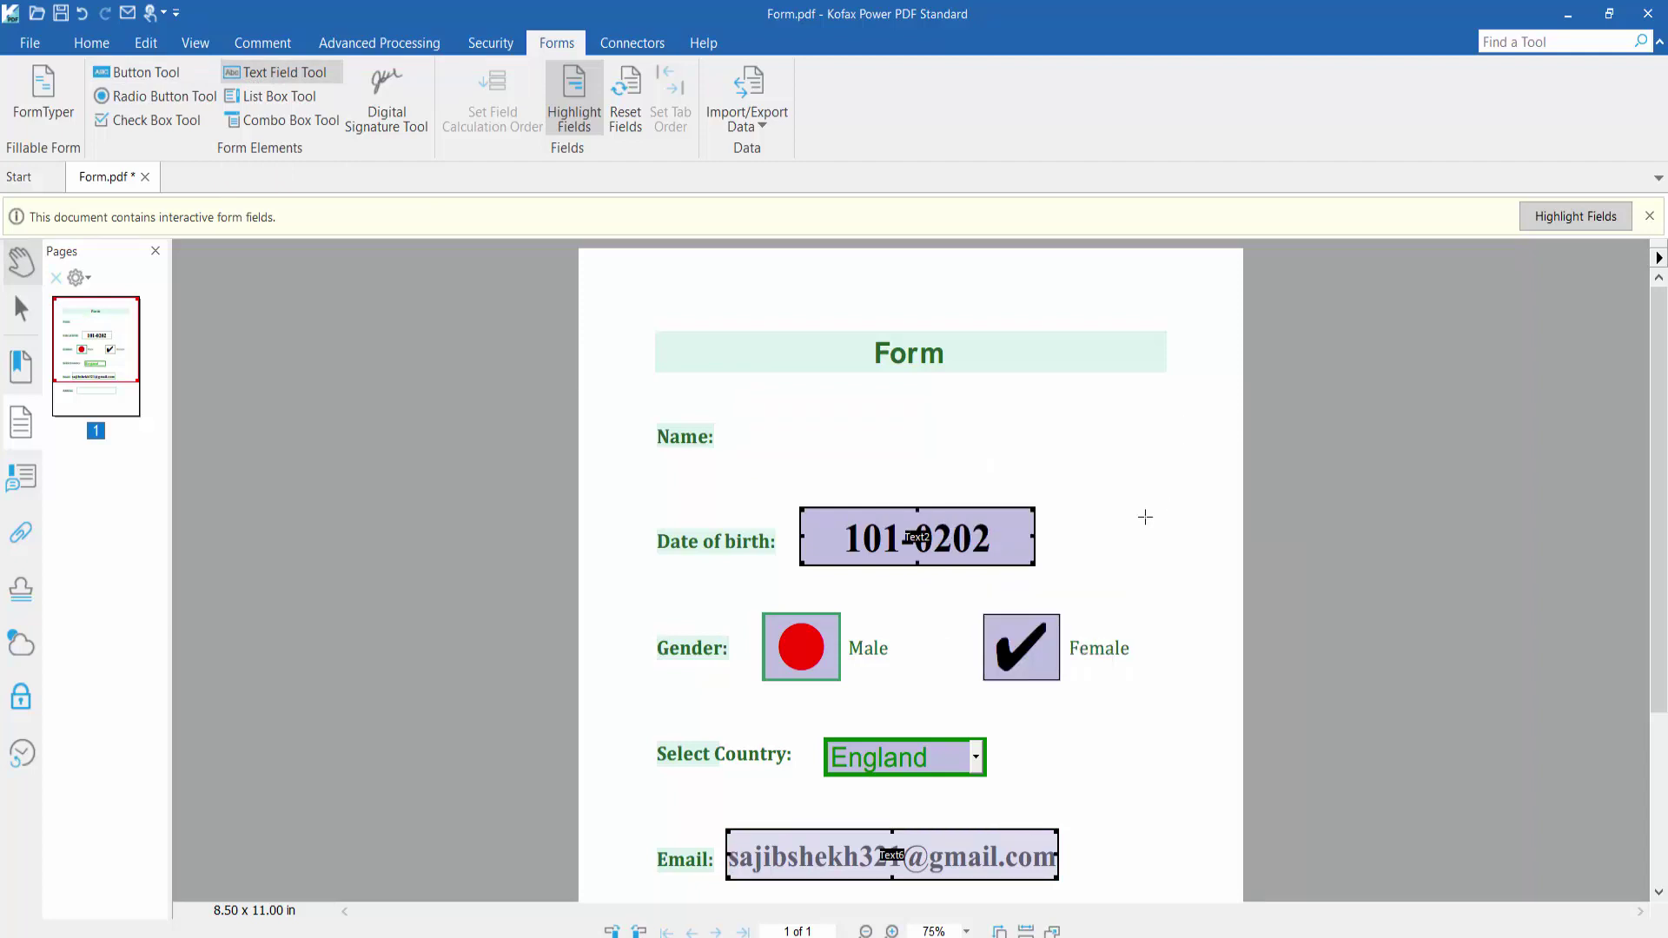
# Step: Copy the Date of birth field and paste it beside the Name label
pyautogui.rightClick(946, 536)
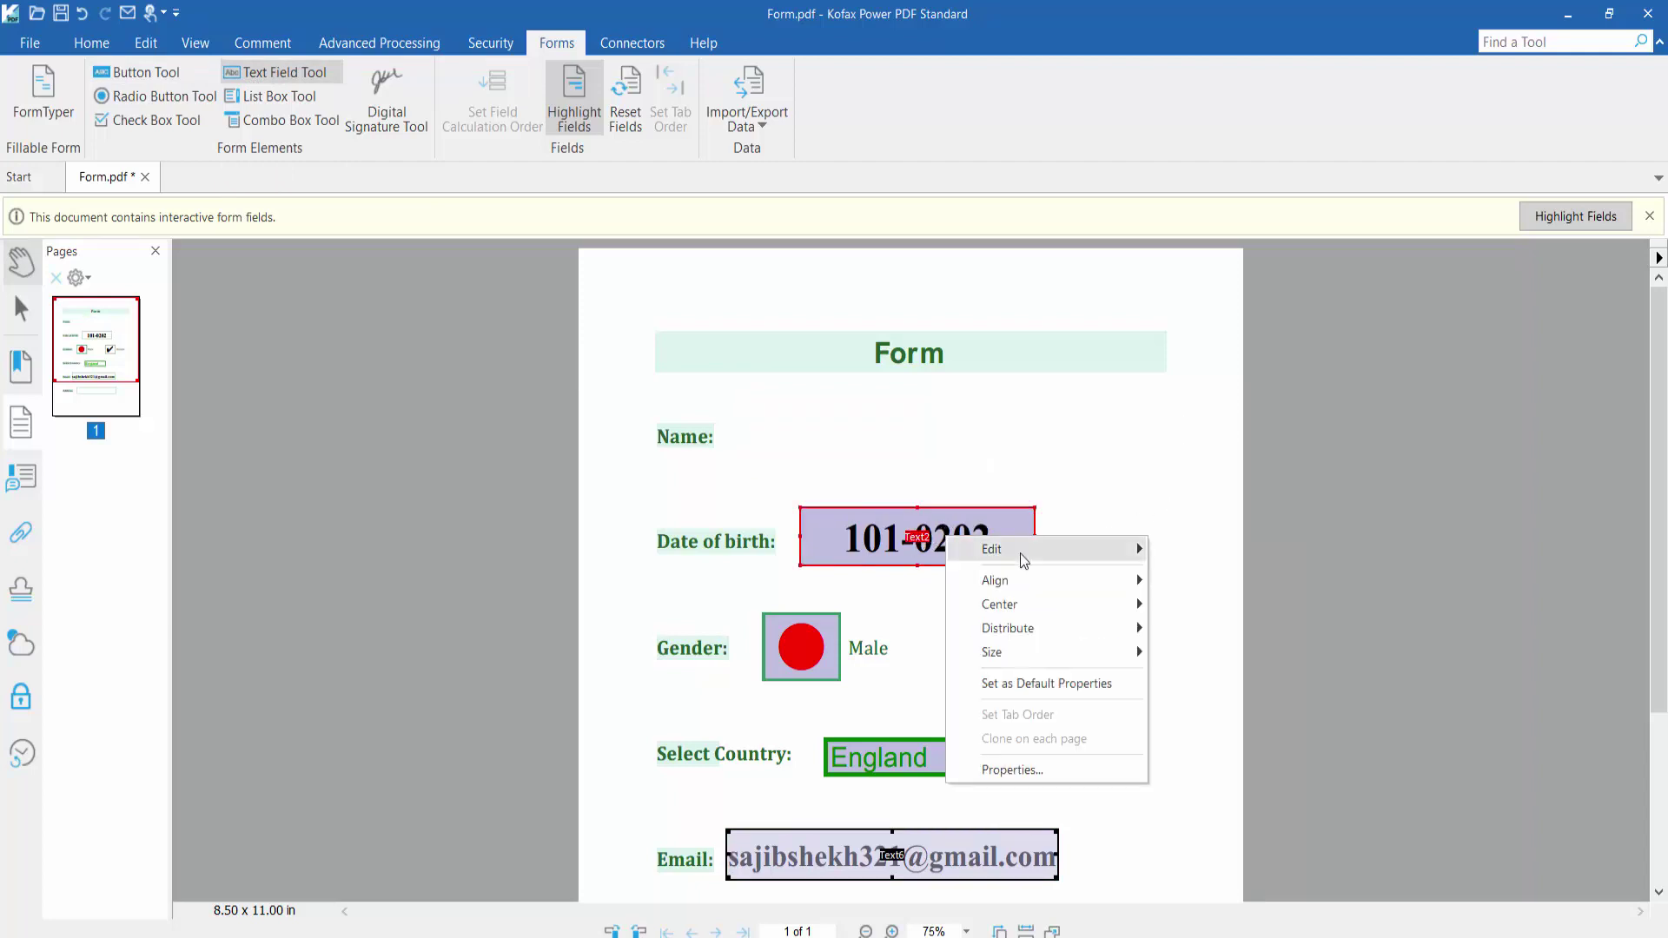
pyautogui.moveTo(1033, 555)
pyautogui.click(1215, 574)
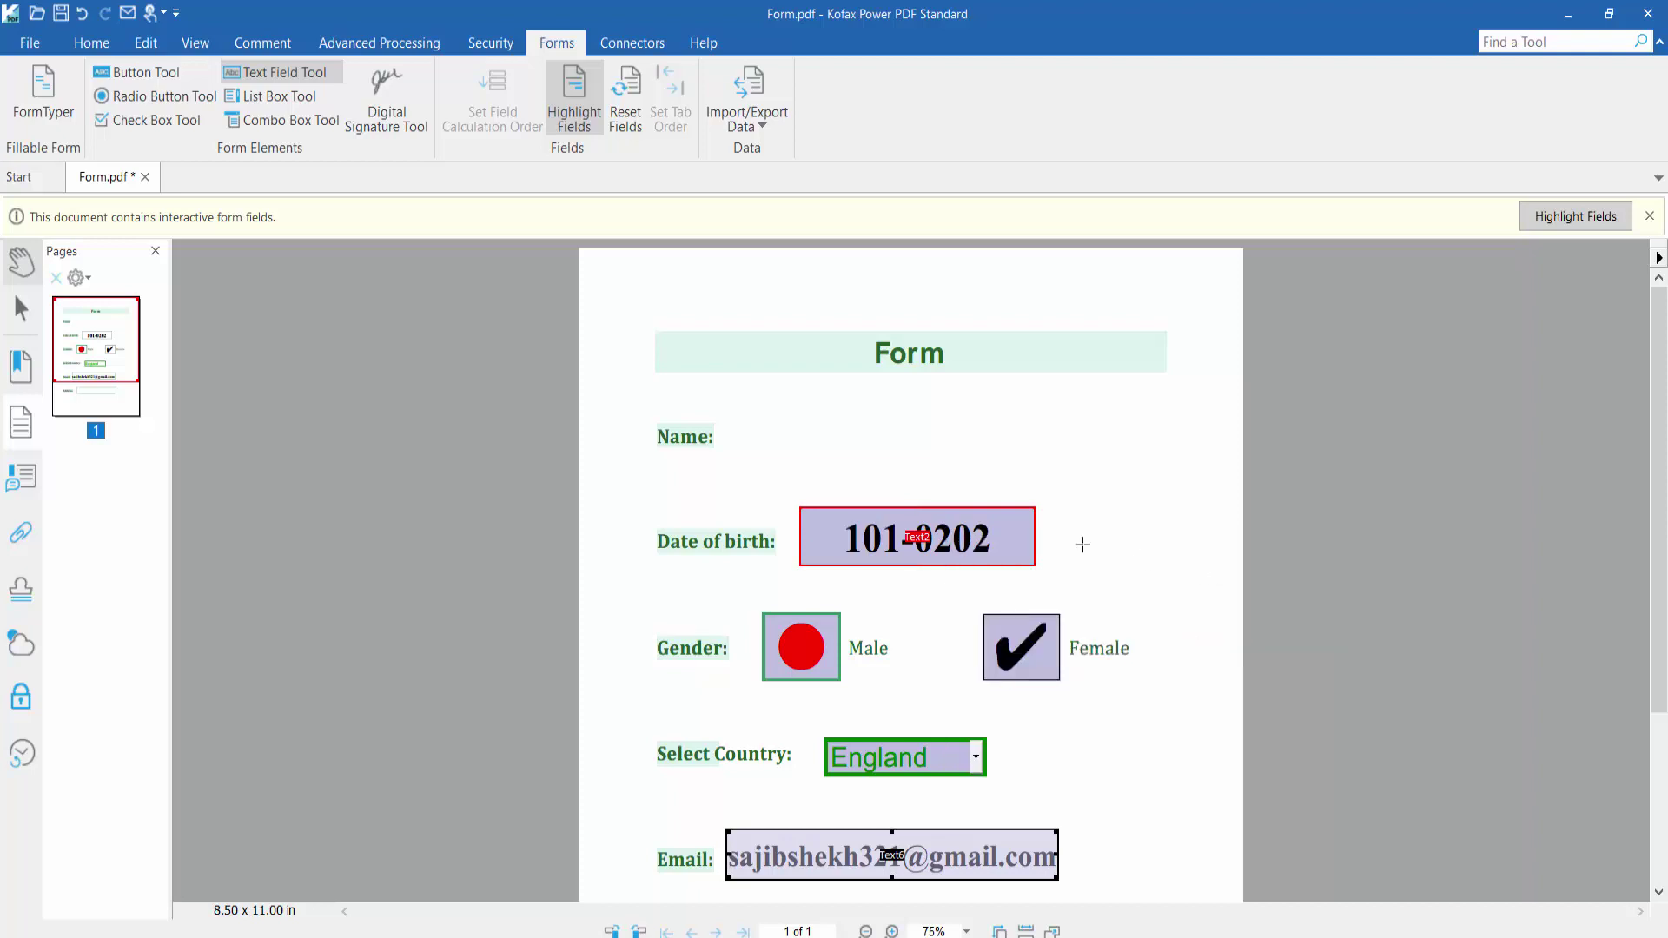
pyautogui.rightClick(950, 426)
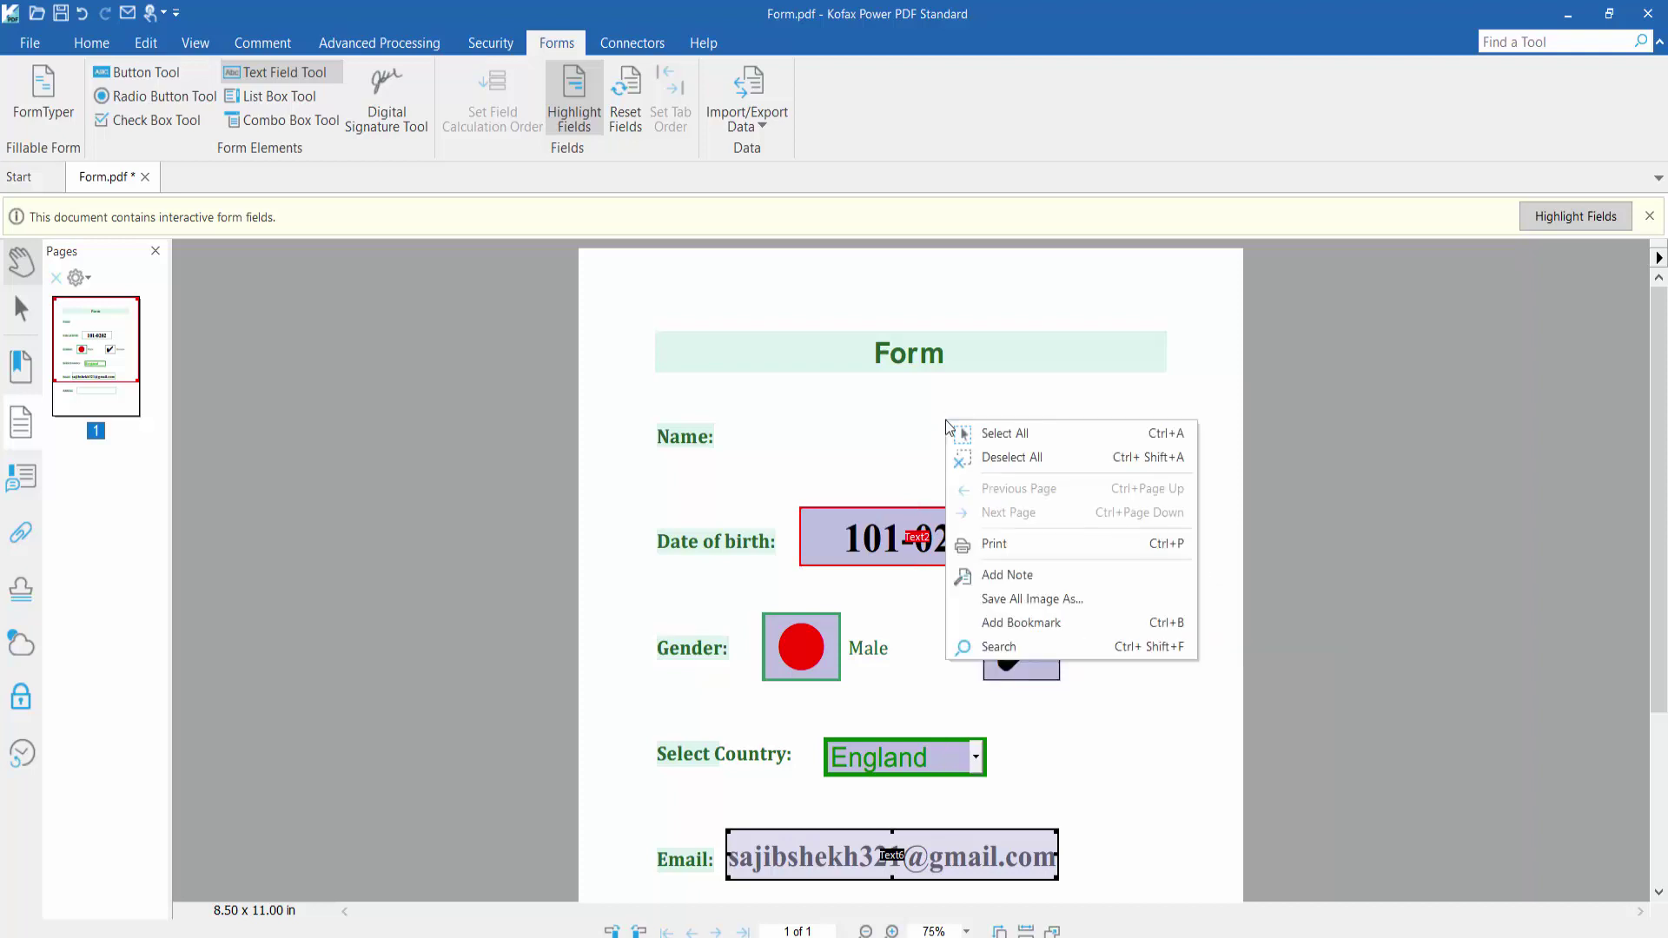
pyautogui.press('Escape')
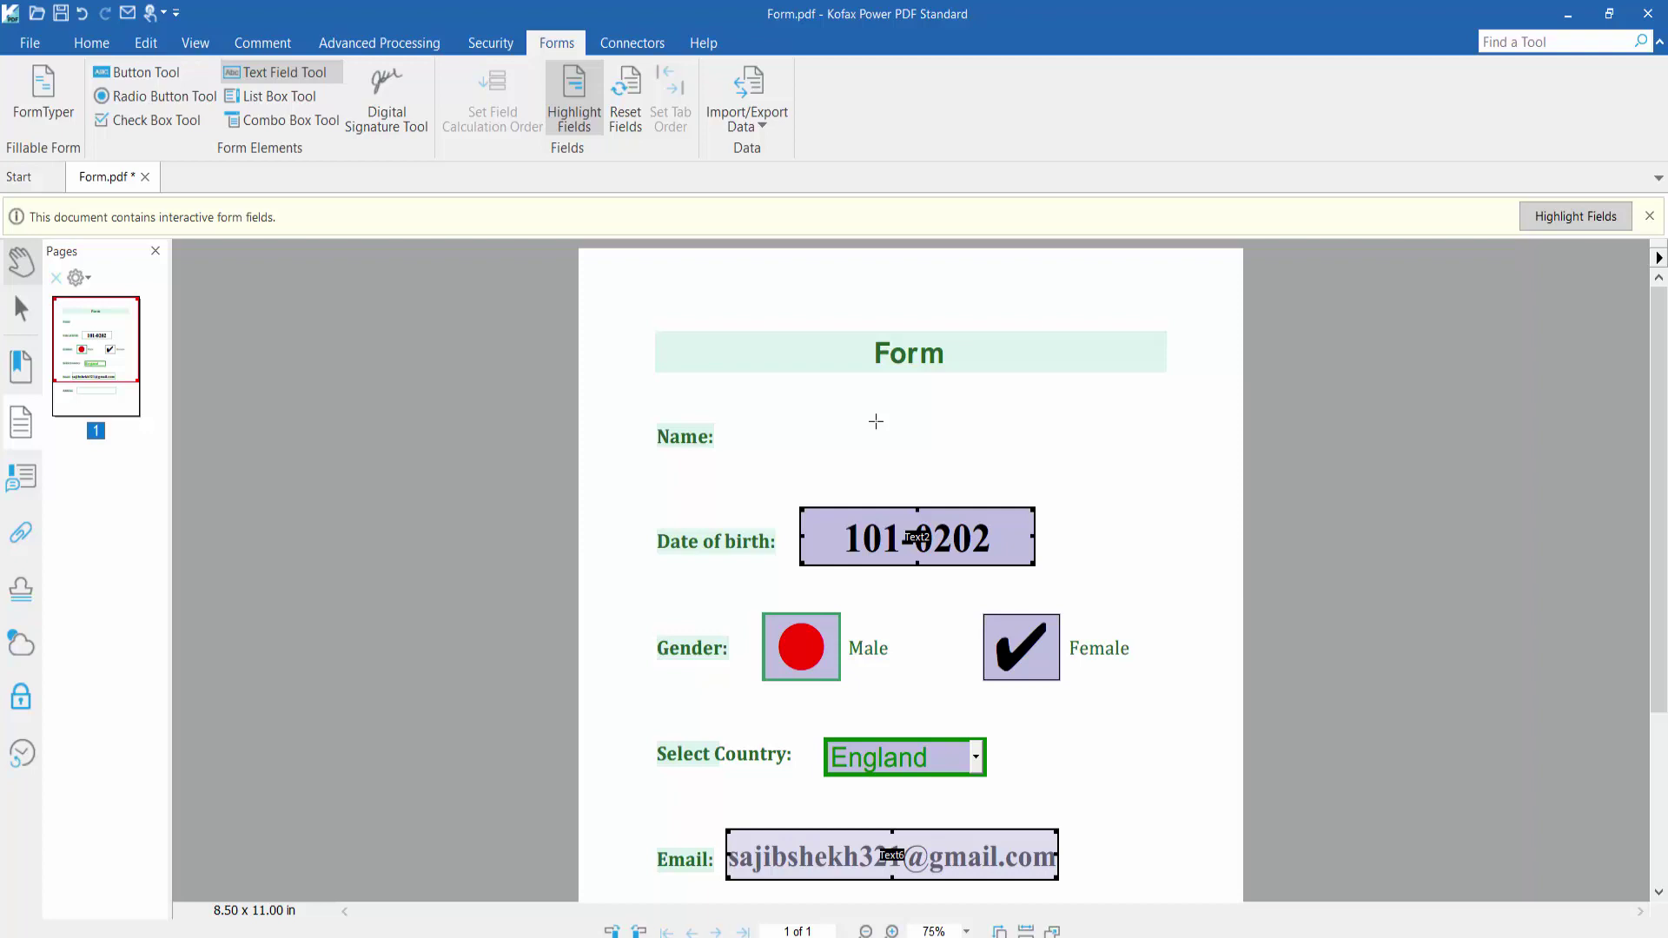
pyautogui.hotkey('ctrl', 'v')
pyautogui.moveTo(883, 446); pyautogui.dragTo(1072, 440)
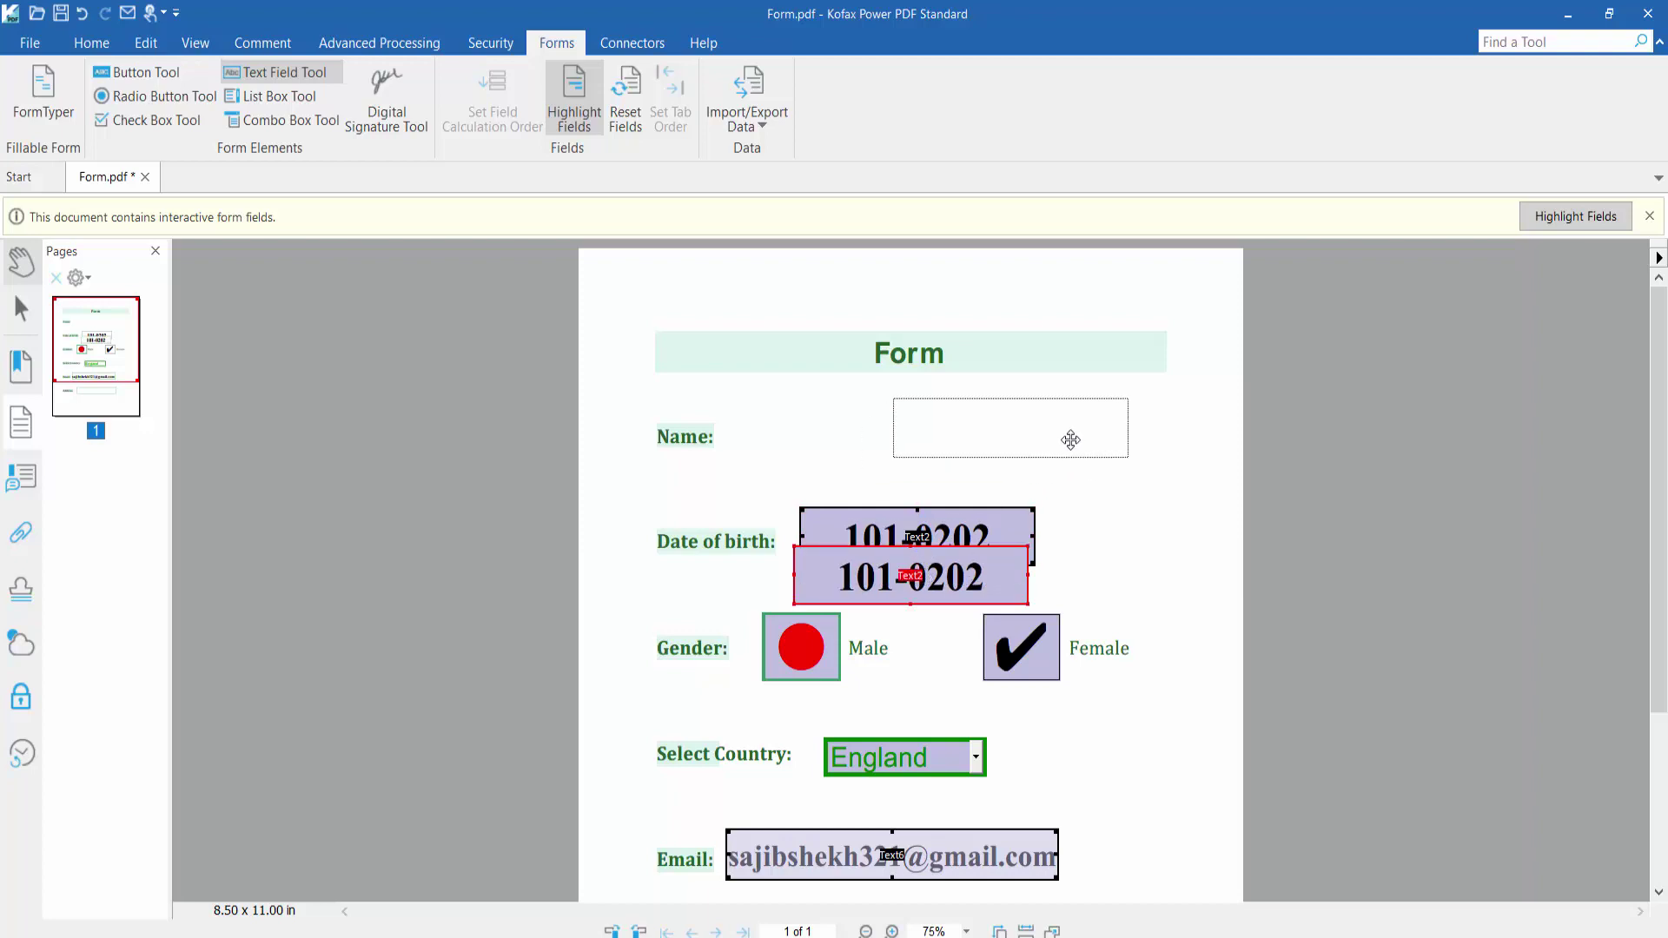
pyautogui.scroll(-2, 1102, 450)
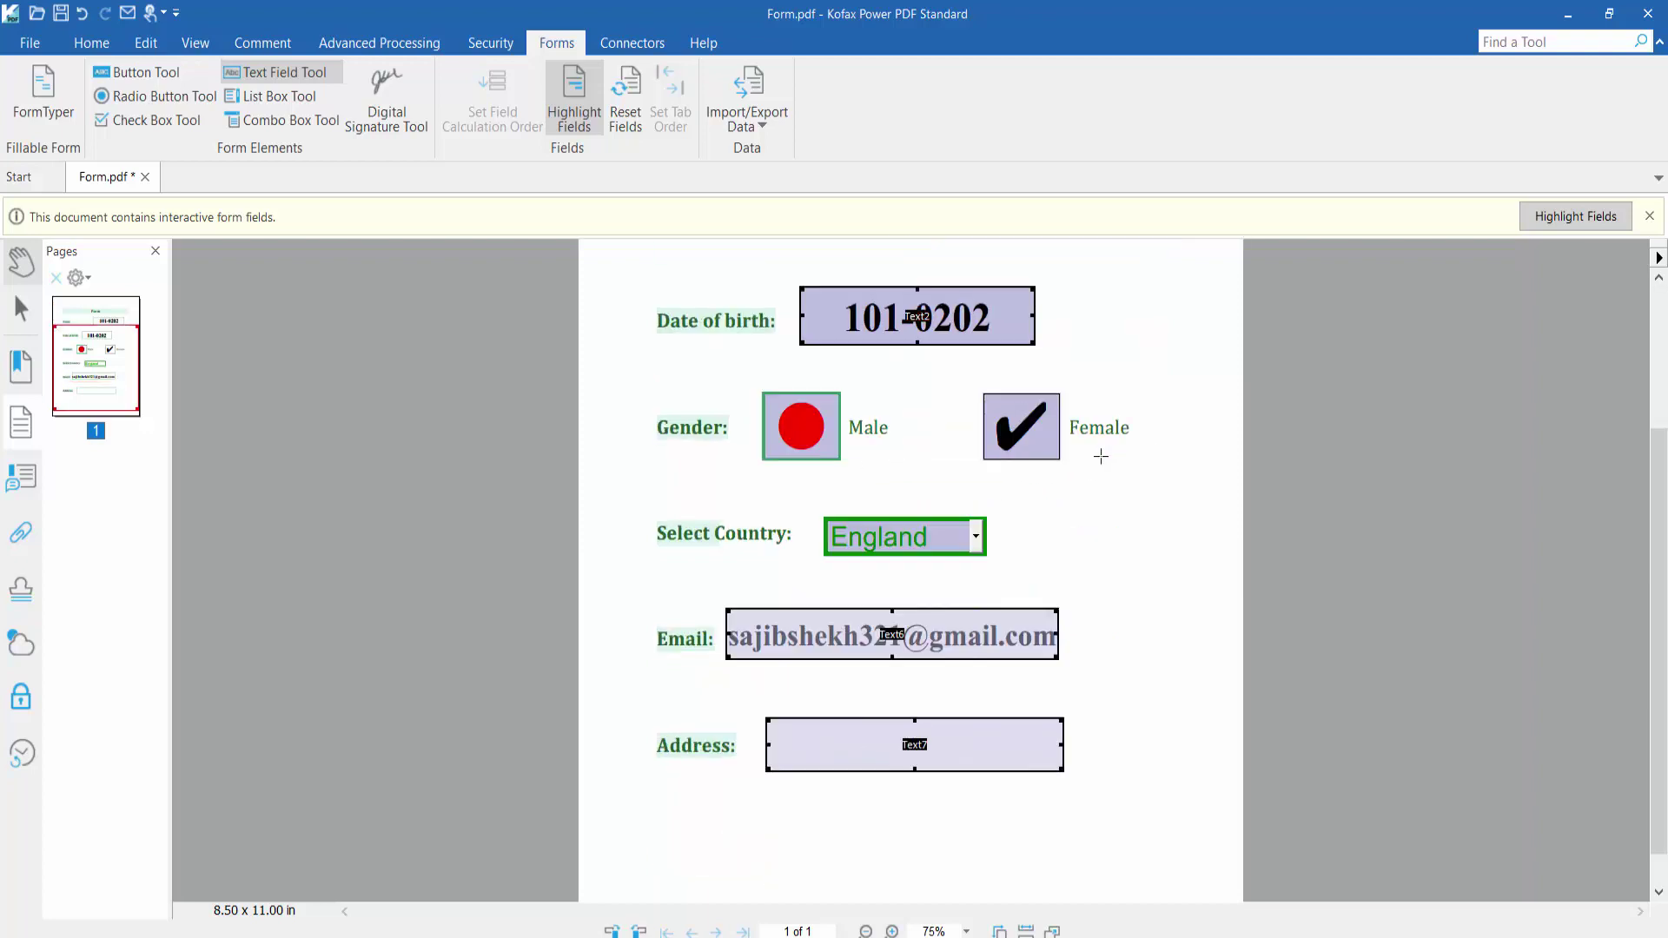
pyautogui.scroll(1, 1102, 452)
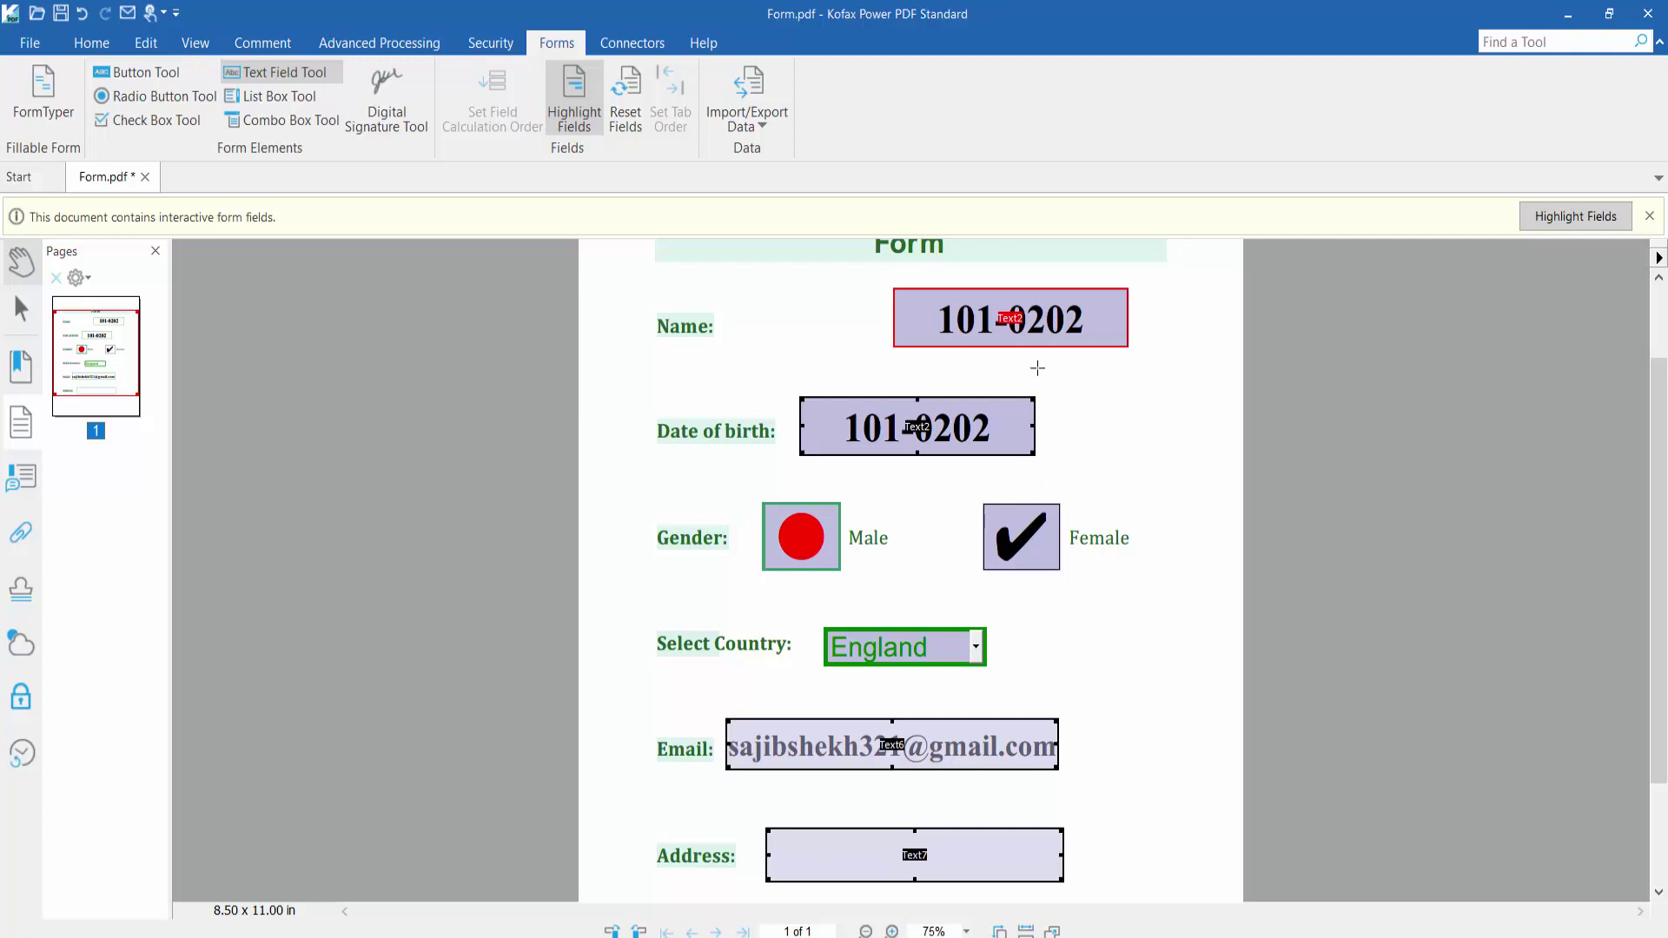
# Step: Delete the pasted field beside the Name label
pyautogui.rightClick(1035, 340)
pyautogui.moveTo(1086, 337)
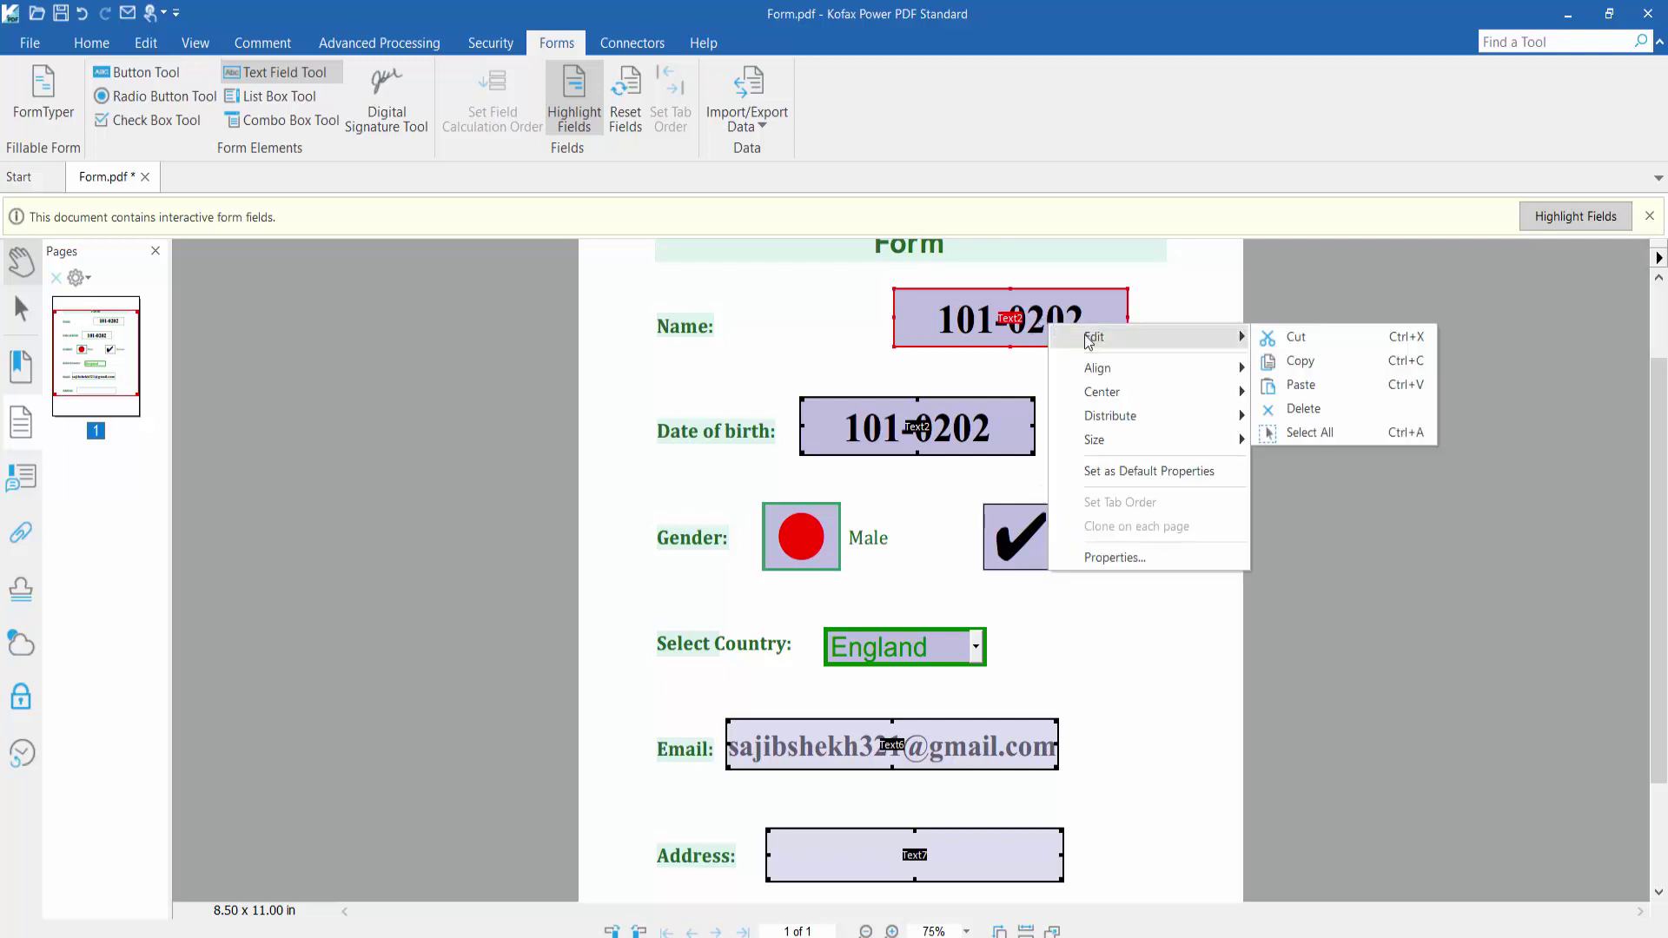
pyautogui.click(1304, 408)
pyautogui.scroll(1, 794, 499)
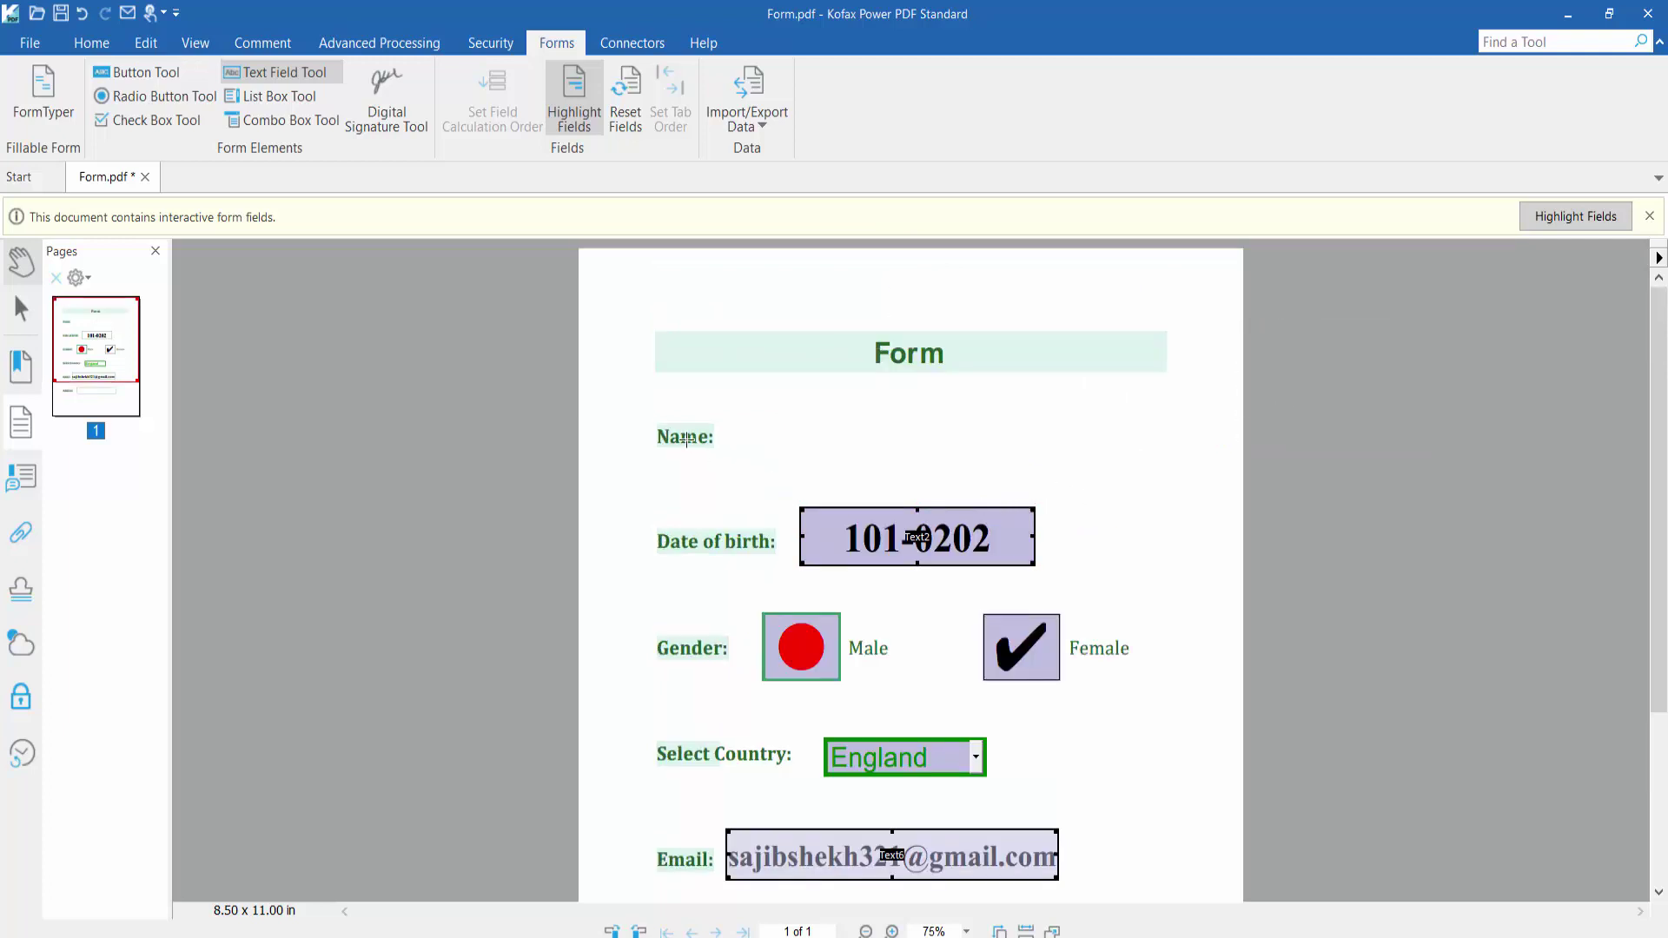
pyautogui.scroll(-1, 702, 564)
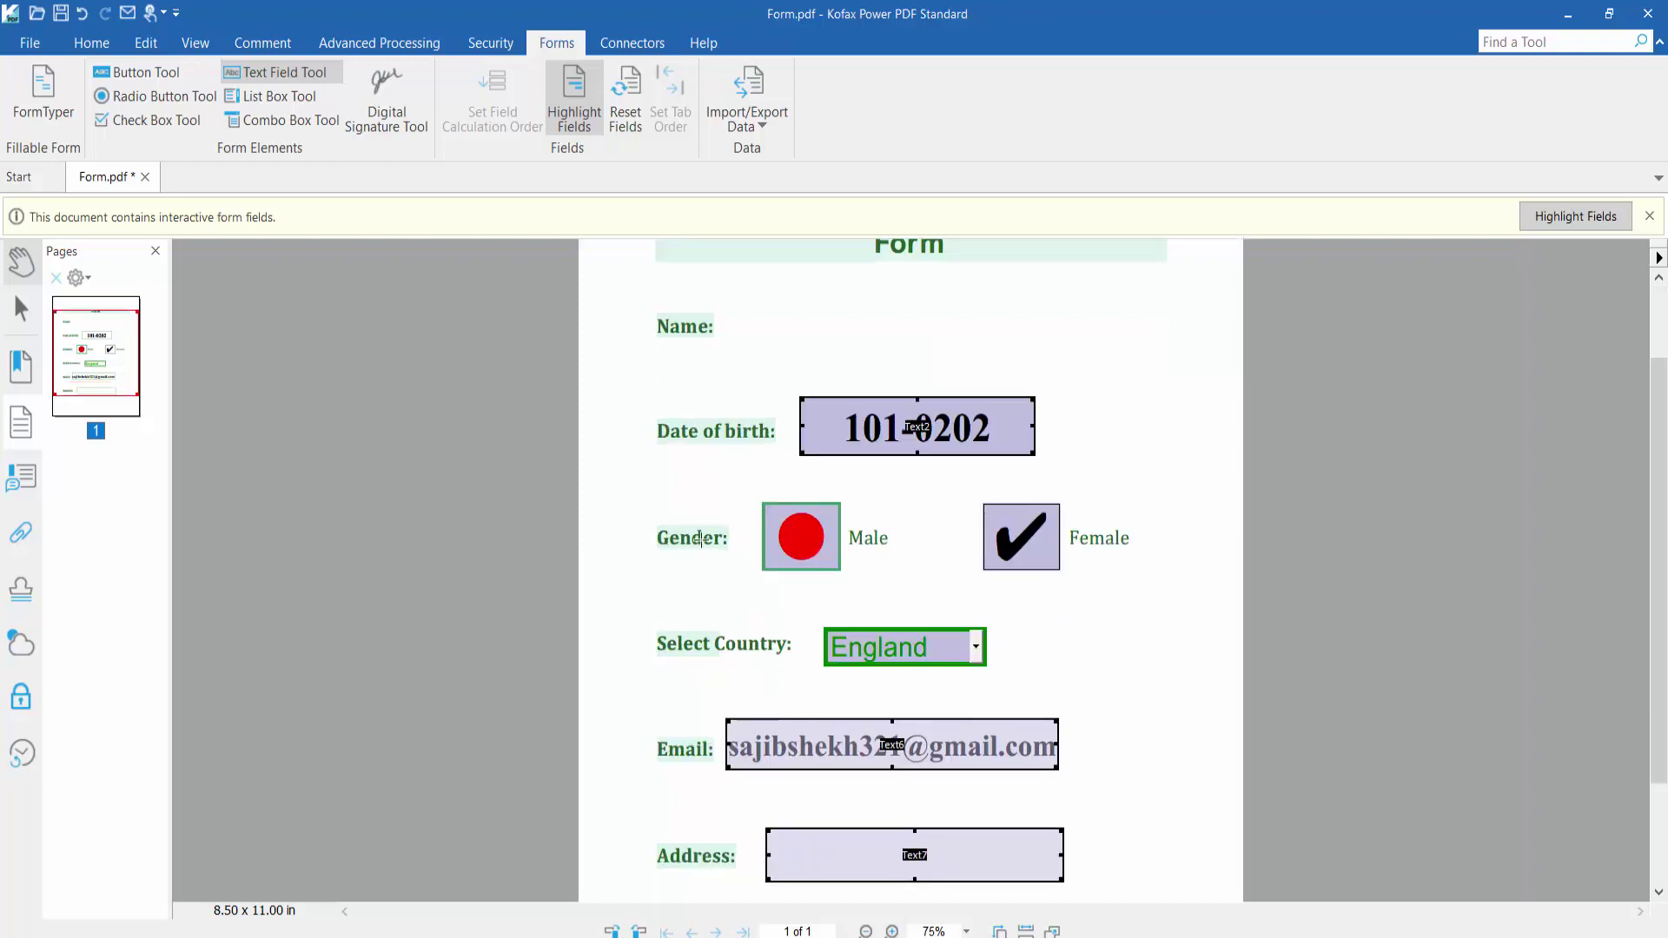
# Step: Switch to Edit Text mode and select the Name: label on the form
pyautogui.click(149, 48)
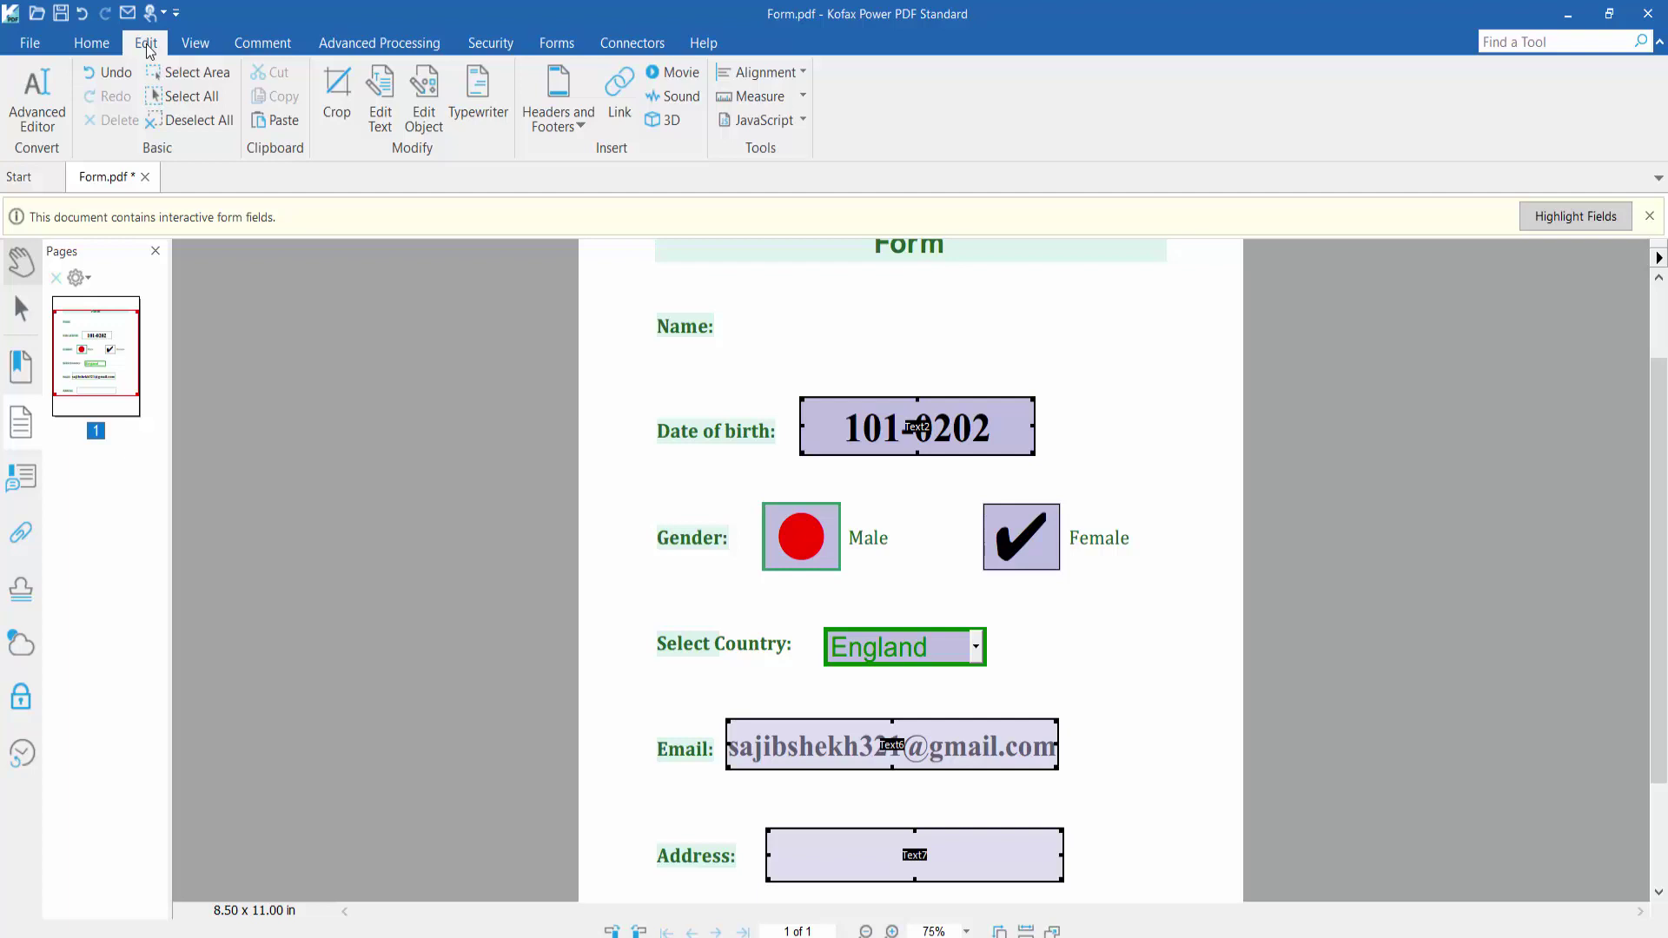
pyautogui.click(379, 120)
pyautogui.scroll(-2, 671, 420)
pyautogui.scroll(3, 671, 419)
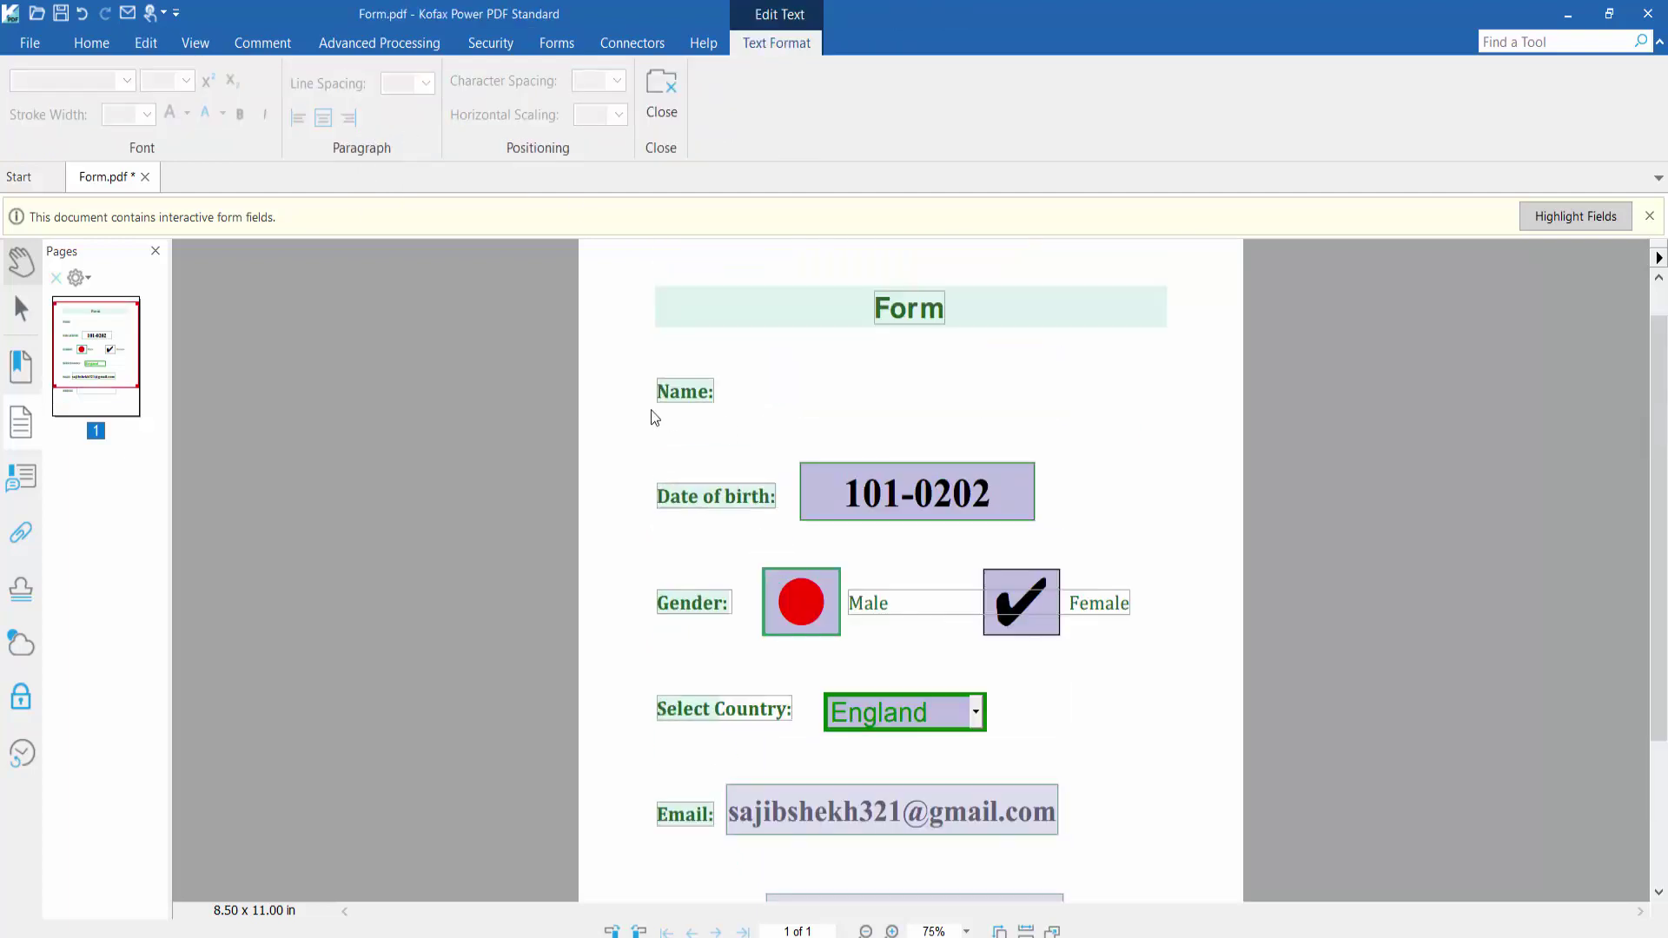
pyautogui.click(704, 392)
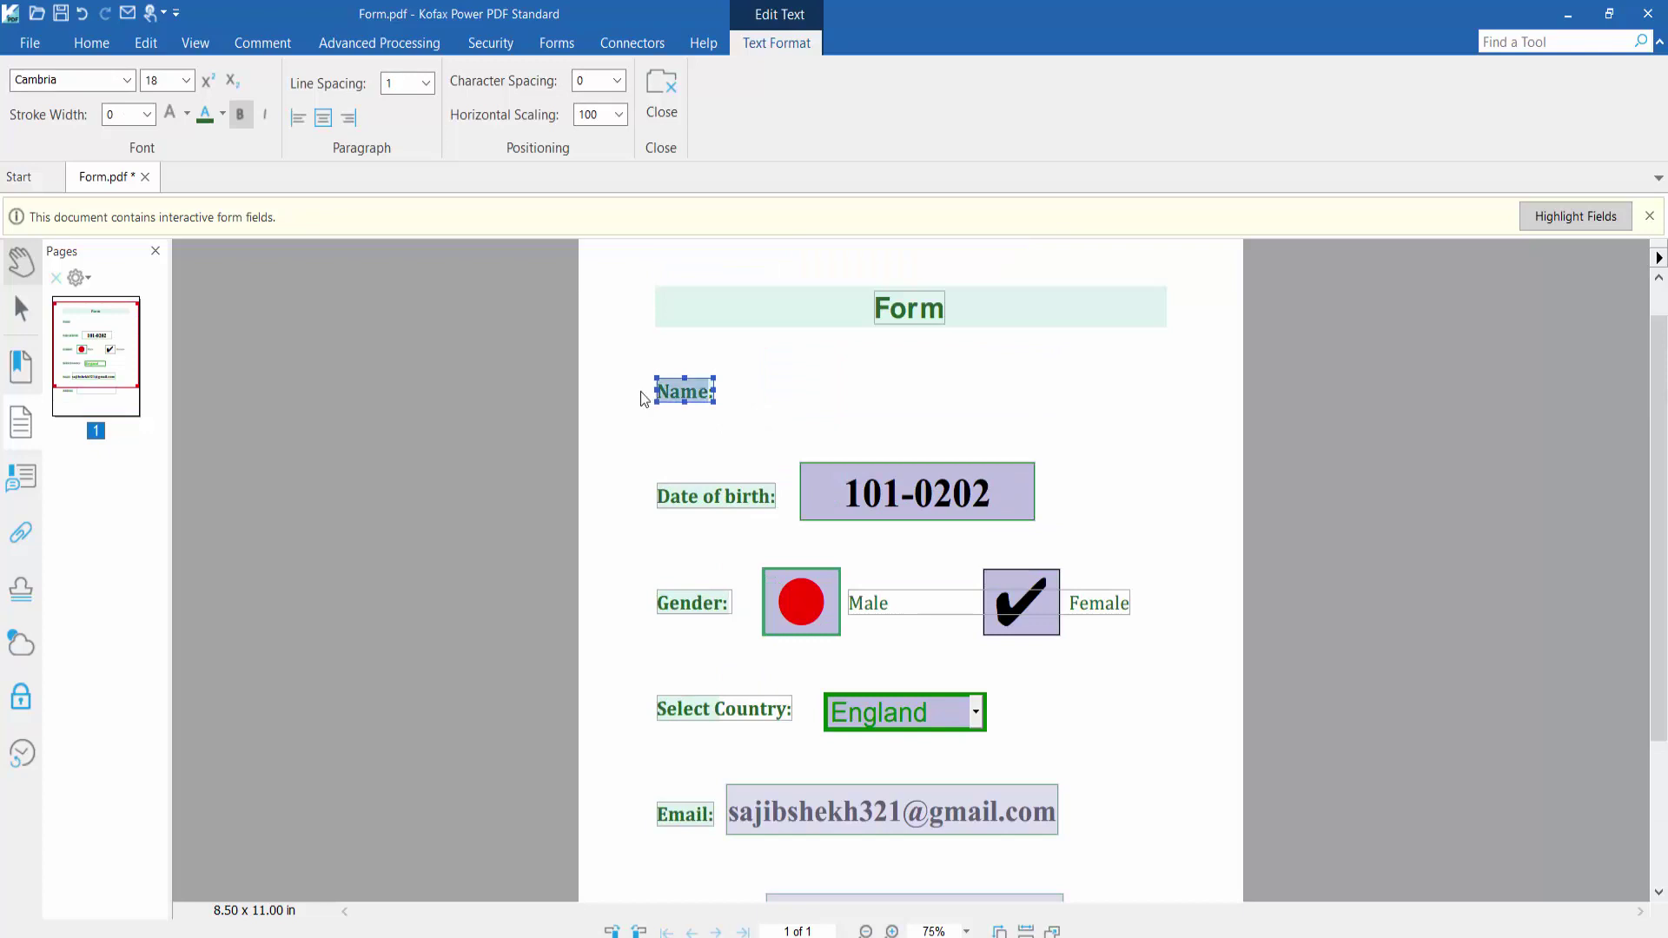
# Step: Accept Finalize Advanced Edit and type 'rename' in place of the Name: label
pyautogui.hotkey('ctrl', 's')
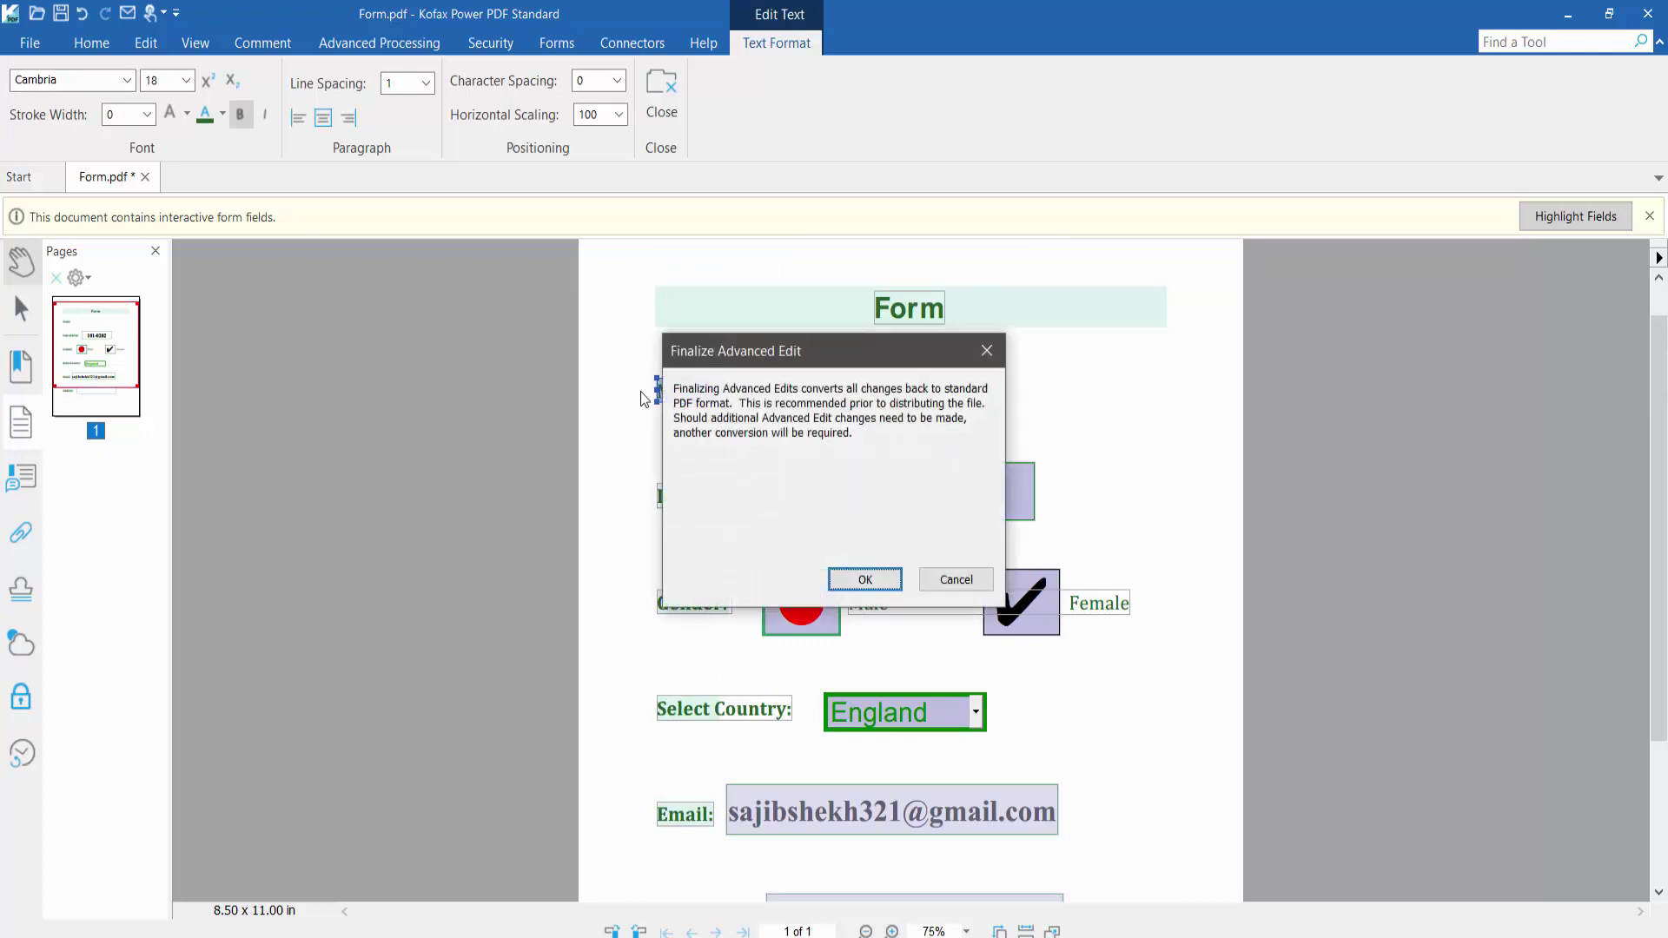
pyautogui.click(866, 586)
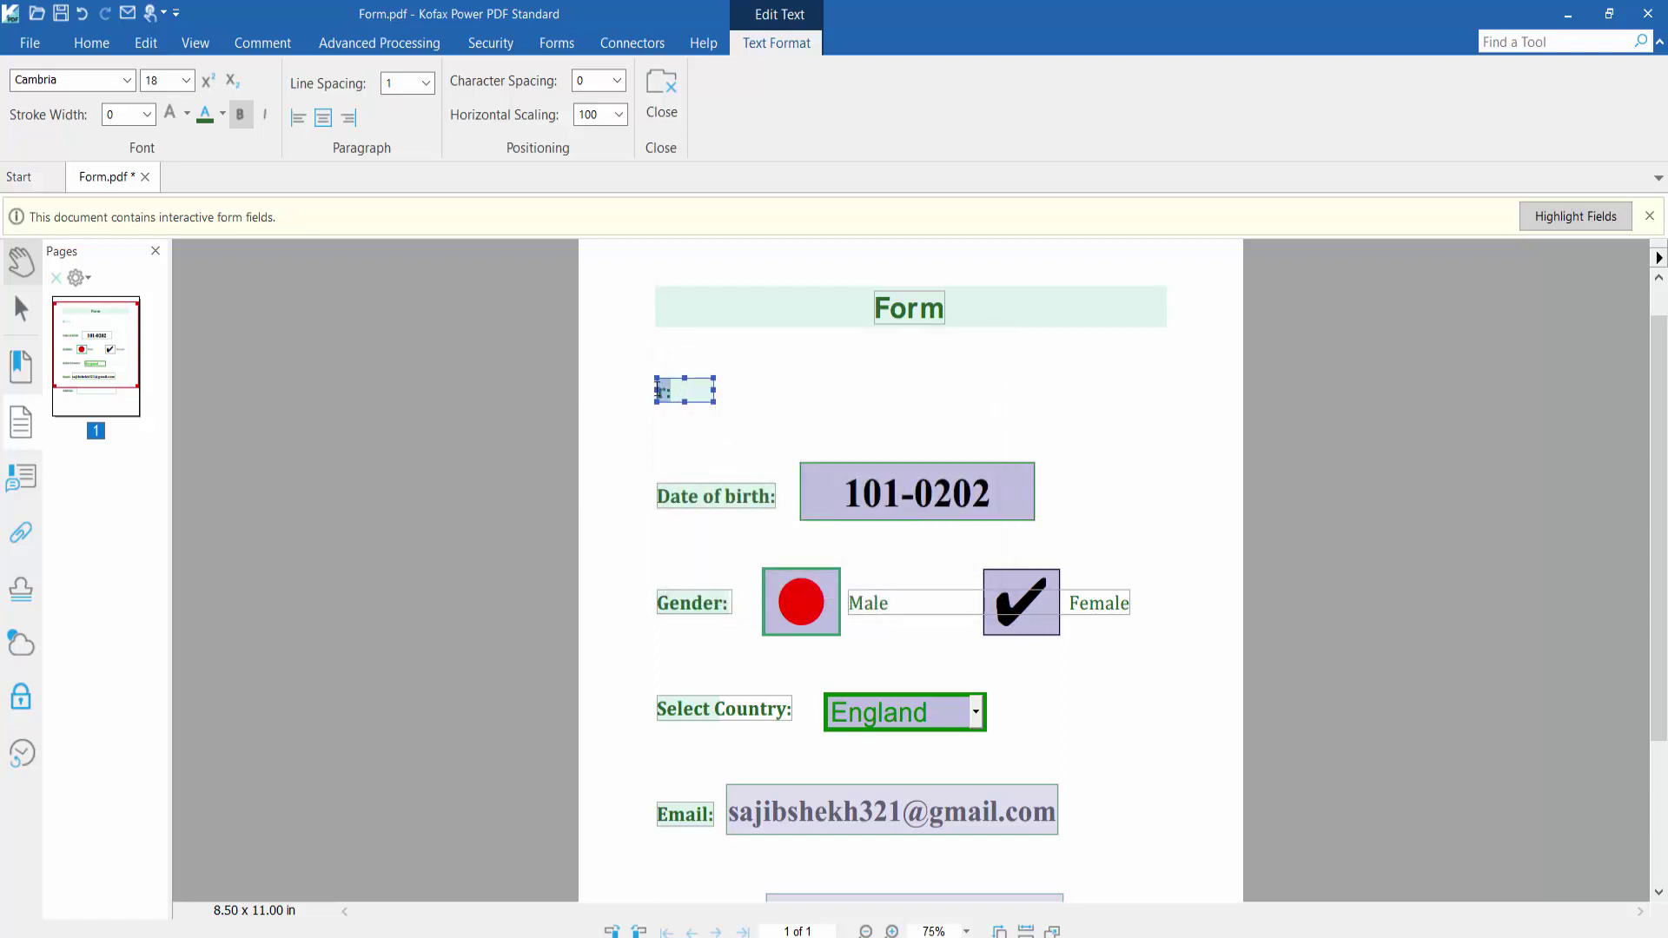
pyautogui.write('ren')
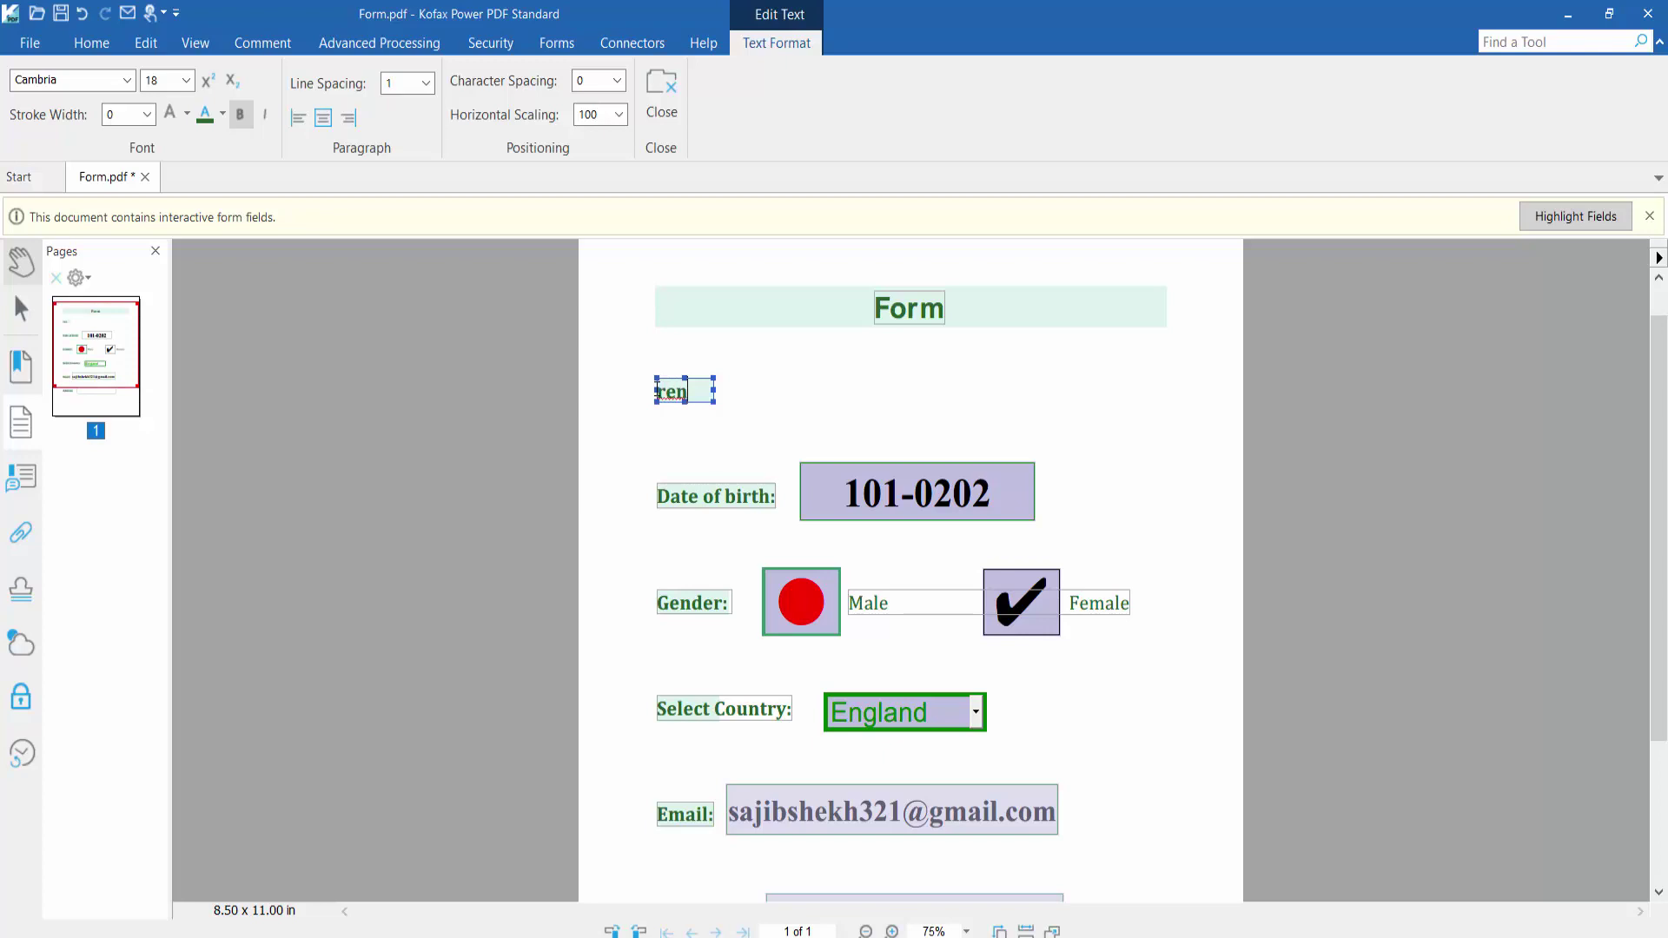